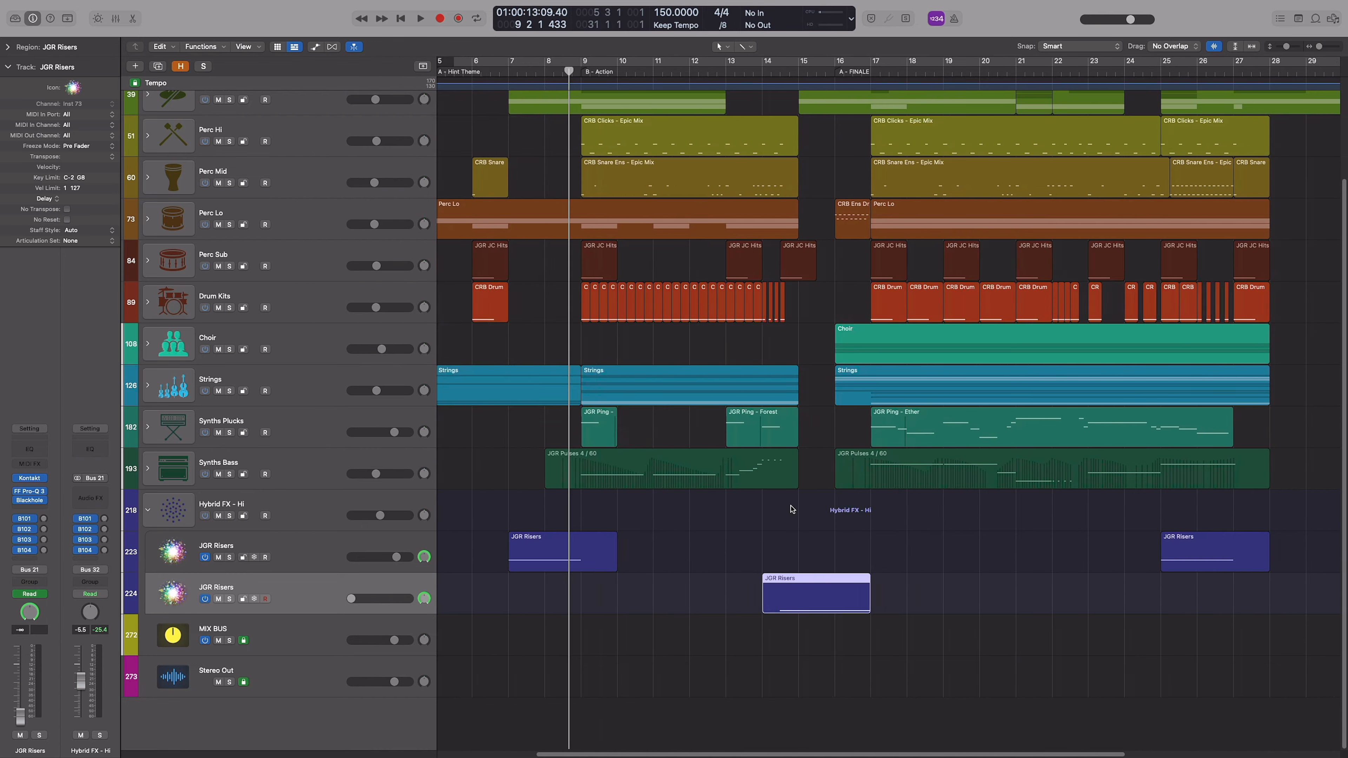
Solo the second JGR Risers track, move its Kontakt window aside and play the riser from bar 14
left_click(622, 82)
scroll(641, 232, "up", 5)
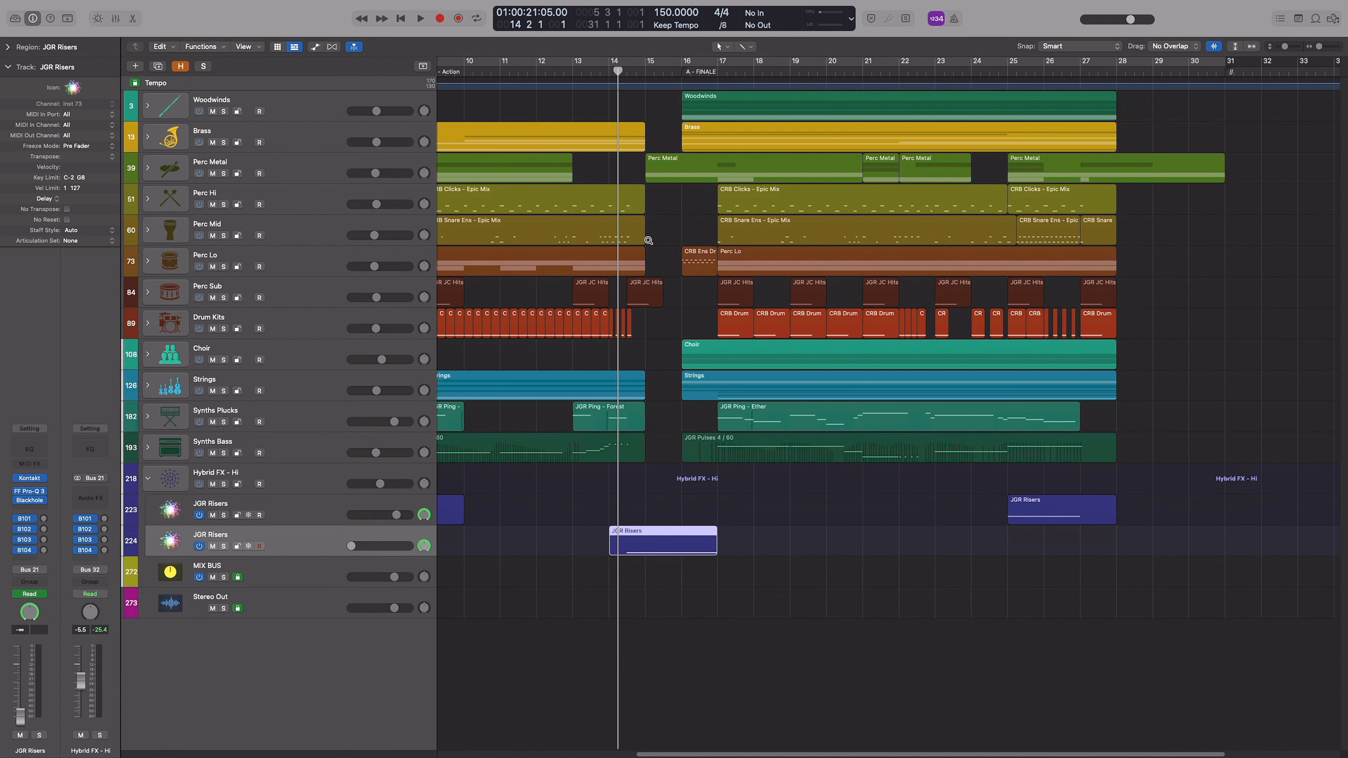
scroll(770, 335, "left", 5)
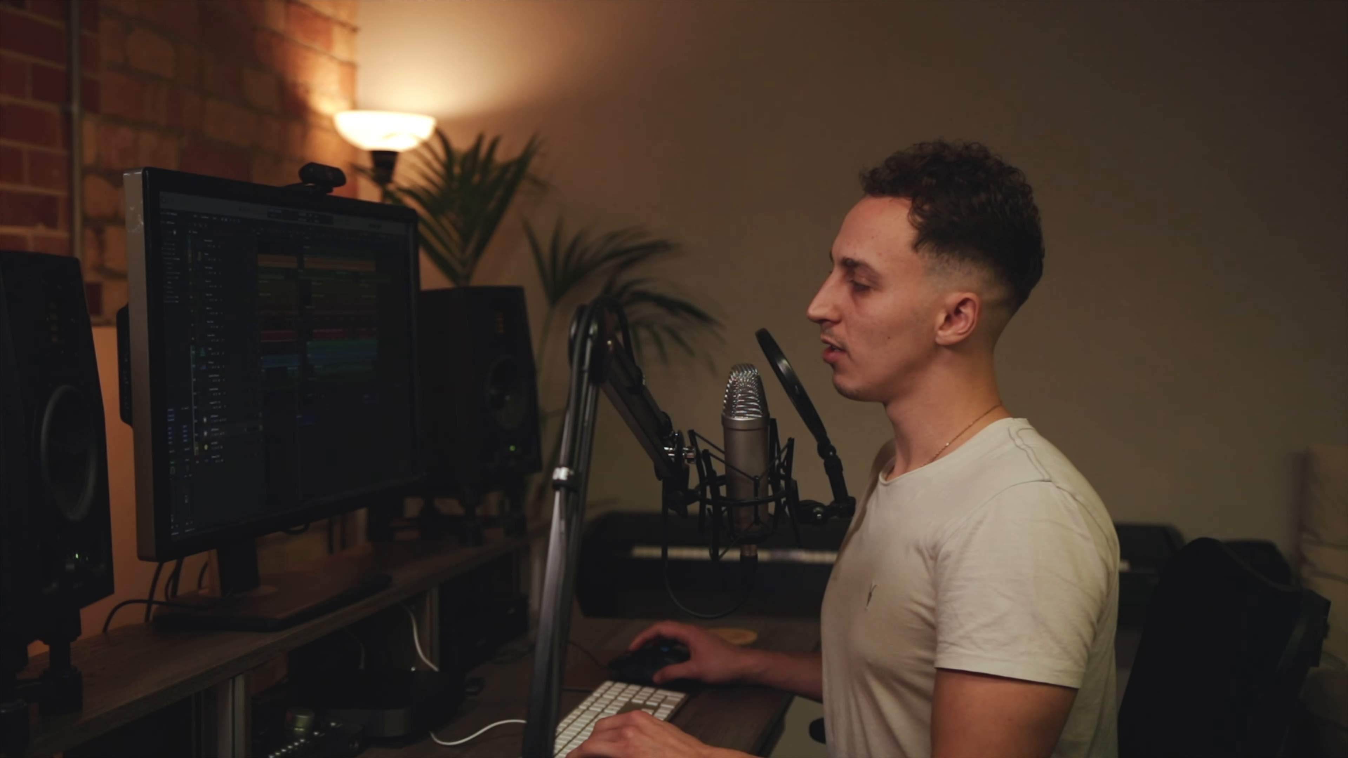
key("s")
scroll(892, 339, "right", 5)
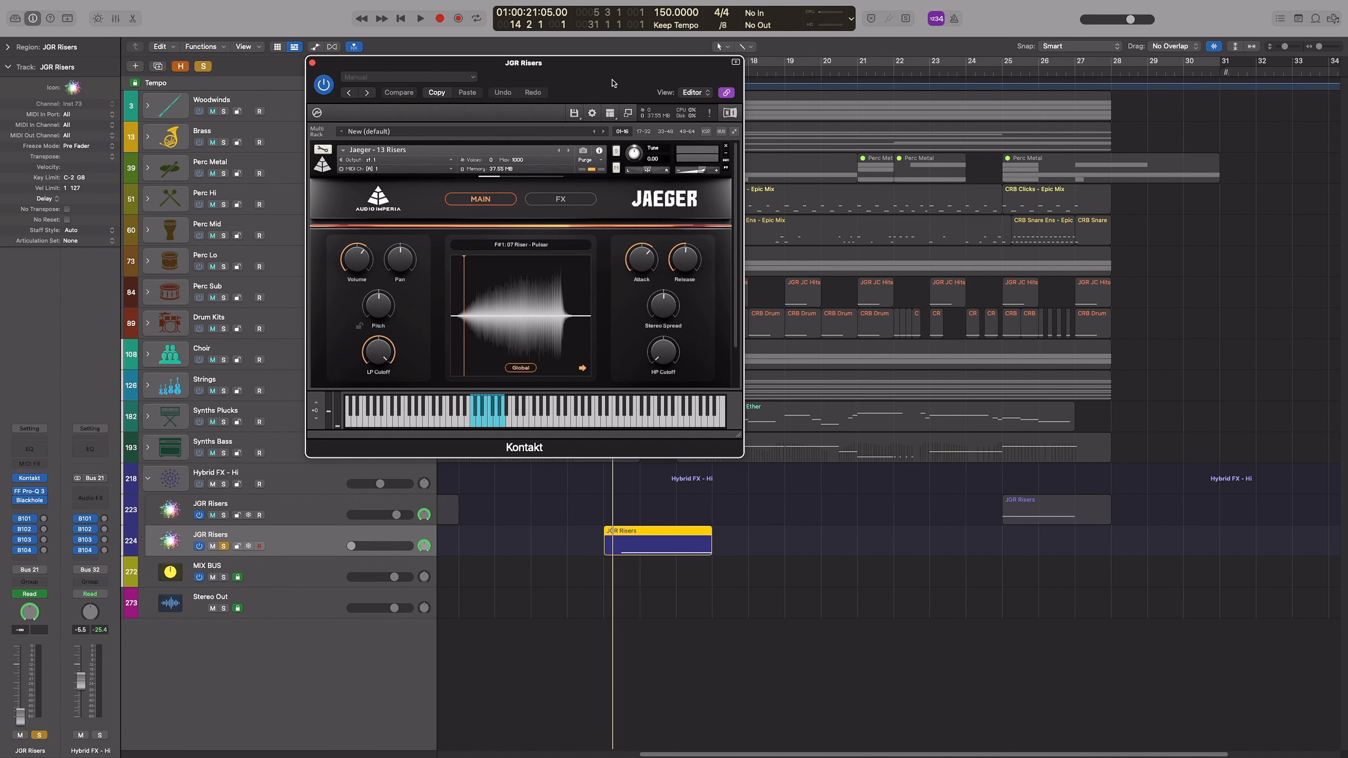
left_click_drag(614, 83, 471, 109)
key("space")
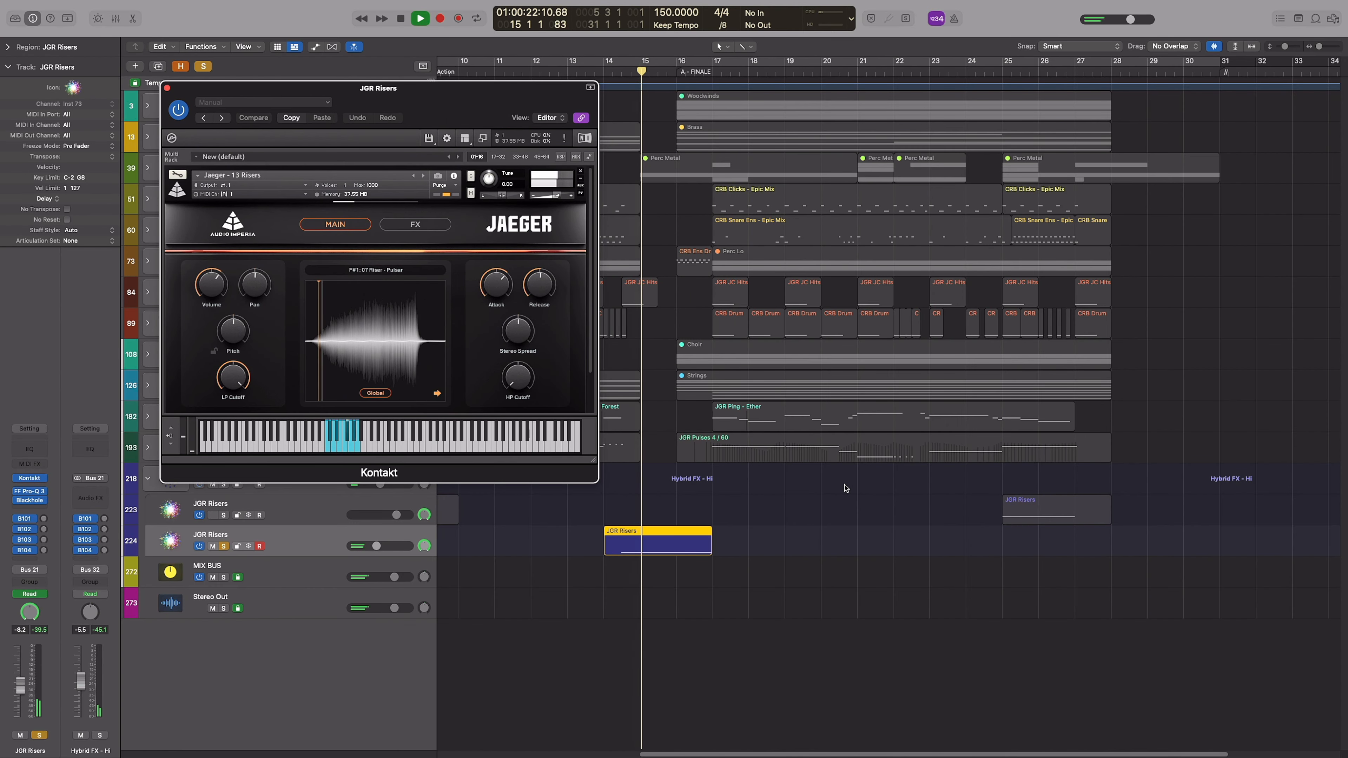
Show the track automation, follow the riser's volume curve during playback and stop after bar 17
key("a")
scroll(797, 527, "up", 3)
scroll(759, 555, "down", 2)
key("super+Right")
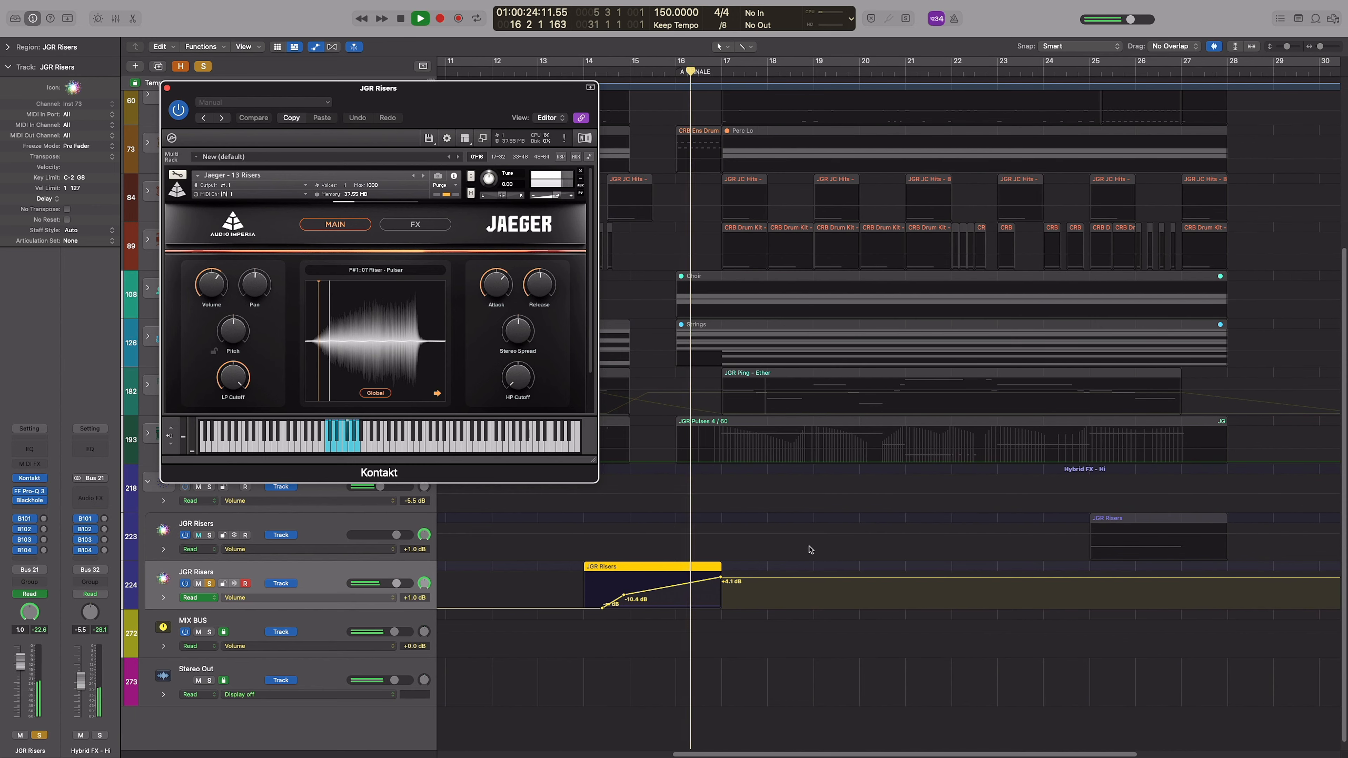
key("space")
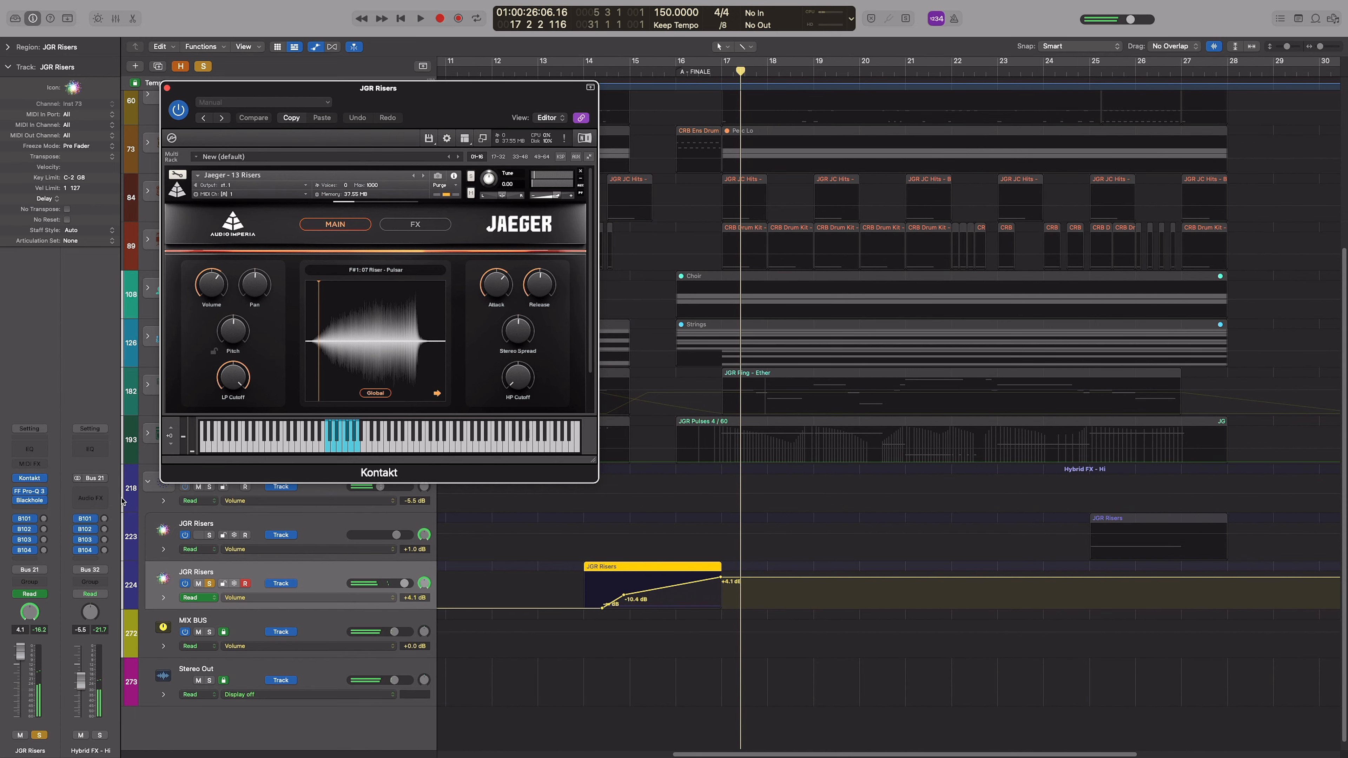
Examine the Blackhole reverb settings on the second JGR Risers track, then close them and collapse the Hybrid FX - Hi stack
left_click(30, 502)
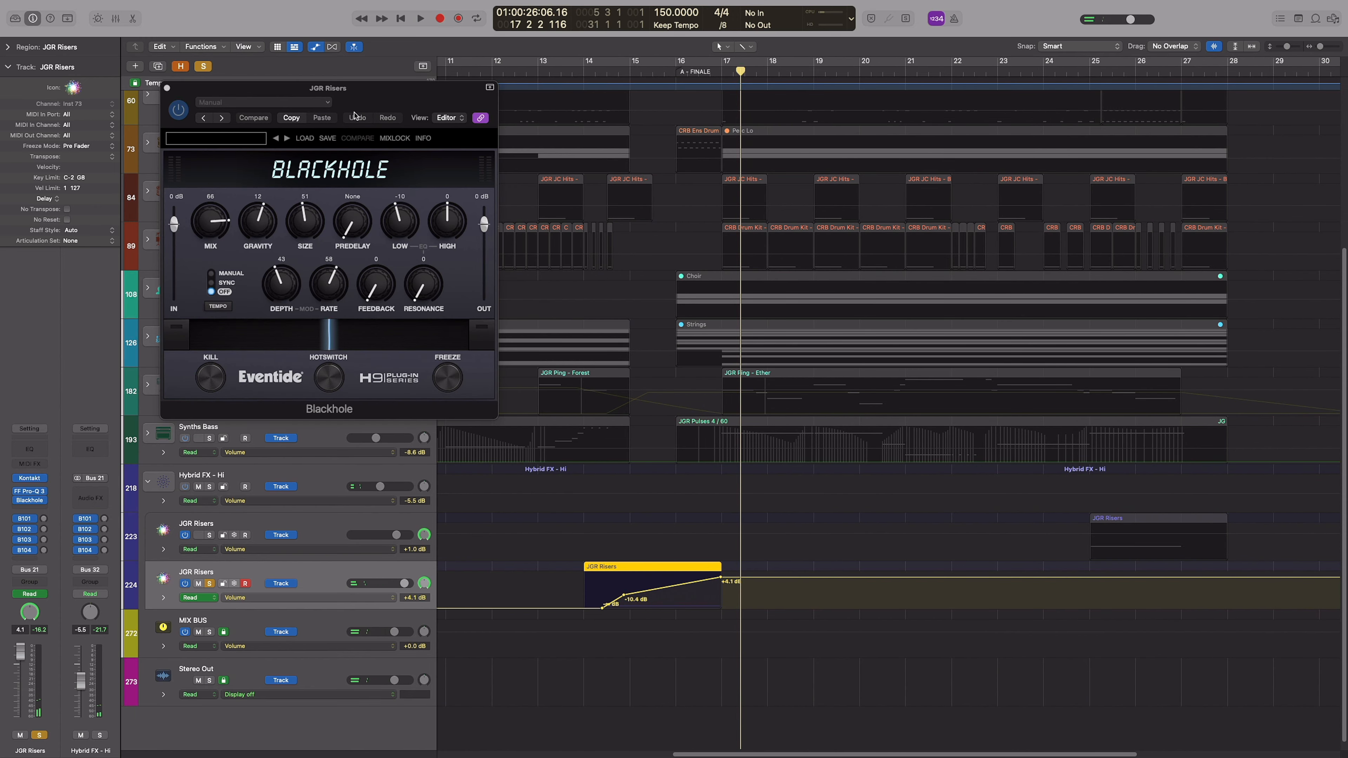
left_click_drag(354, 115, 656, 189)
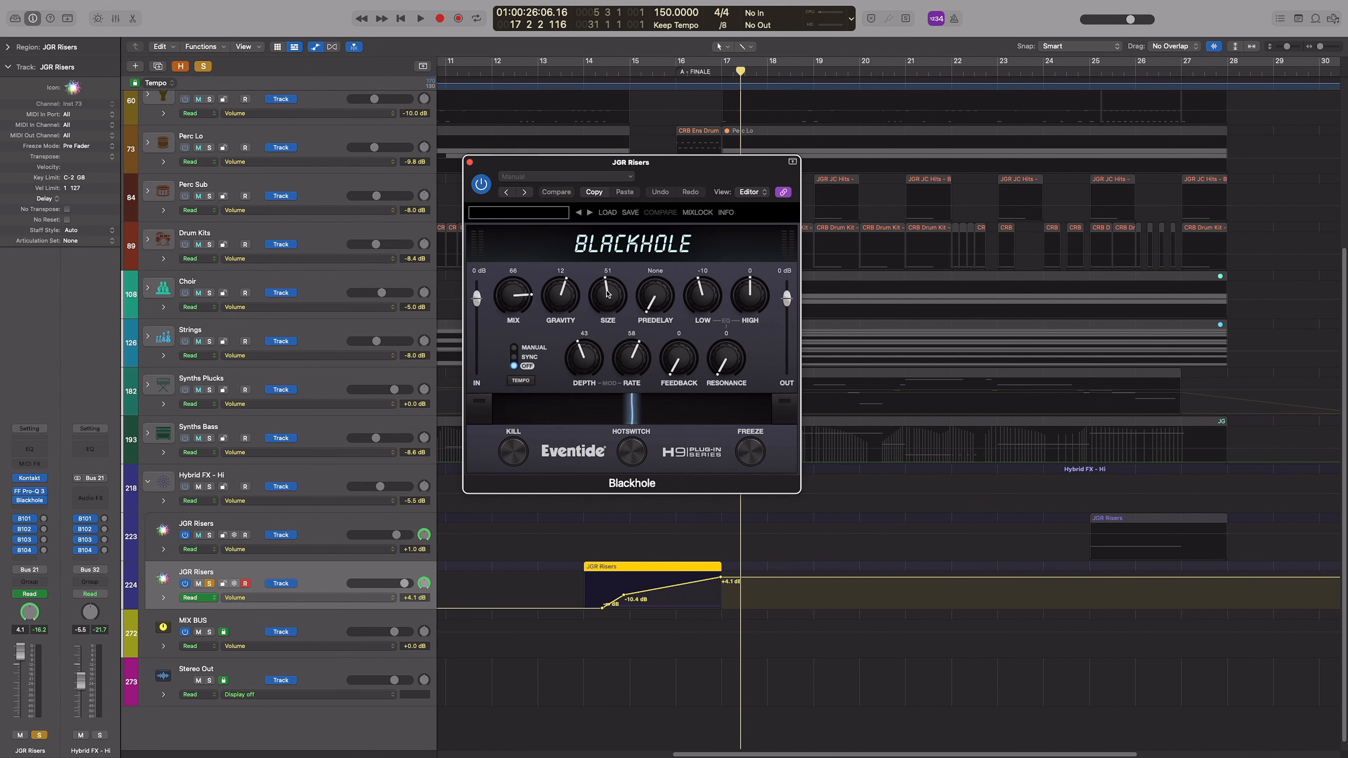
left_click(469, 162)
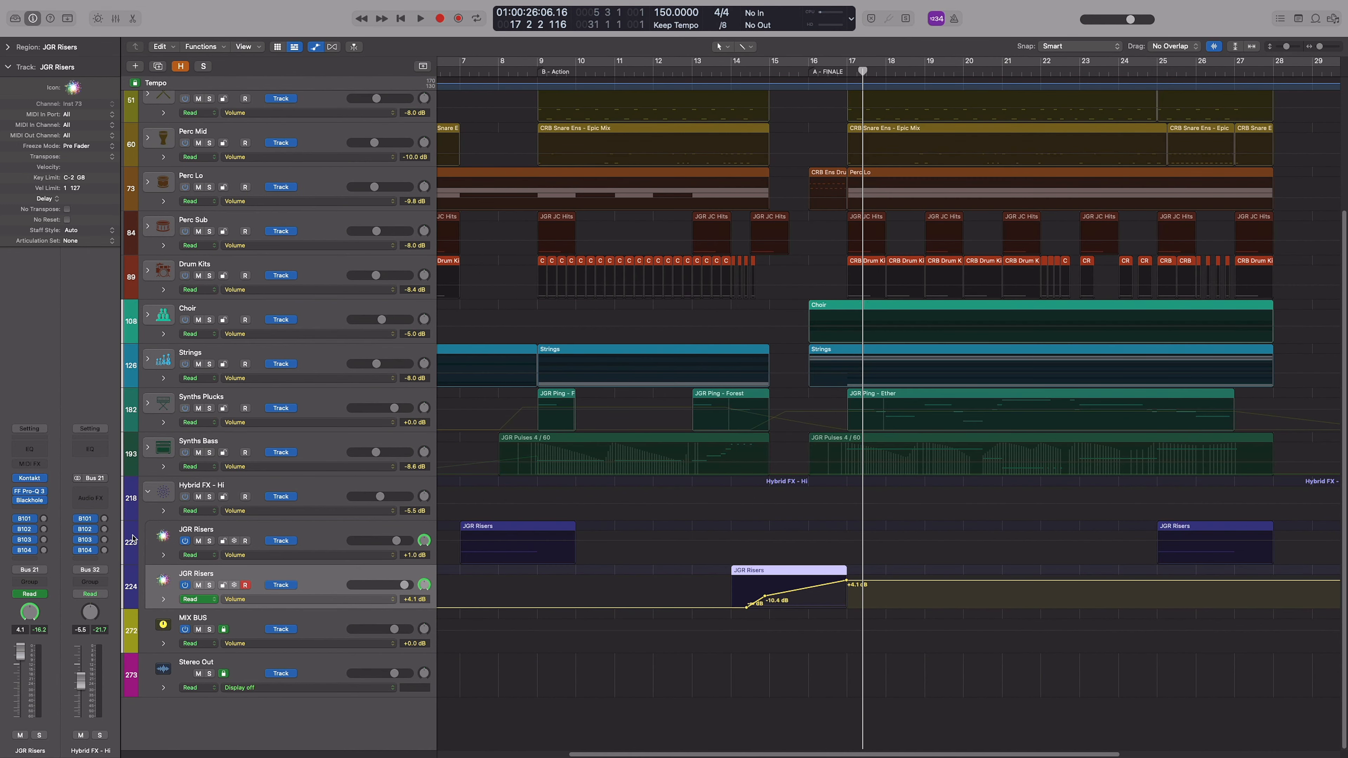
left_click(147, 493)
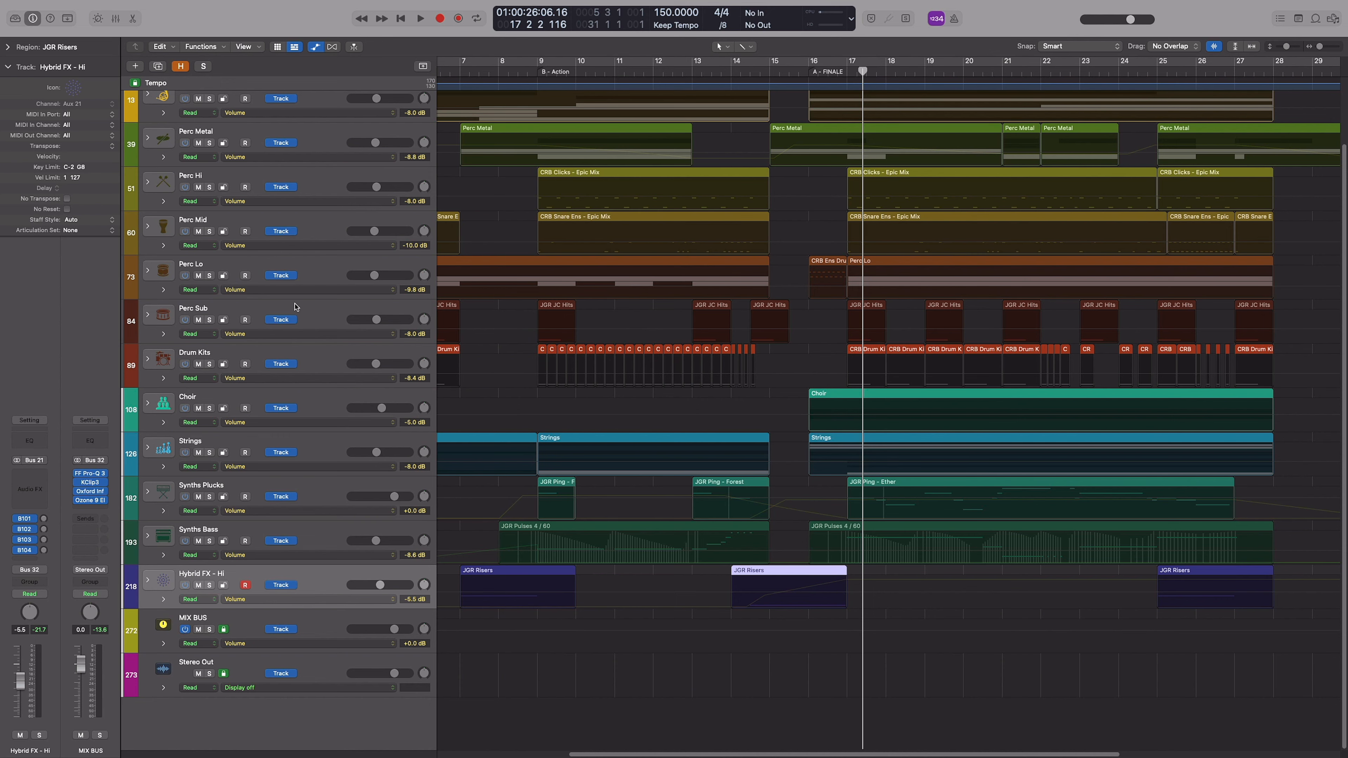
Solo the stacks from Perc Metal to Drum Kits together with Hybrid FX - Hi and play them from bar 14
scroll(704, 318, "up", 2)
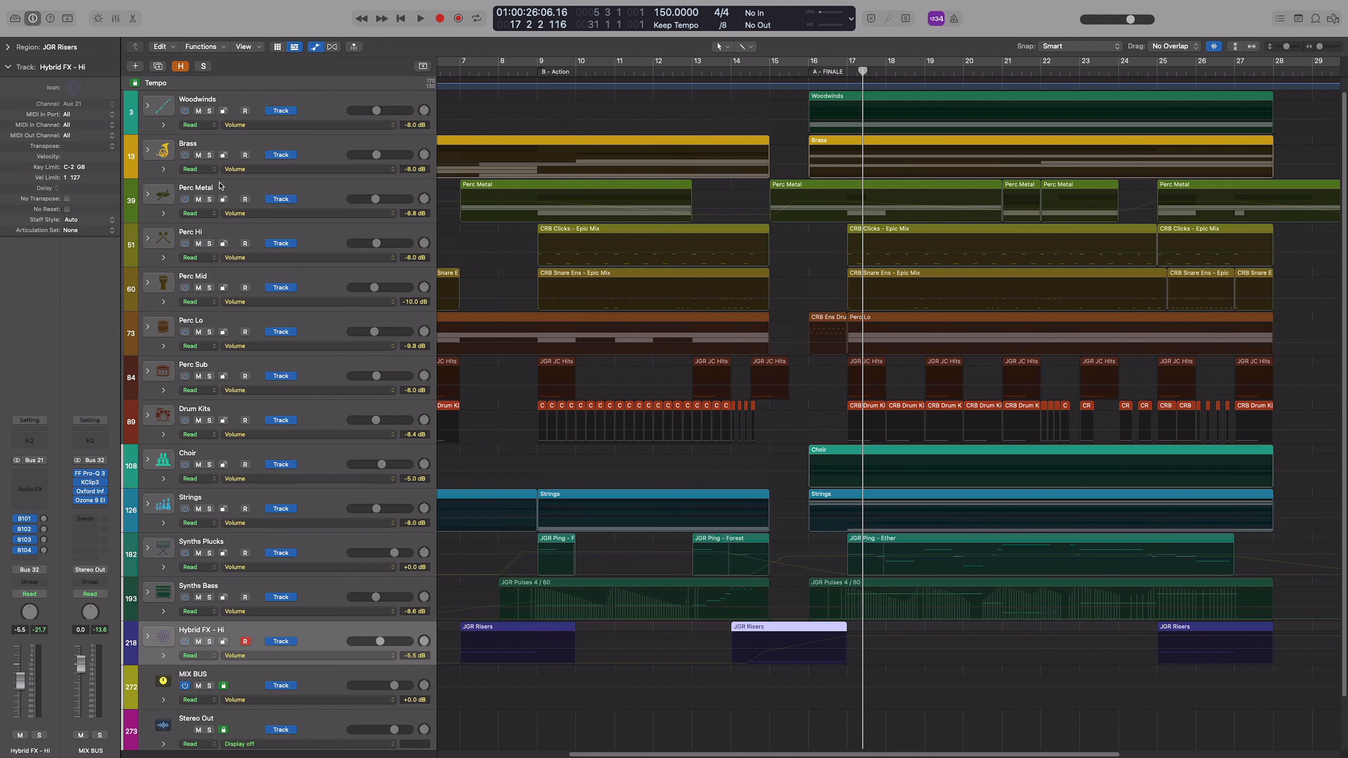
left_click_drag(211, 199, 214, 368)
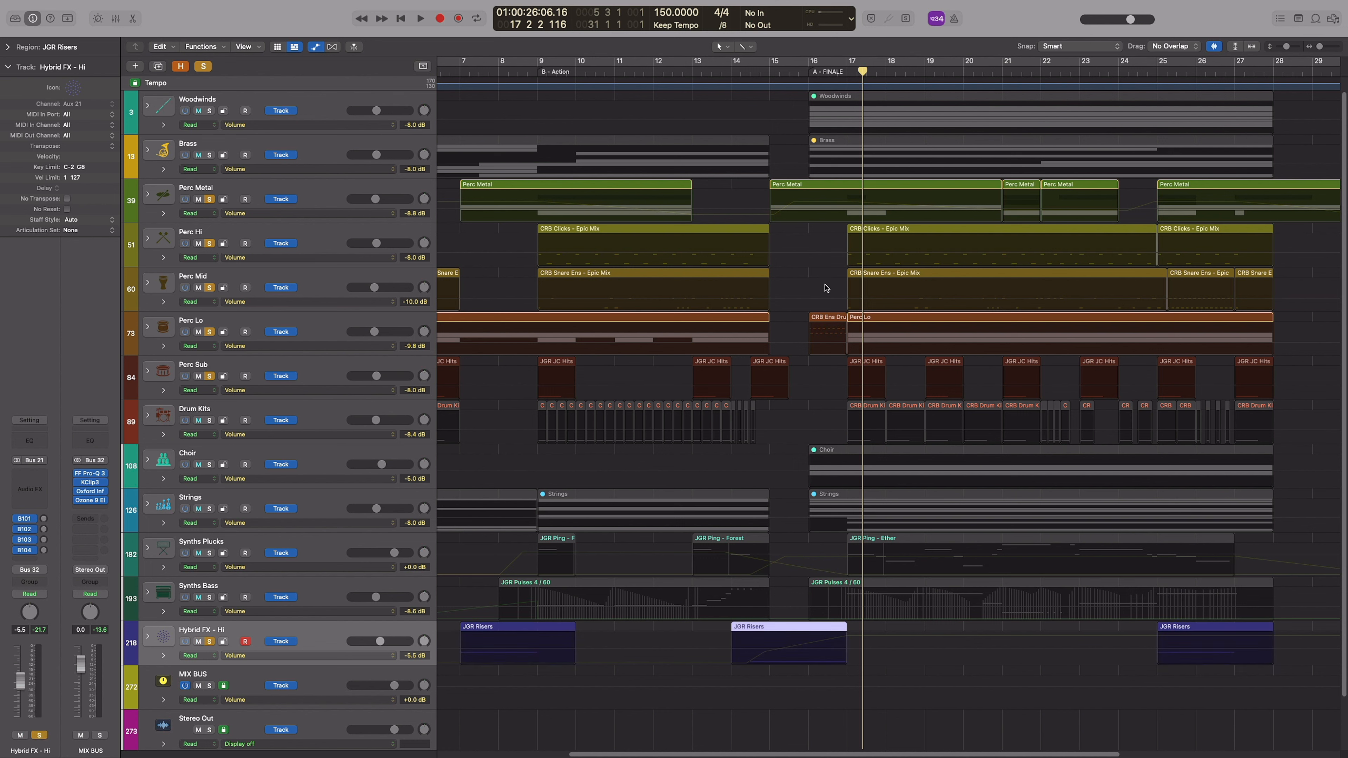
left_click(740, 68)
key("space")
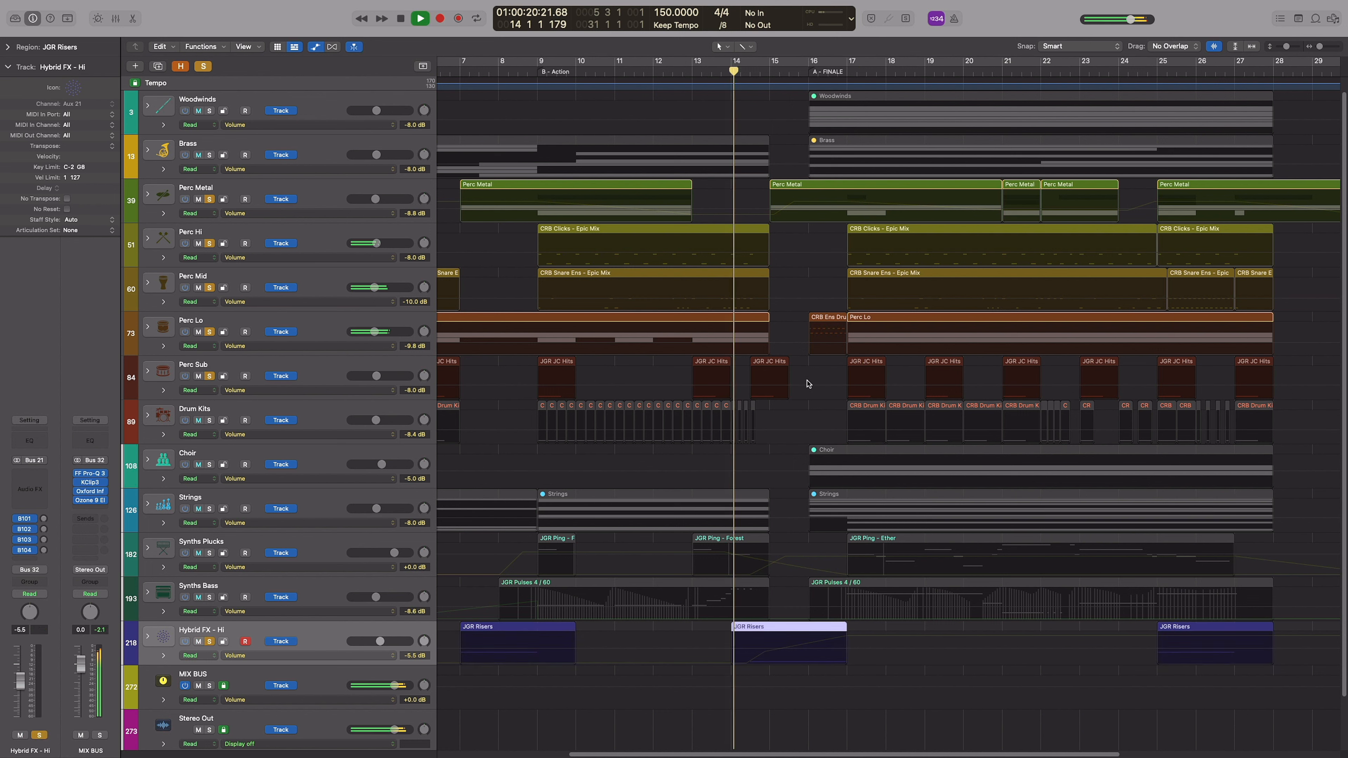
left_click(210, 420)
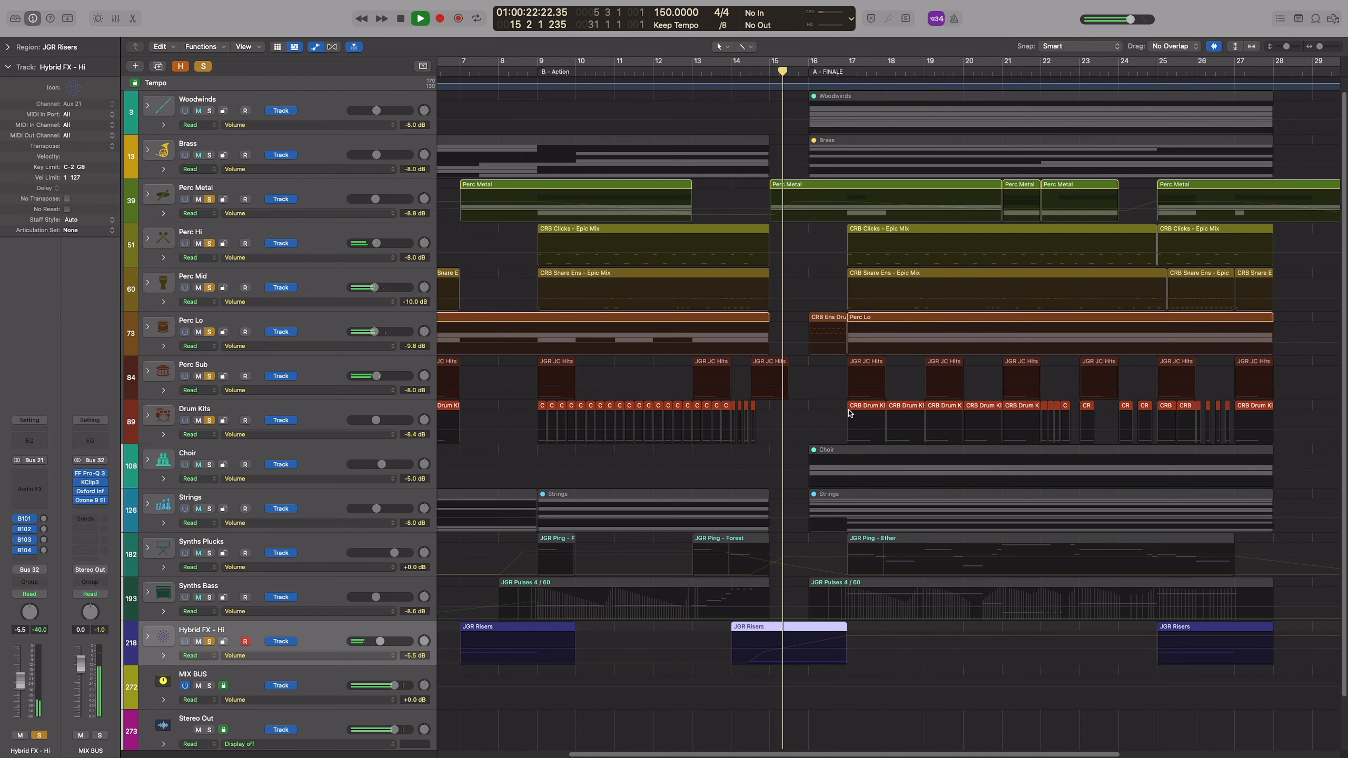
Expand the Perc Metal stack during playback and examine the JGR Tam Tam - Roll volume automation around bars 15 to 17
key("super+Right")
key("super+Right")
left_click(147, 194)
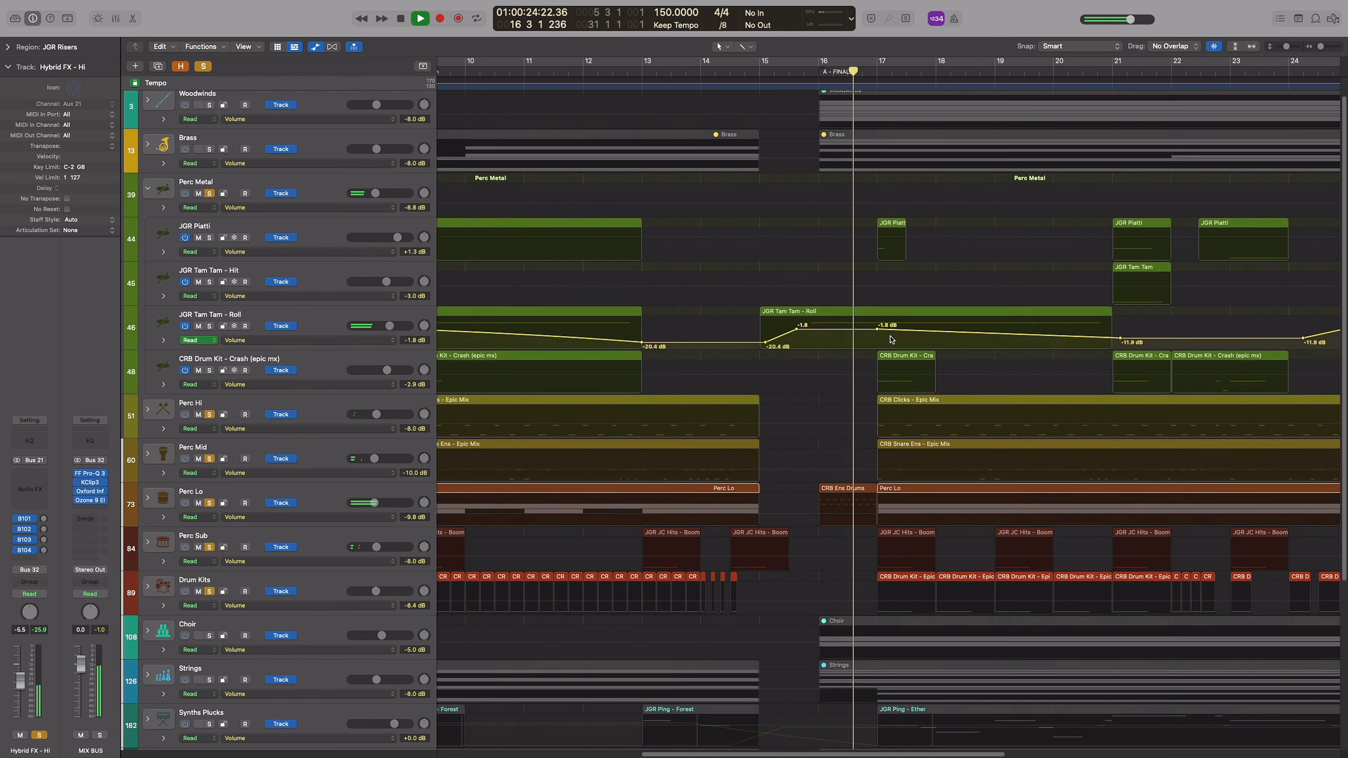
scroll(853, 359, "down", 2)
scroll(853, 359, "down", 5)
scroll(854, 360, "up", 7)
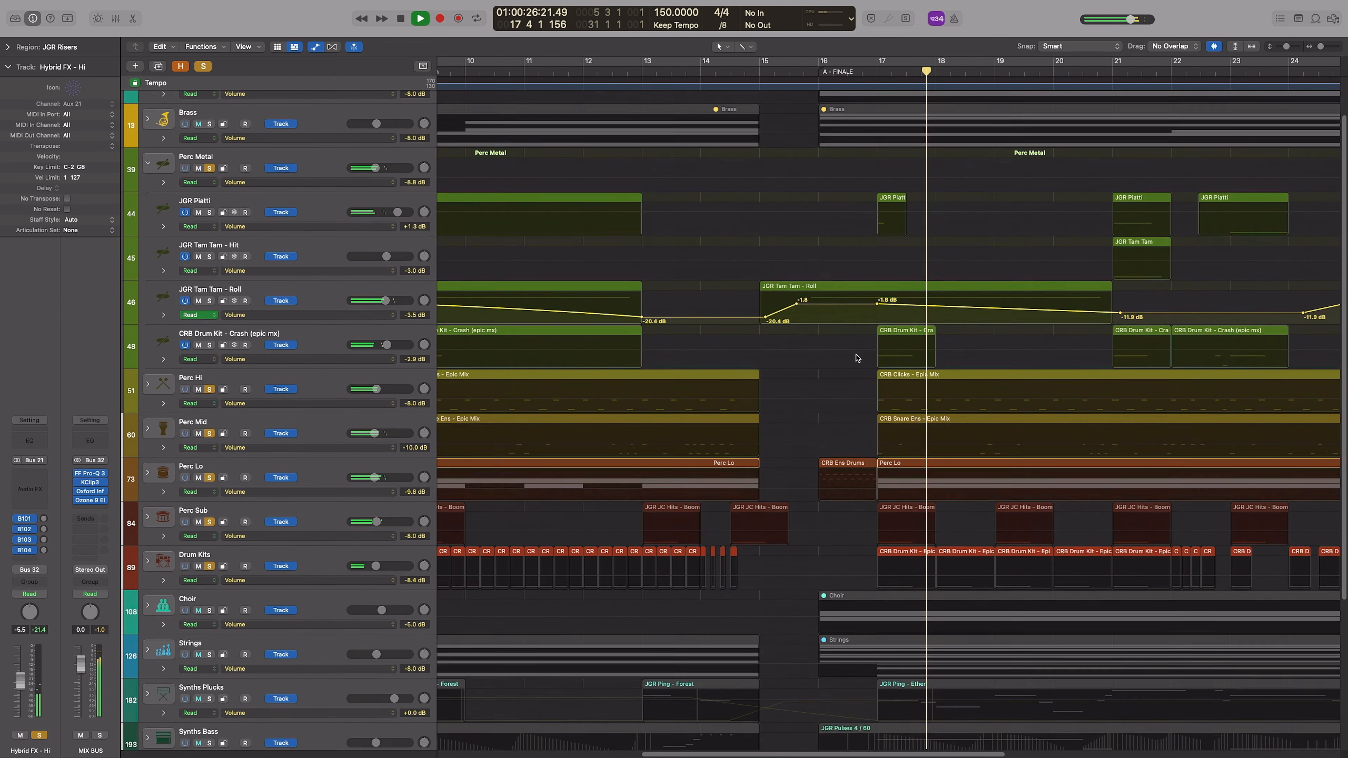
Stop playback, unsolo the tracks and collapse the Perc Metal stack
key("space")
left_click(208, 199, "alt")
left_click(148, 195)
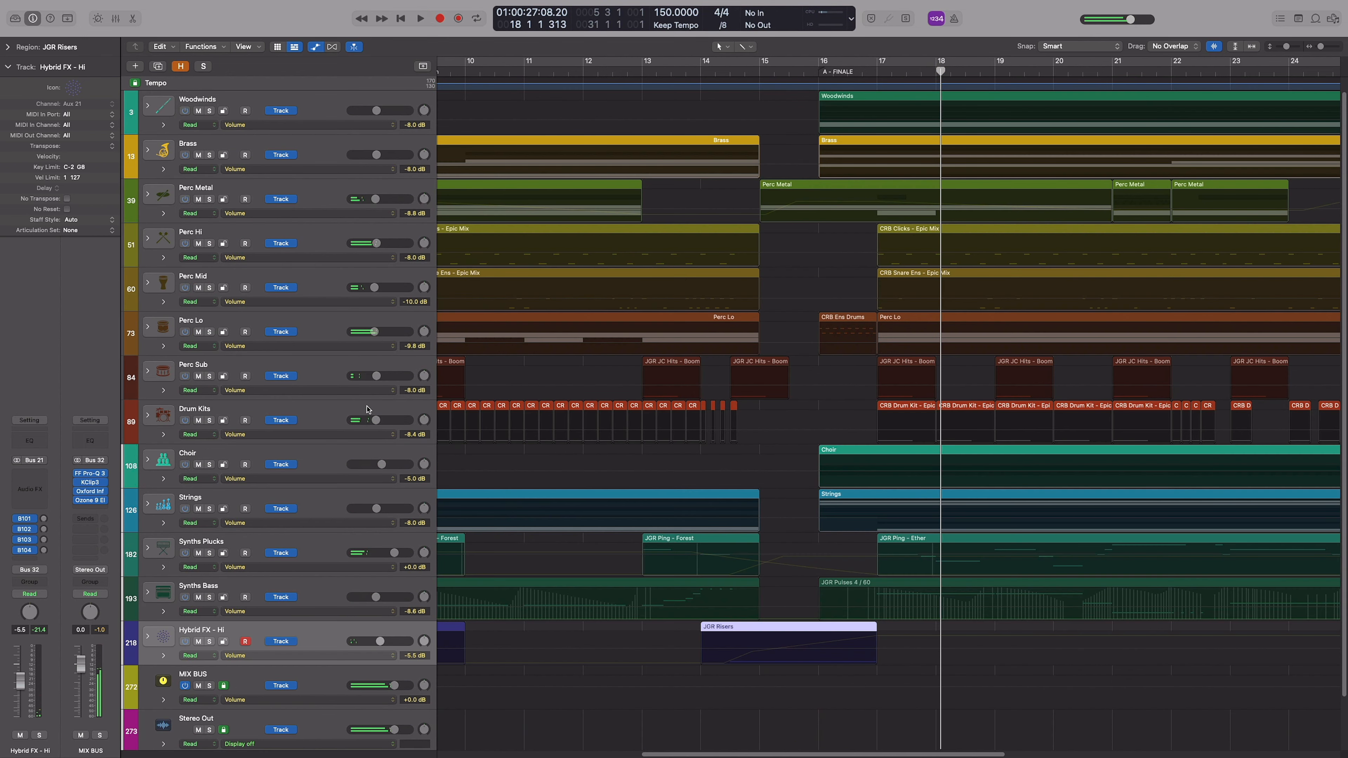
Hide the track automation and audition the soloed stacks from Perc Metal to Drum Kits
left_click(885, 636)
scroll(750, 637, "right", 3)
key("super+Left")
key("super+Left")
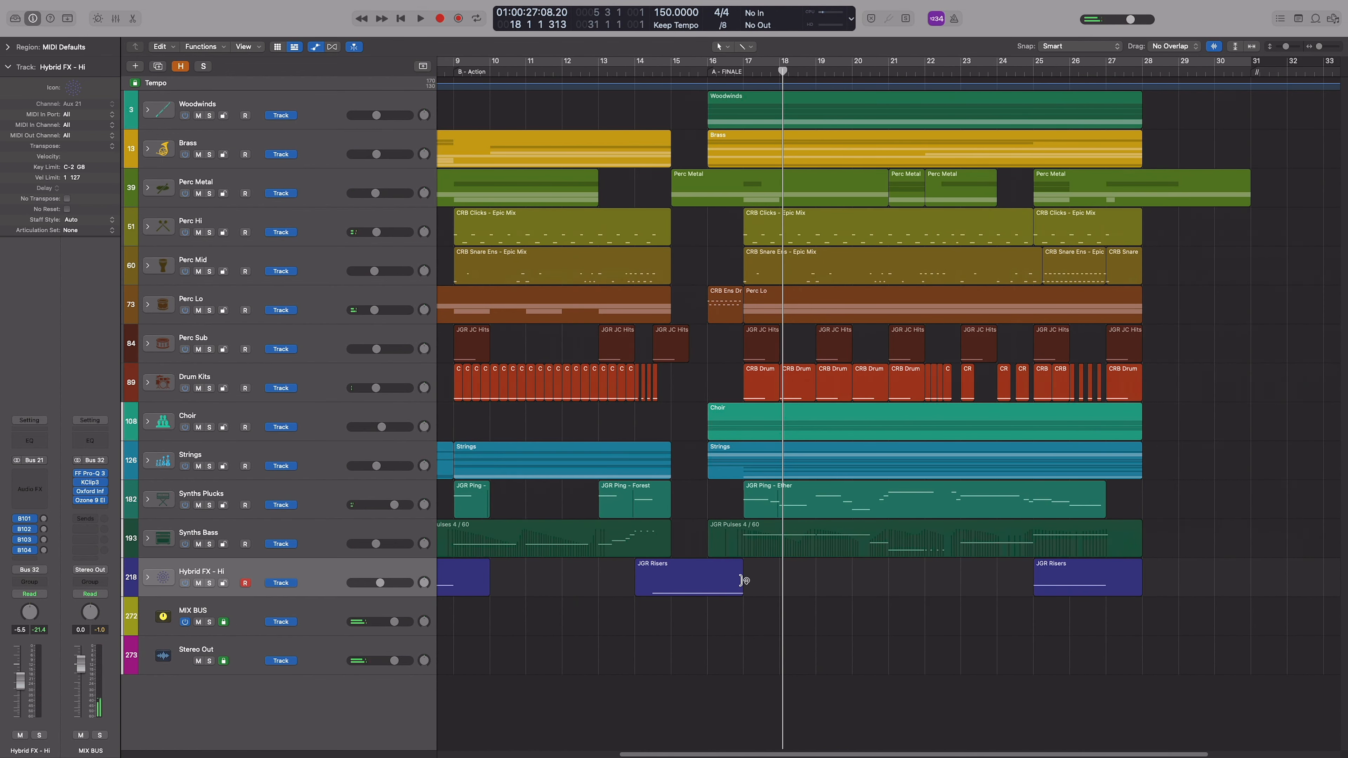
left_click_drag(210, 387, 208, 200)
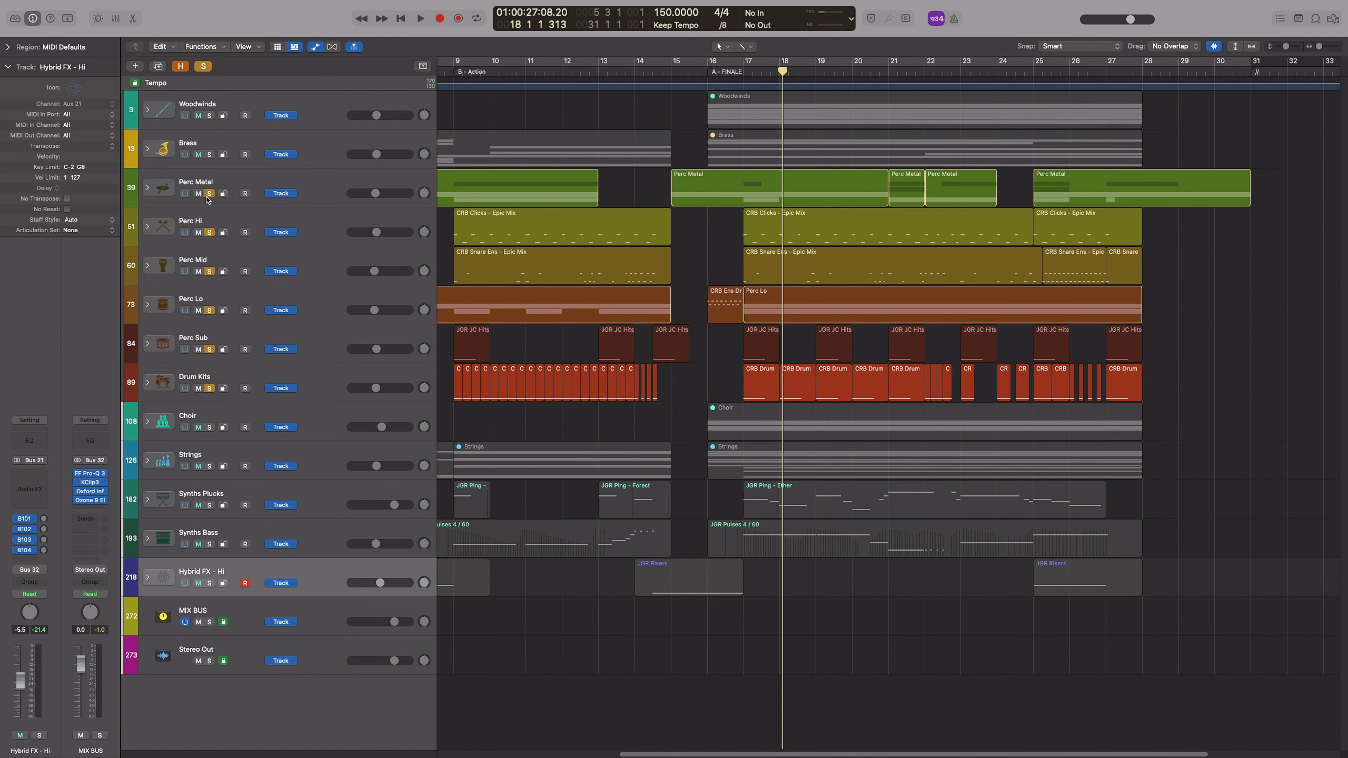
scroll(827, 262, "right", 1)
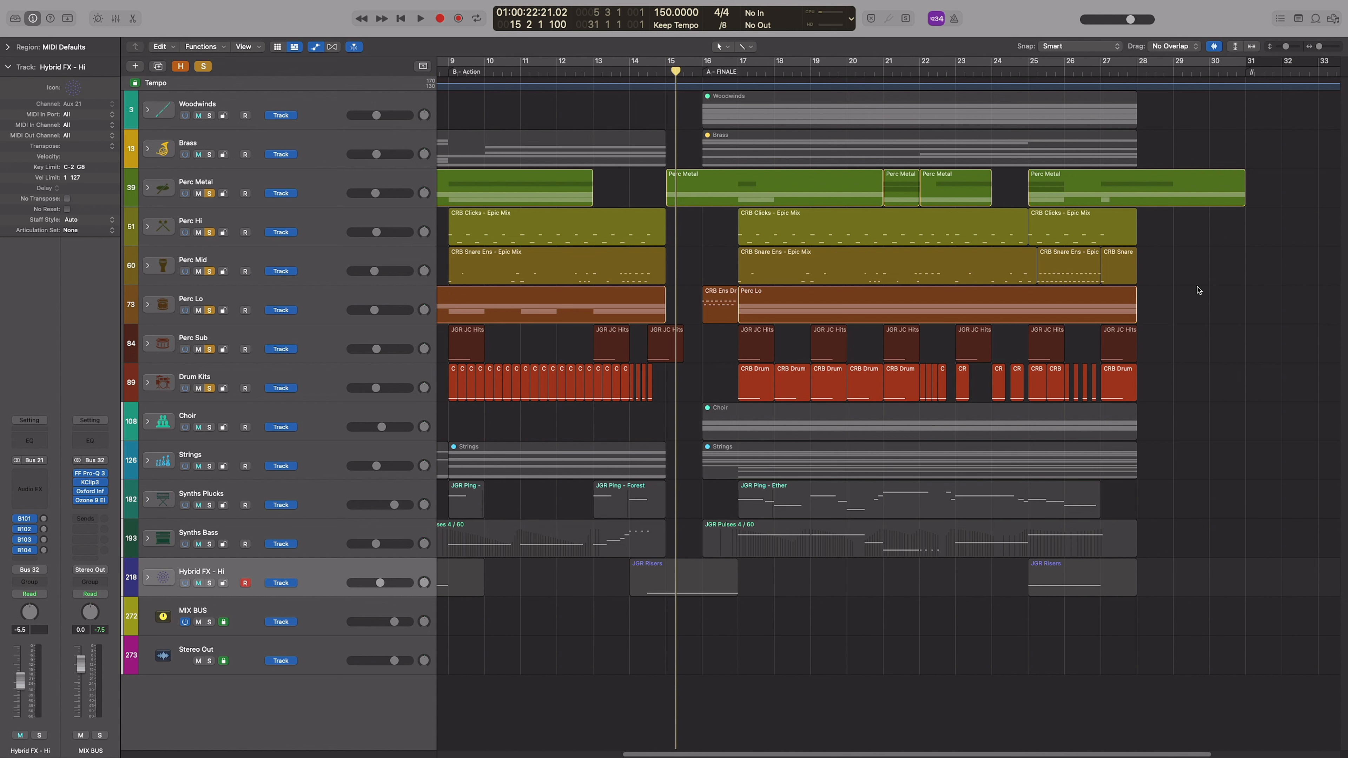
key("space")
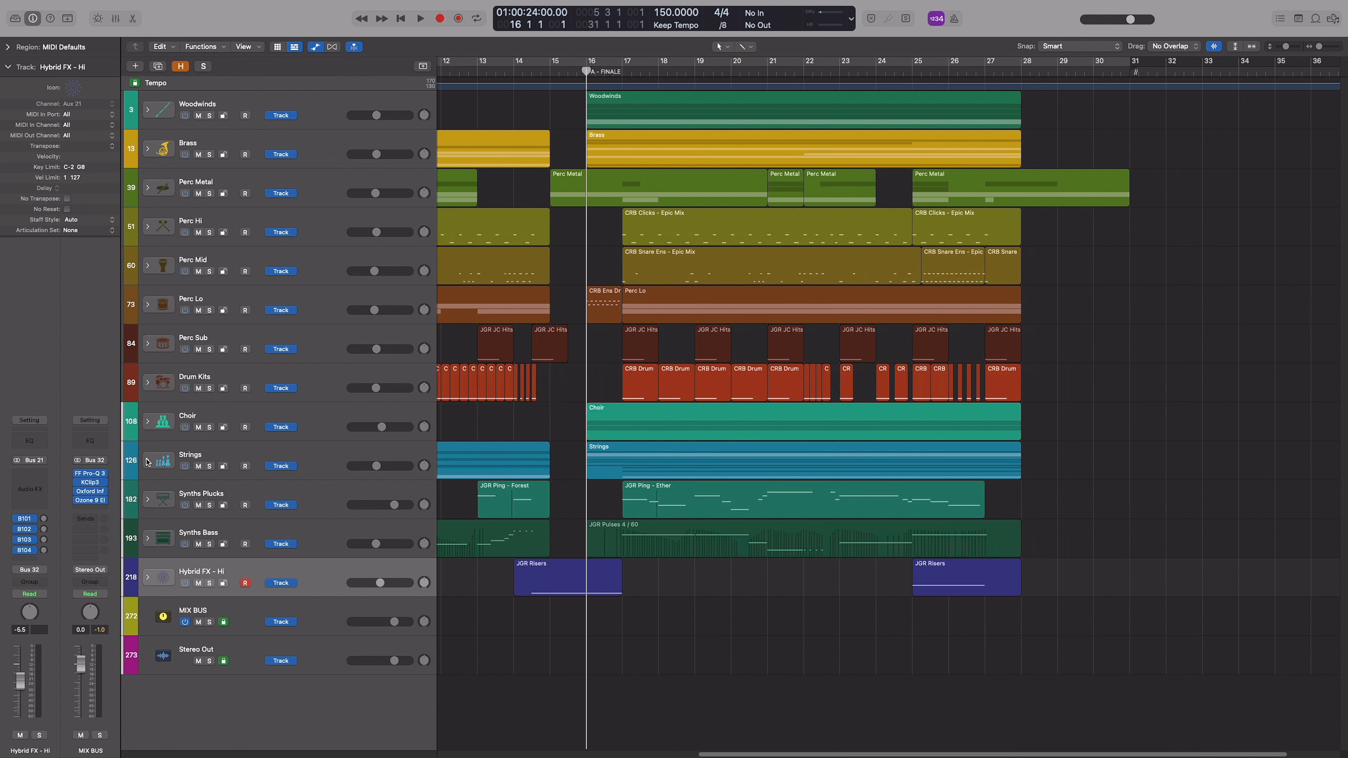
Expand the Strings stack and solo it to show its individual instrument tracks
left_click(148, 461)
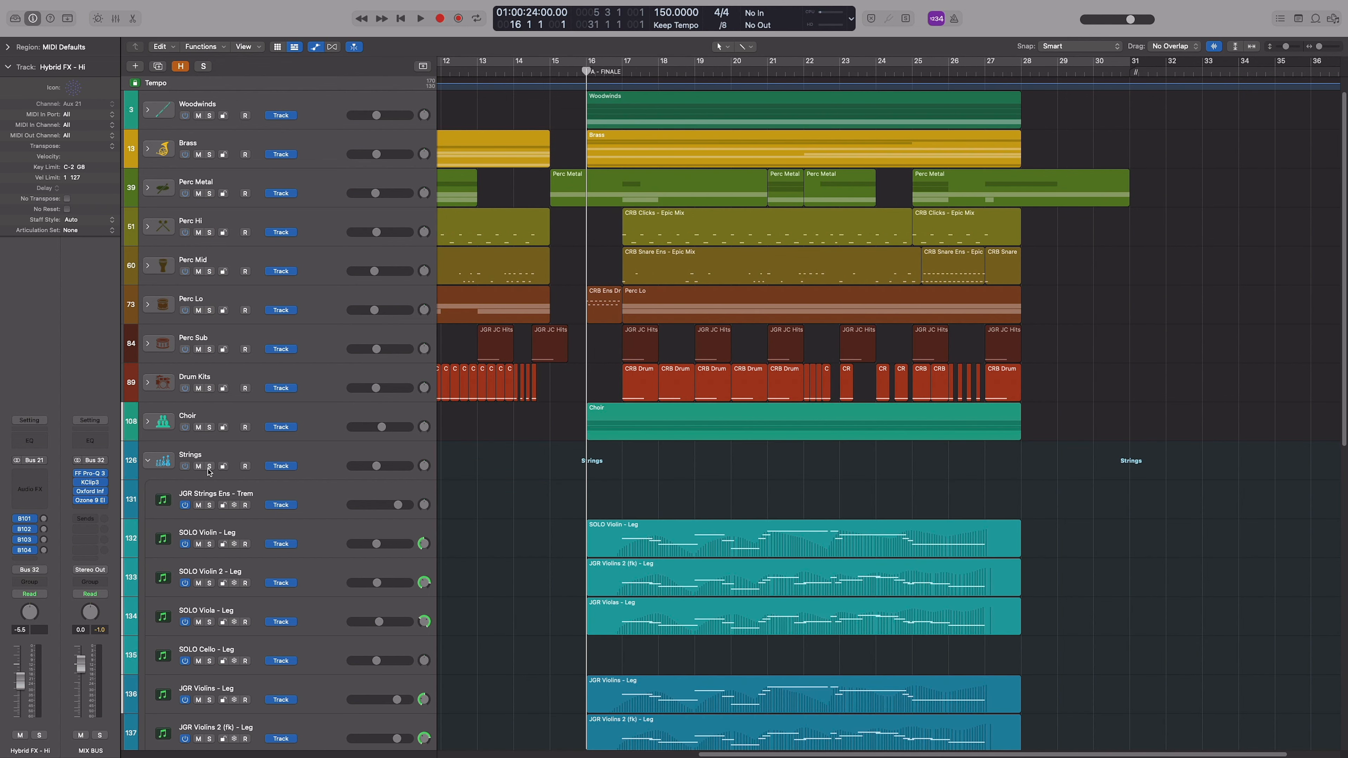
left_click(209, 466)
scroll(961, 444, "down", 10)
key("super+Up")
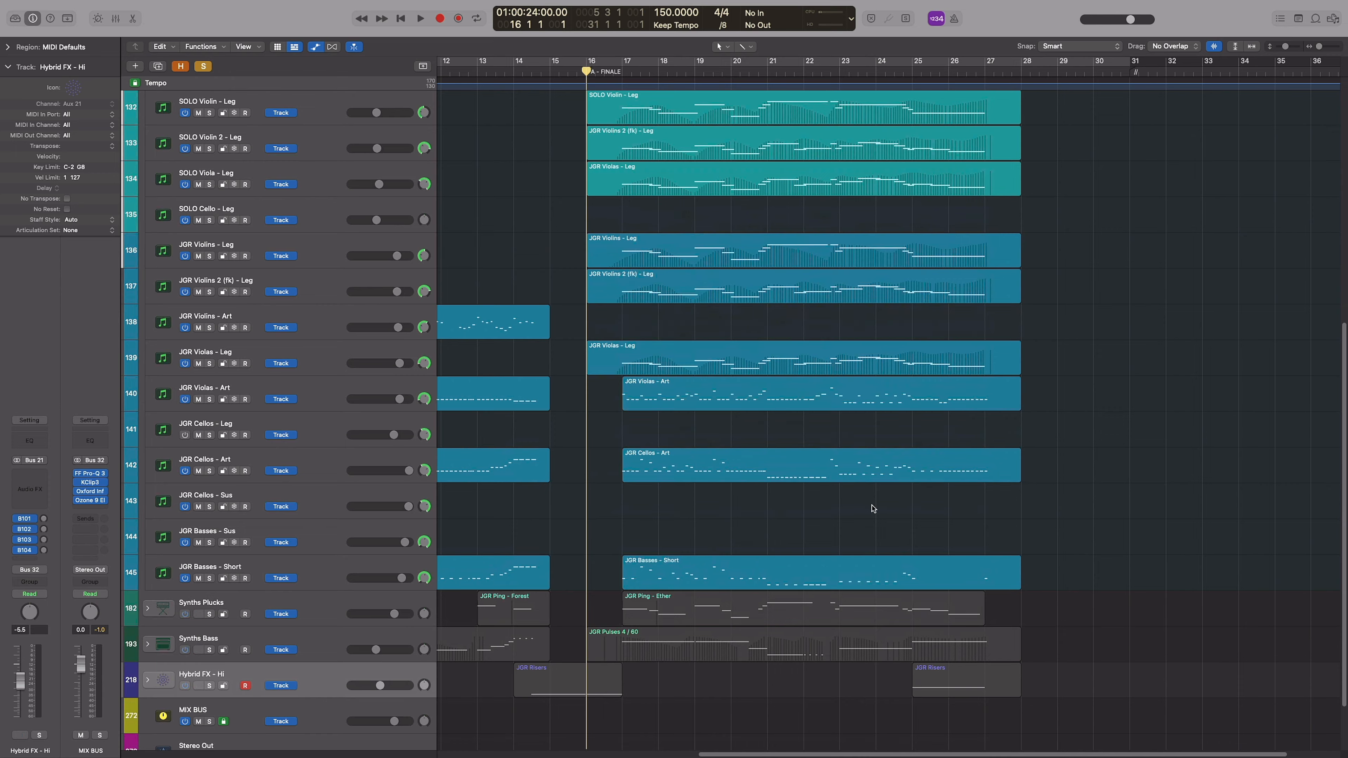
Select all JGR Violas - Art, Cellos - Art and Basses - Short regions and open them in the Piano Roll
key("super+Left")
left_click_drag(1137, 586, 721, 394)
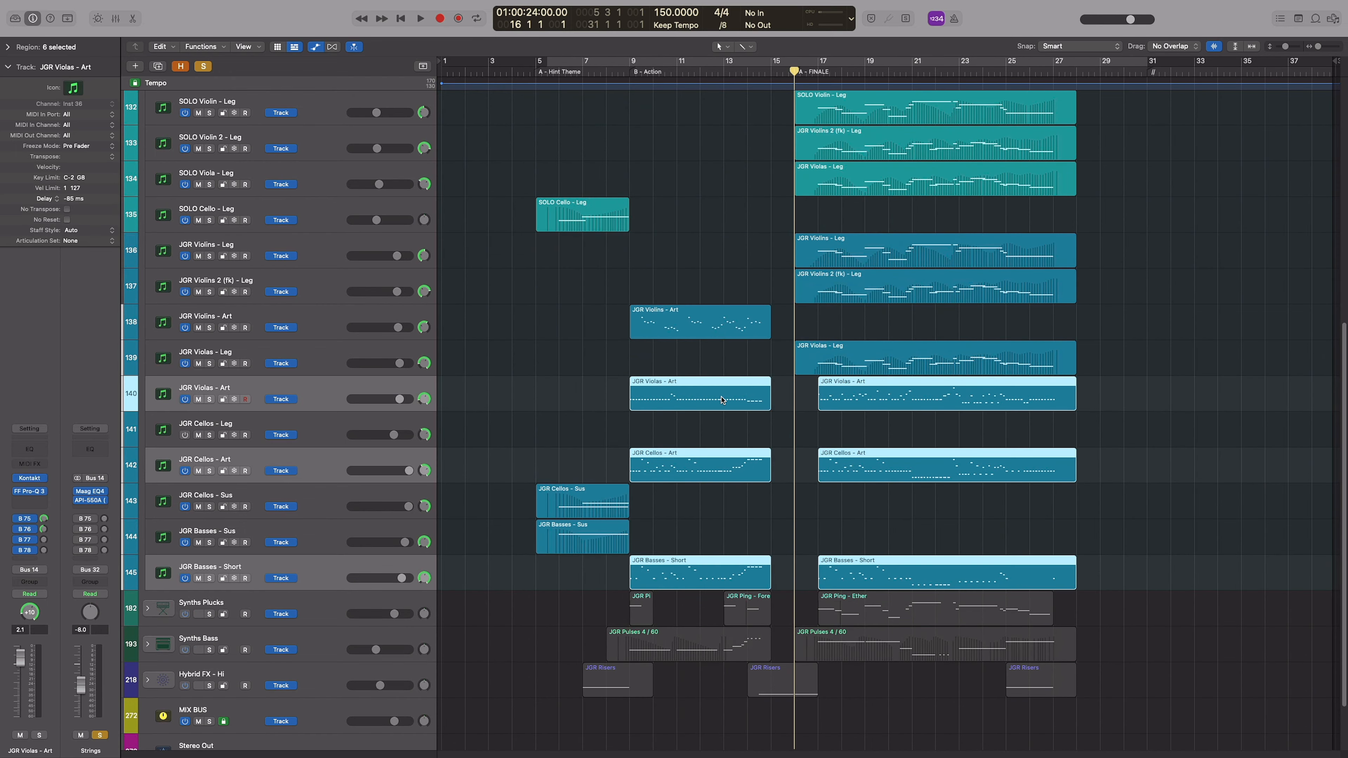
key("p")
scroll(791, 489, "left", 5)
scroll(794, 489, "right", 3)
key("super+Right")
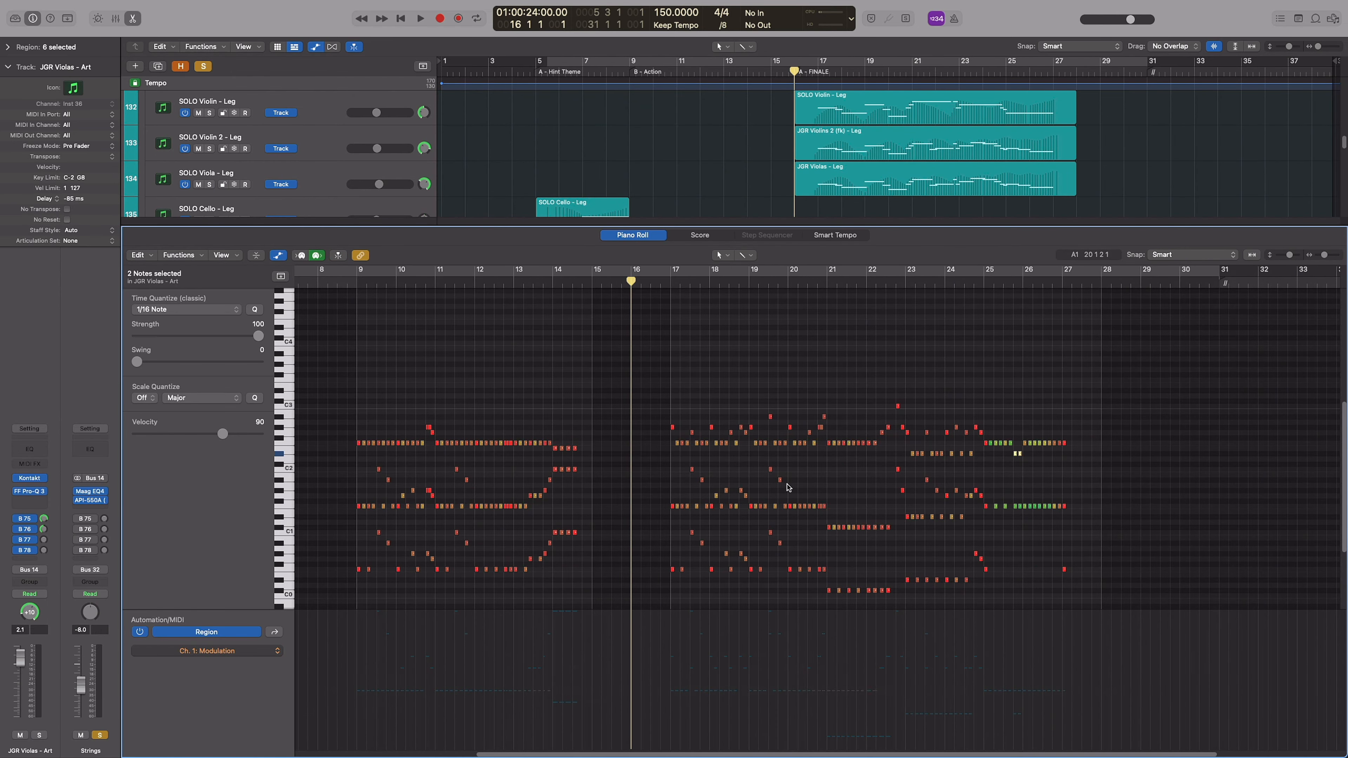
Hide the Piano Roll automation, examine the short string notes from bar 17 onward and close the editor
key("a")
key("super+Down")
key("super+Right")
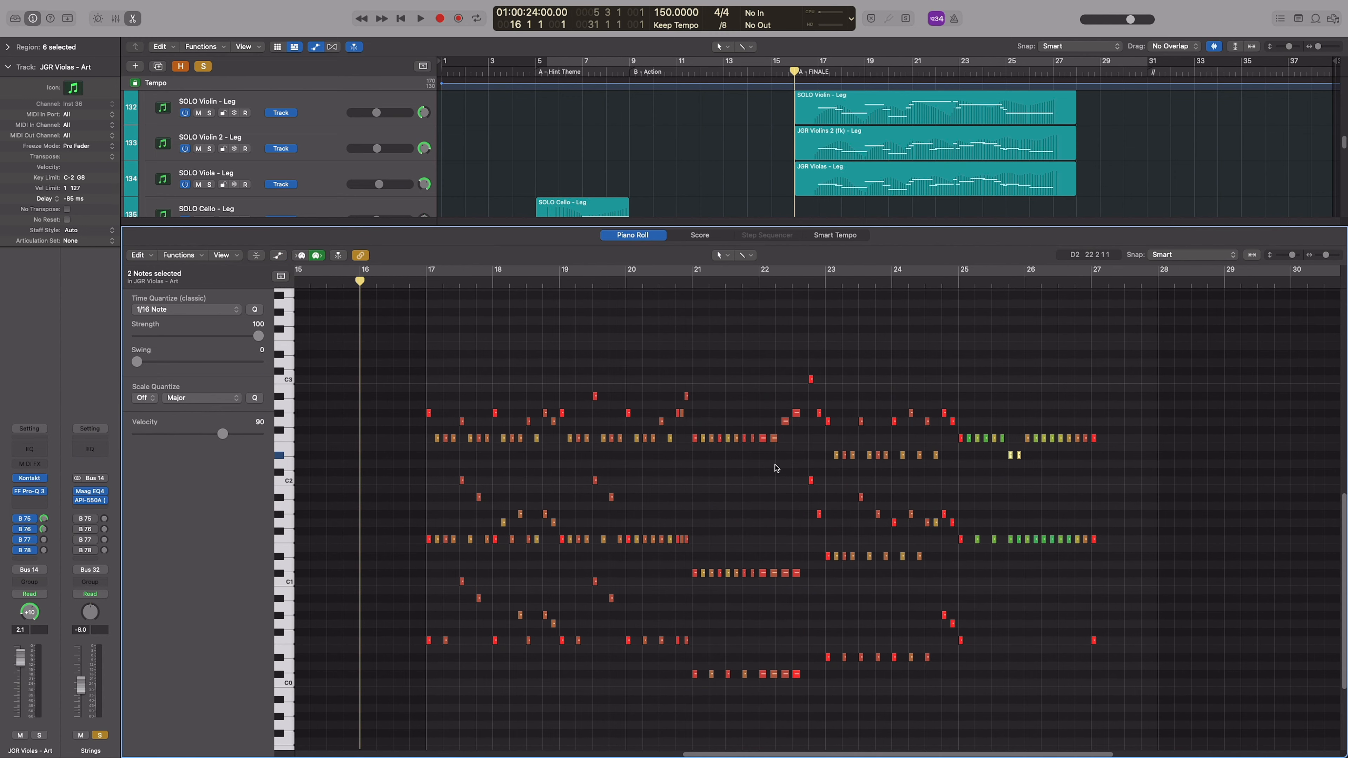
key("p")
scroll(850, 424, "up", 4)
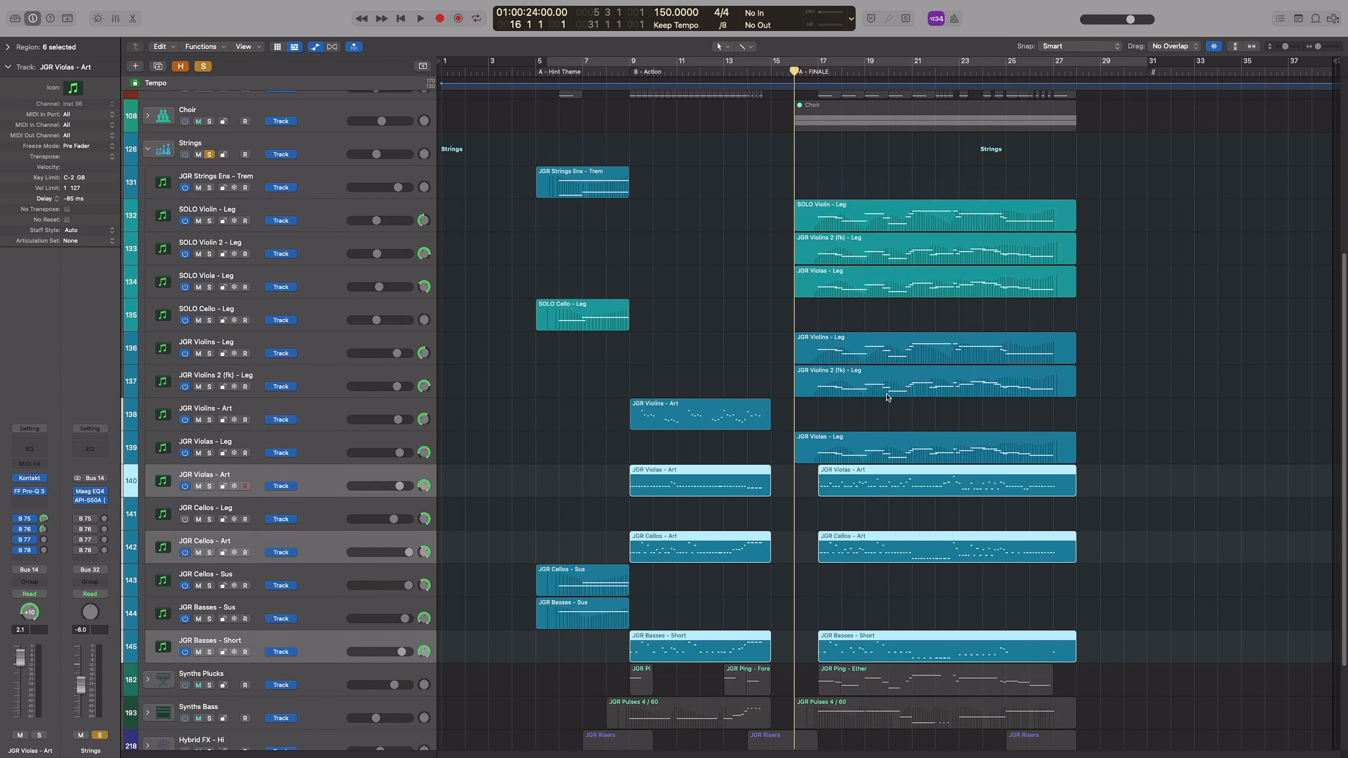
Select the solo and JGR legato string regions starting at bar 16, then only the JGR Violins - Leg track
left_click_drag(1117, 454, 932, 219)
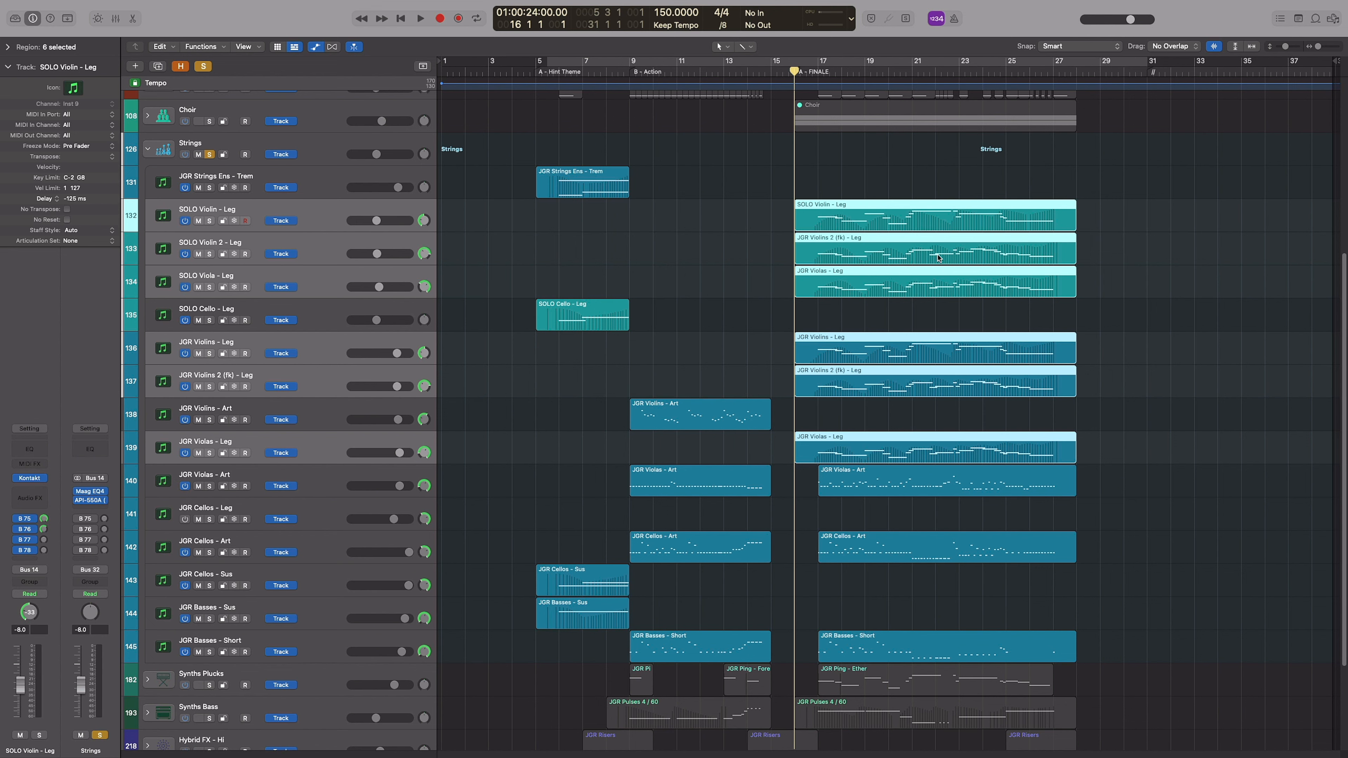
left_click(1162, 397)
left_click(323, 350)
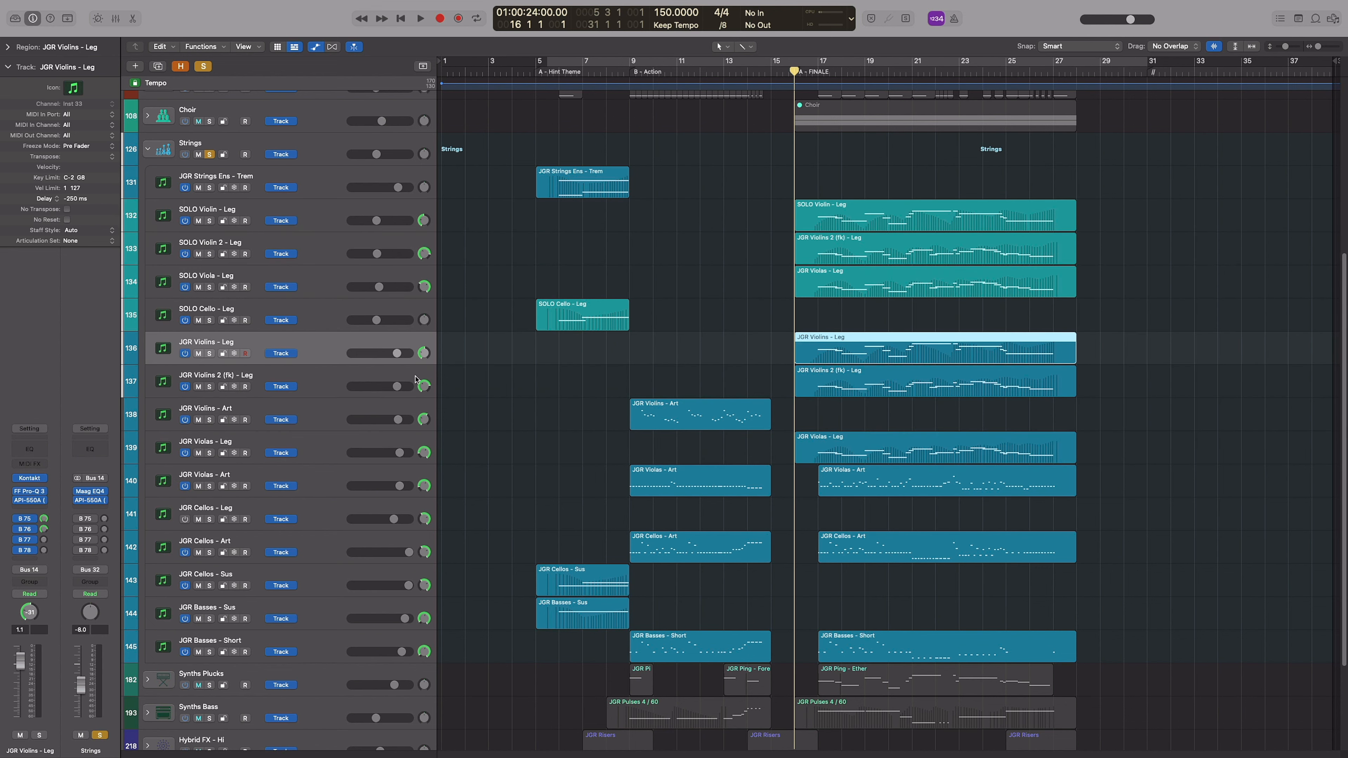
Select the JGR Violins 2 (fk) - Leg track, examine the tuning and transposition in its Kontakt instrument, then close it
left_click(771, 360)
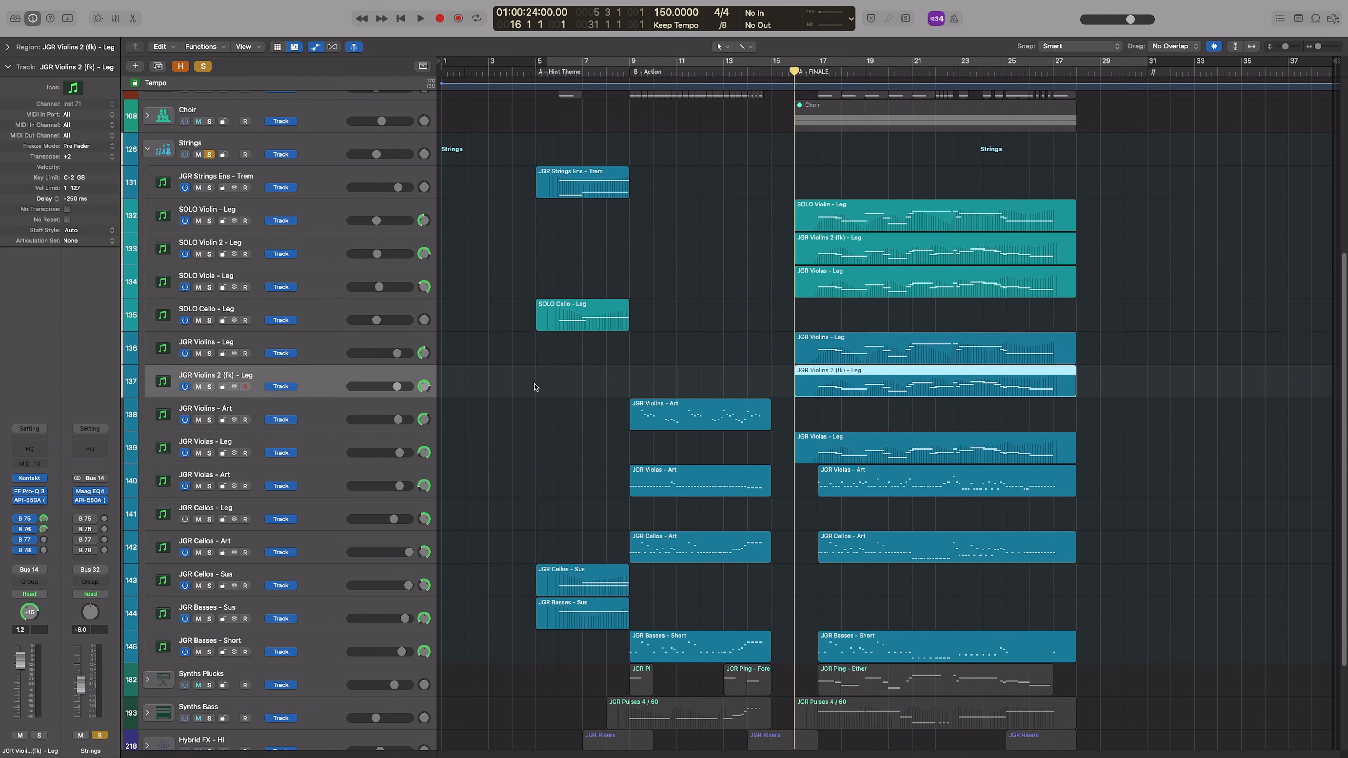
left_click(427, 353)
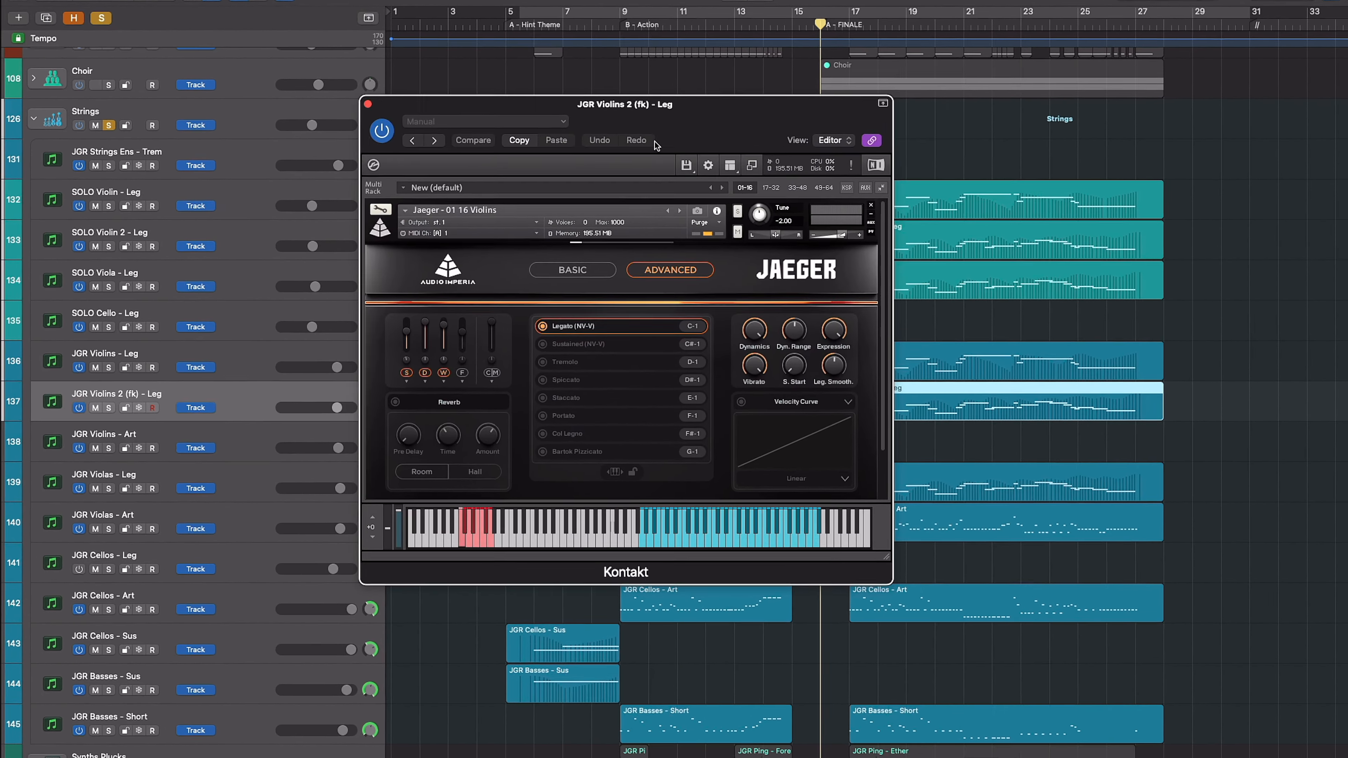
left_click_drag(698, 125, 801, 125)
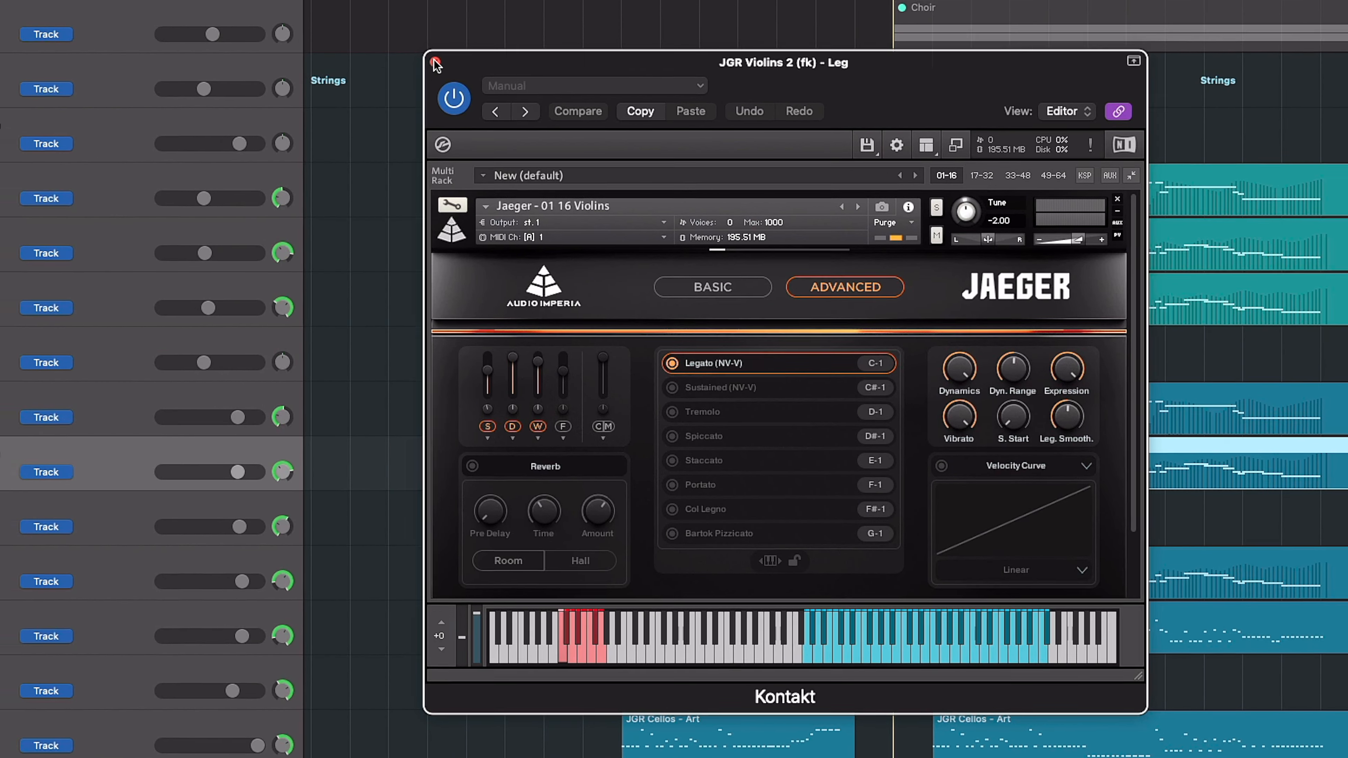
left_click(415, 56)
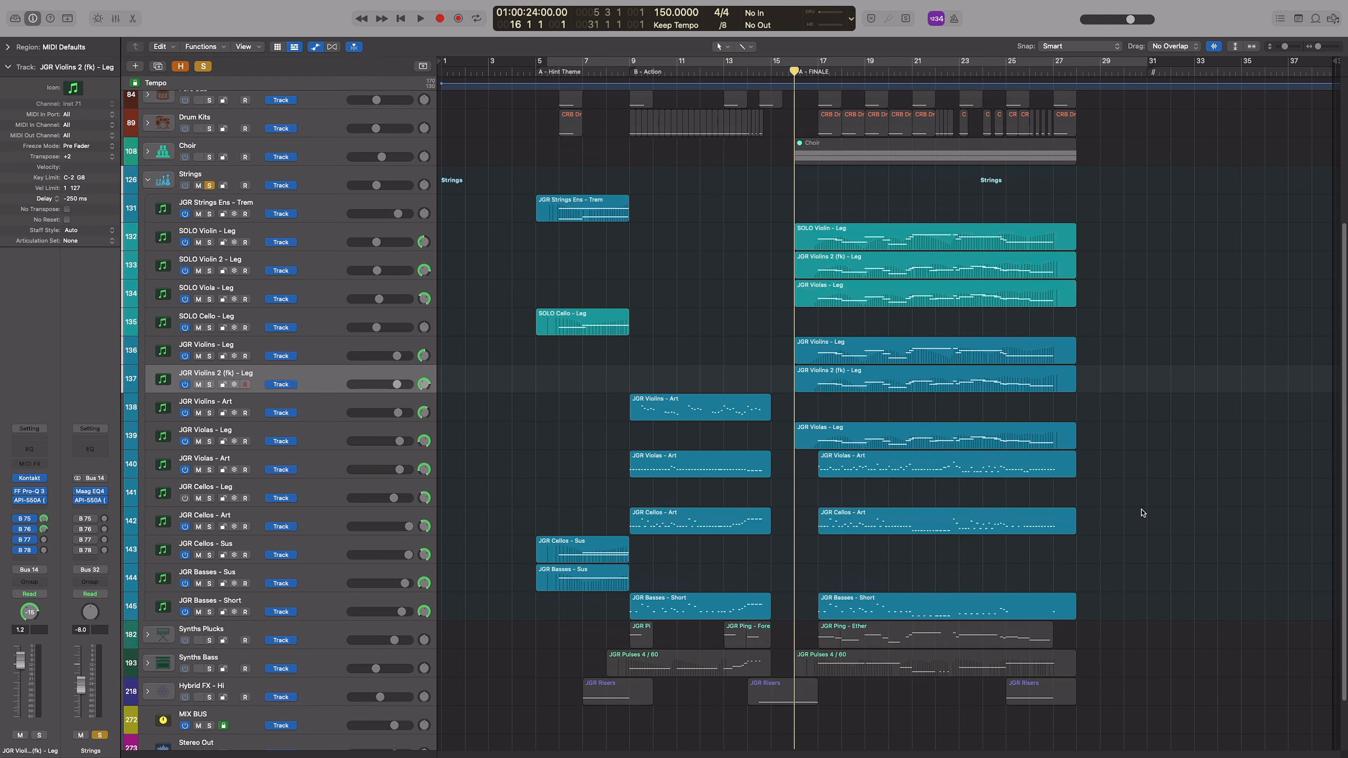
Solo the JGR Violins, Violins 2 (fk) and Violas legato regions and follow their notes in the Piano Roll during playback
left_click_drag(1079, 507, 1011, 333)
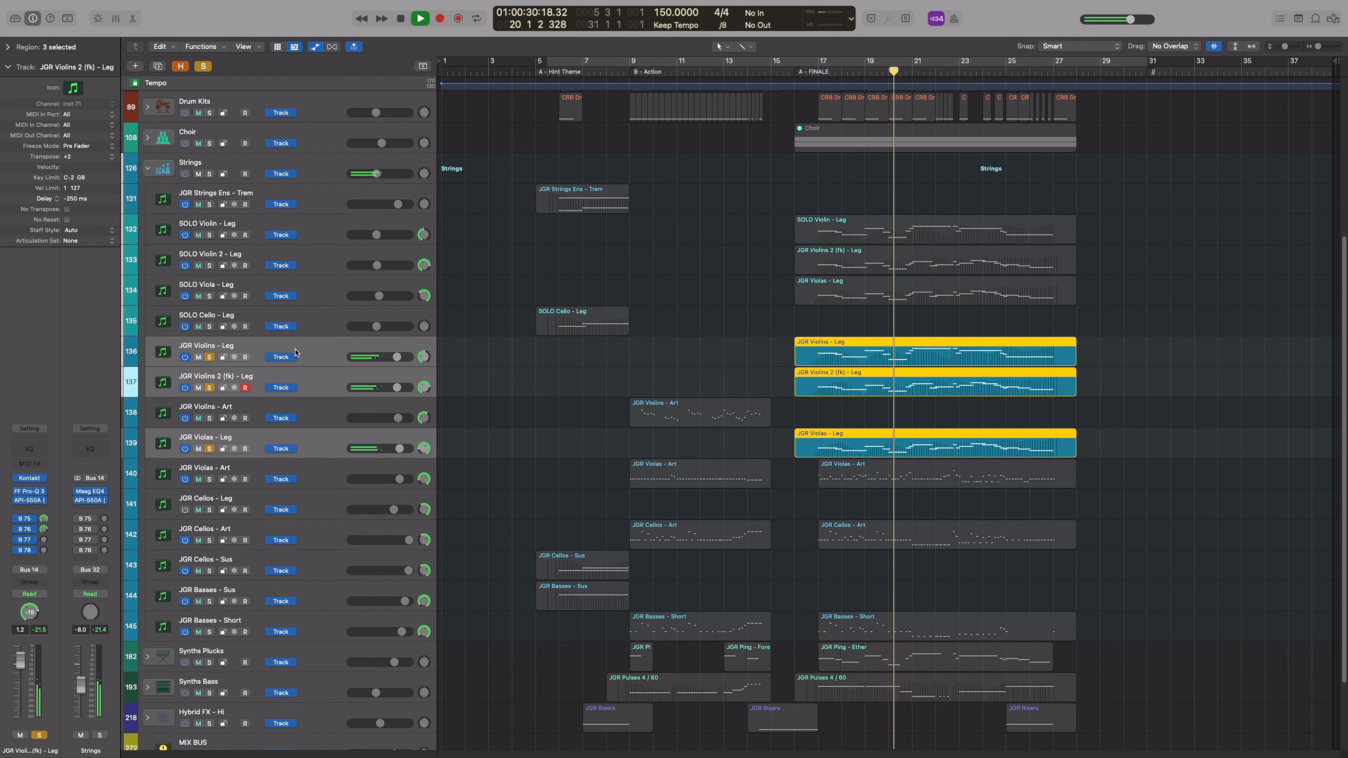
double_click(904, 446)
scroll(1008, 409, "up", 5)
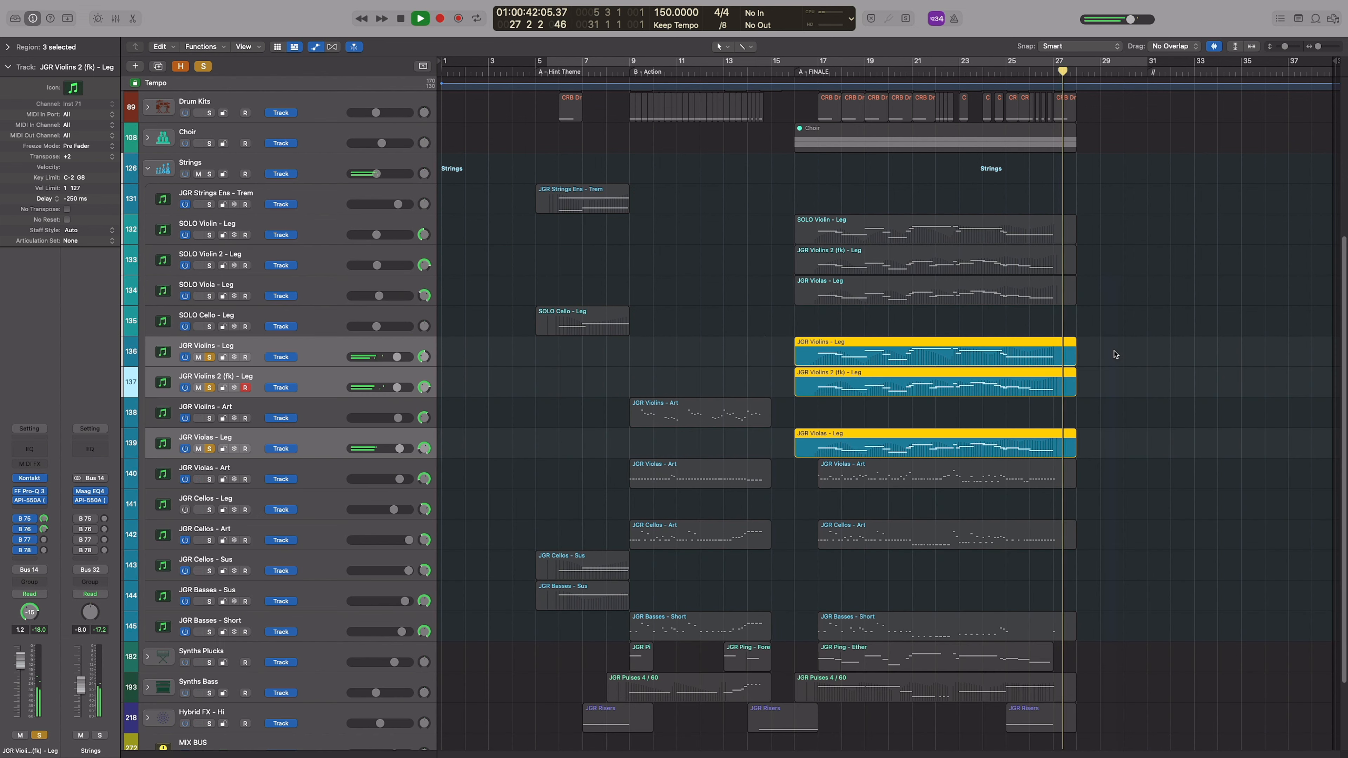
Close the Piano Roll, stop playback and unsolo the legato string tracks
key("e")
key("space")
left_click(210, 359)
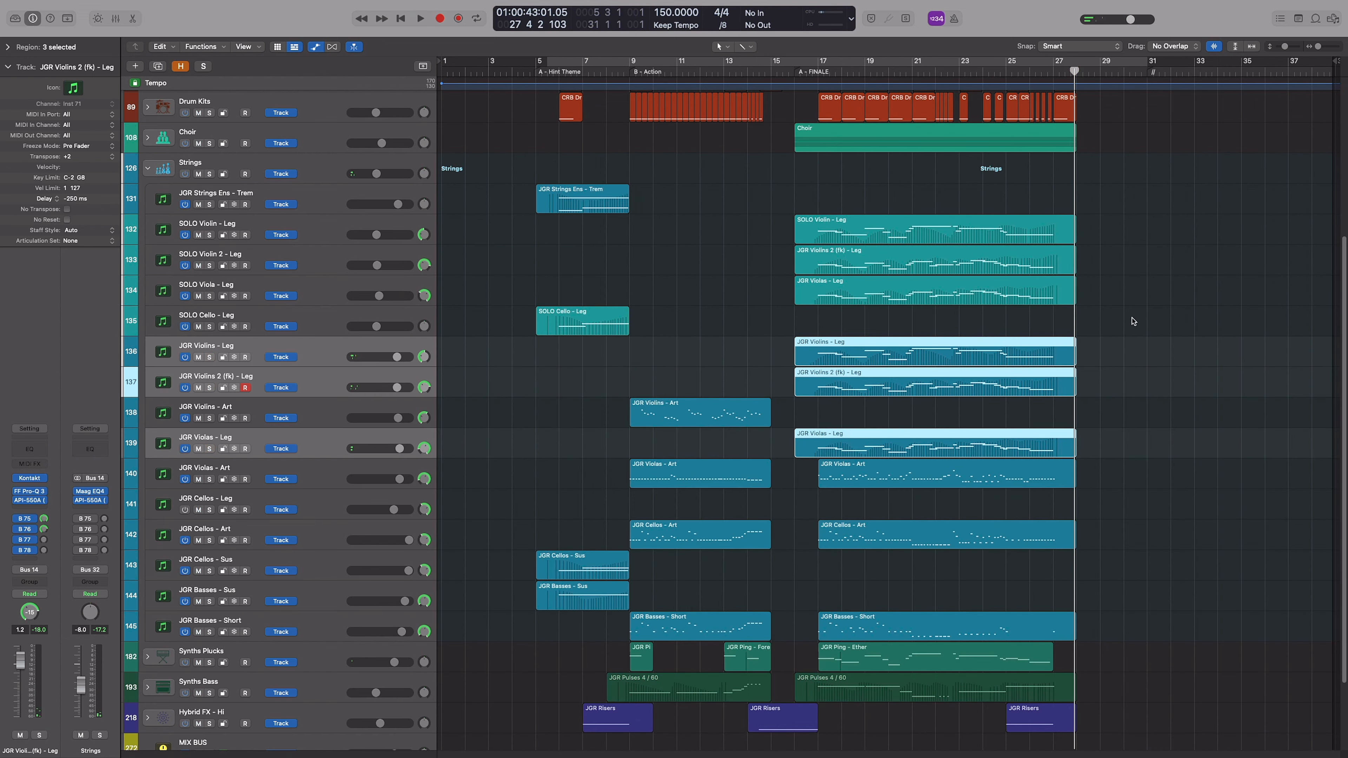
Solo the SOLO Violin, SOLO Violin 2 and SOLO Viola legato tracks and follow their finale notes in the Piano Roll during playback
left_click_drag(1133, 321, 898, 222)
left_click(818, 75)
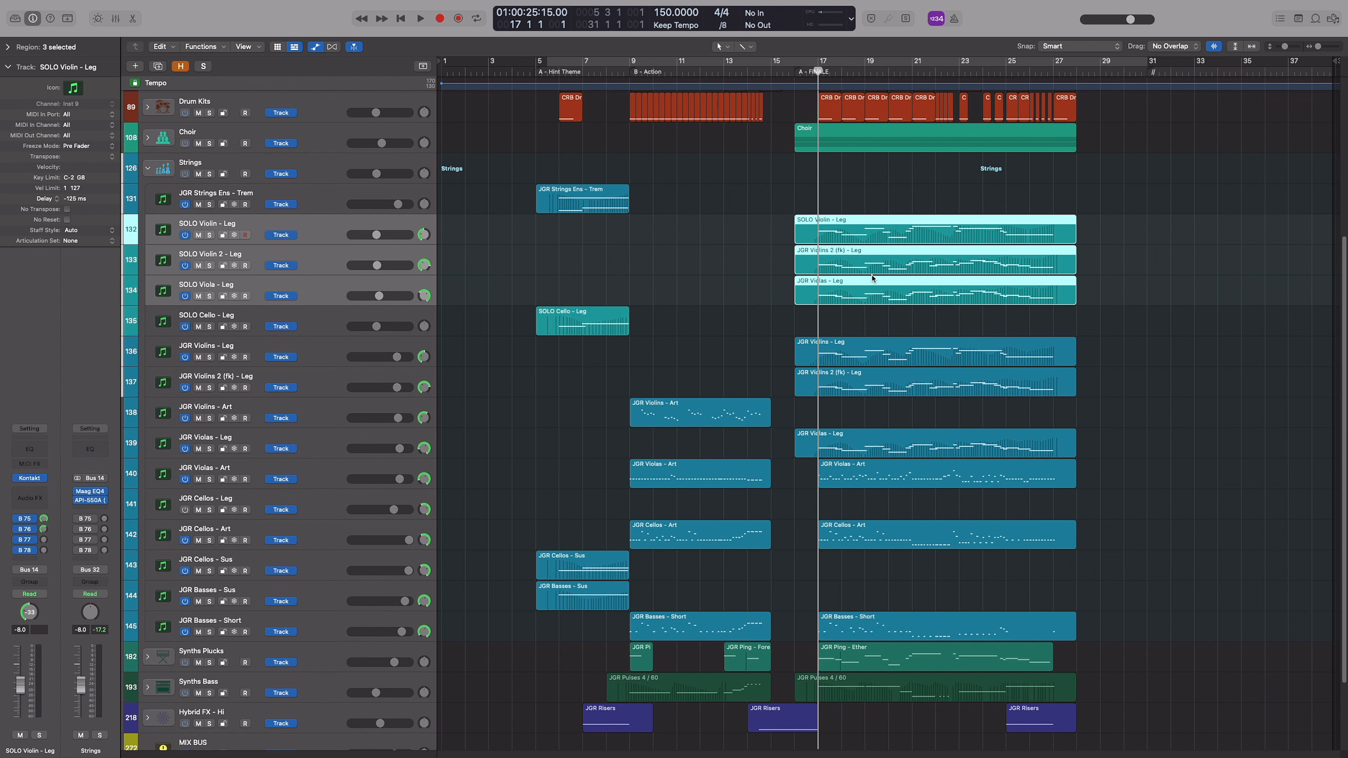
key("s")
key("space")
key("p")
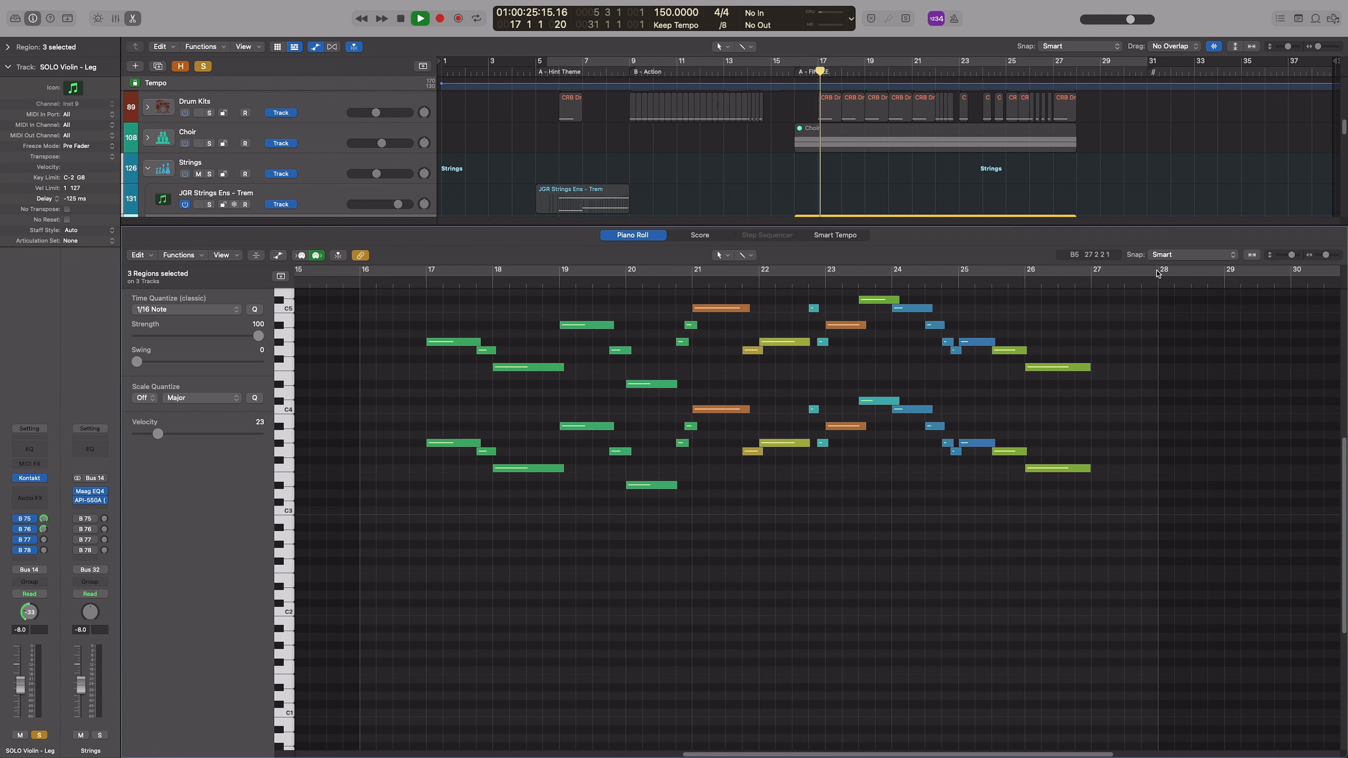
scroll(881, 536, "up", 6)
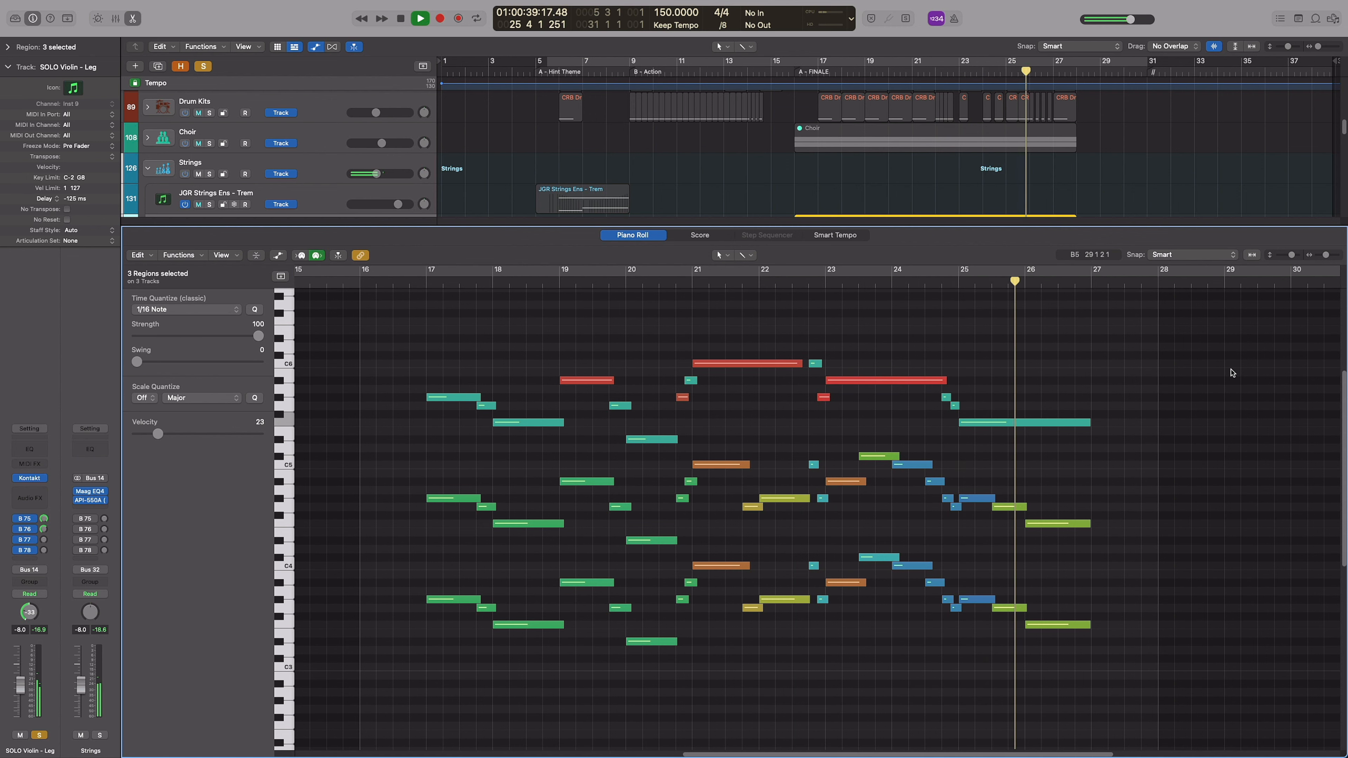
Close the Piano Roll and play all six SOLO and JGR violin and viola legato regions soloed together from the start of the finale
key("p")
left_click_drag(1113, 230, 943, 445)
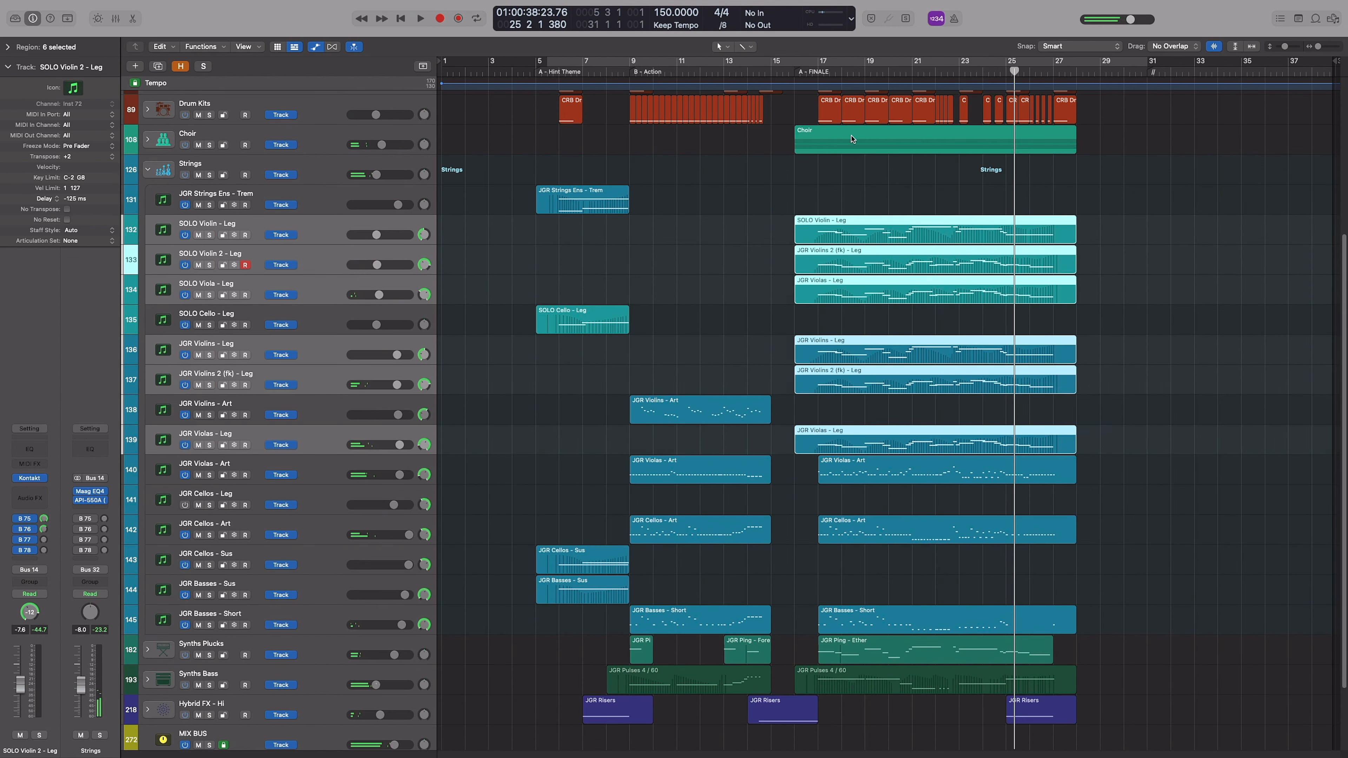
key("s")
left_click(811, 74)
key("space")
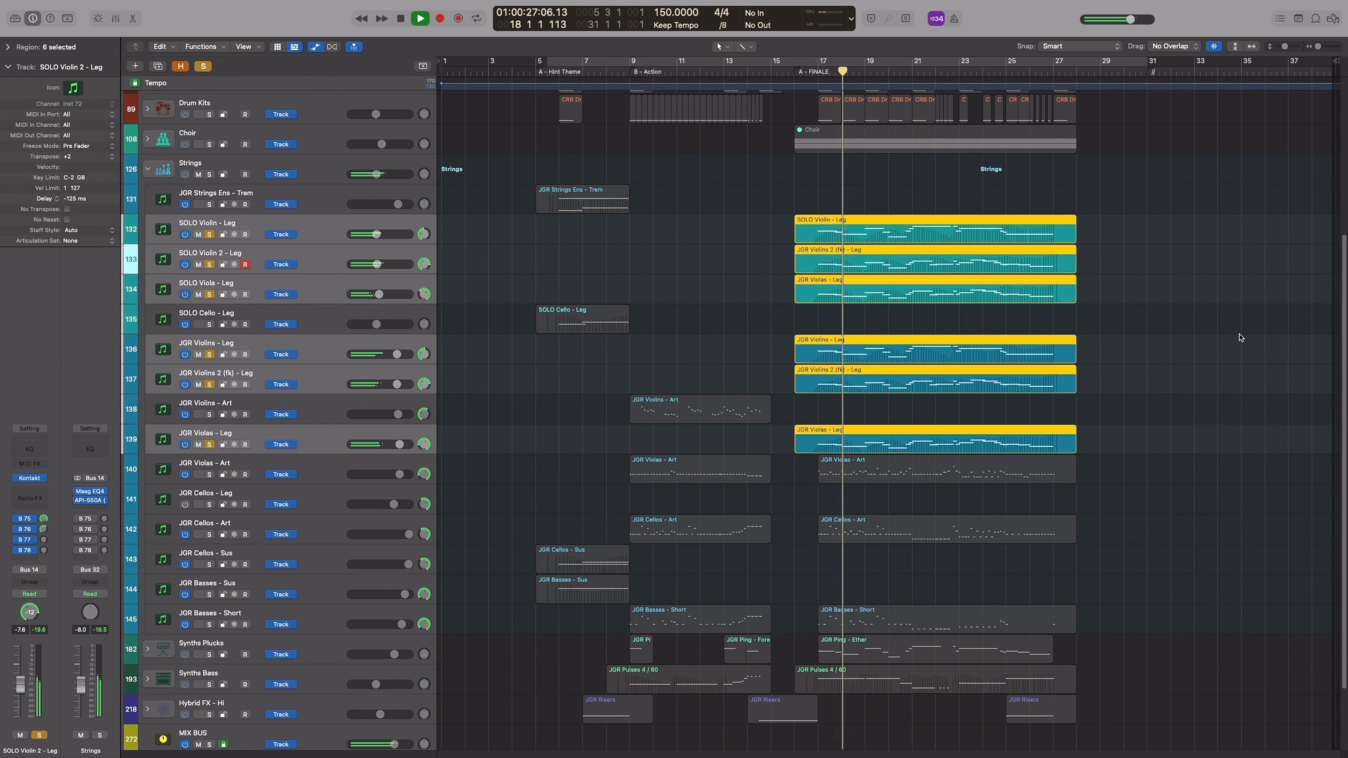
Compare the legato layers during playback by switching the three SOLO string tracks' solo off and on, then select the JGR legato regions
left_click(334, 286)
left_click(319, 232, "shift")
left_click(210, 234)
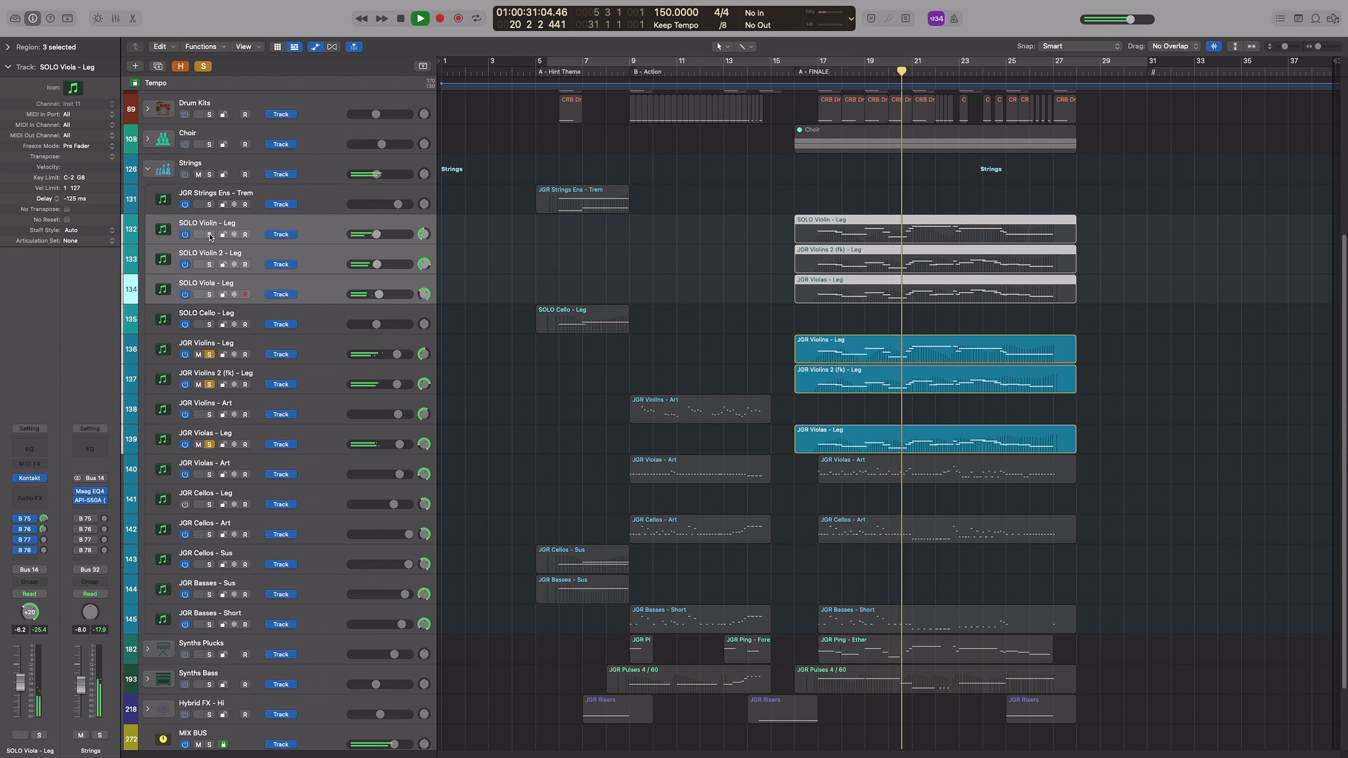
left_click(209, 235)
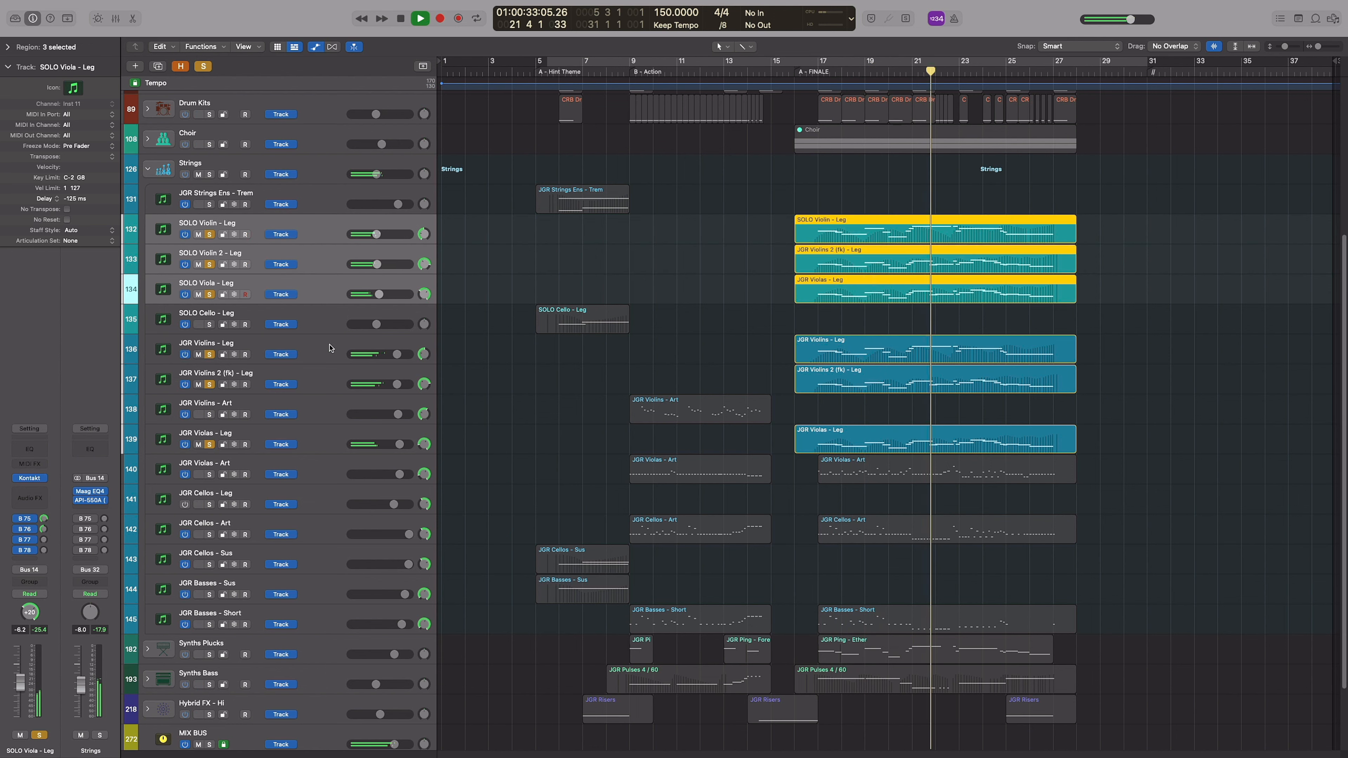
left_click(213, 361)
left_click(223, 391, "super")
left_click(234, 448, "super")
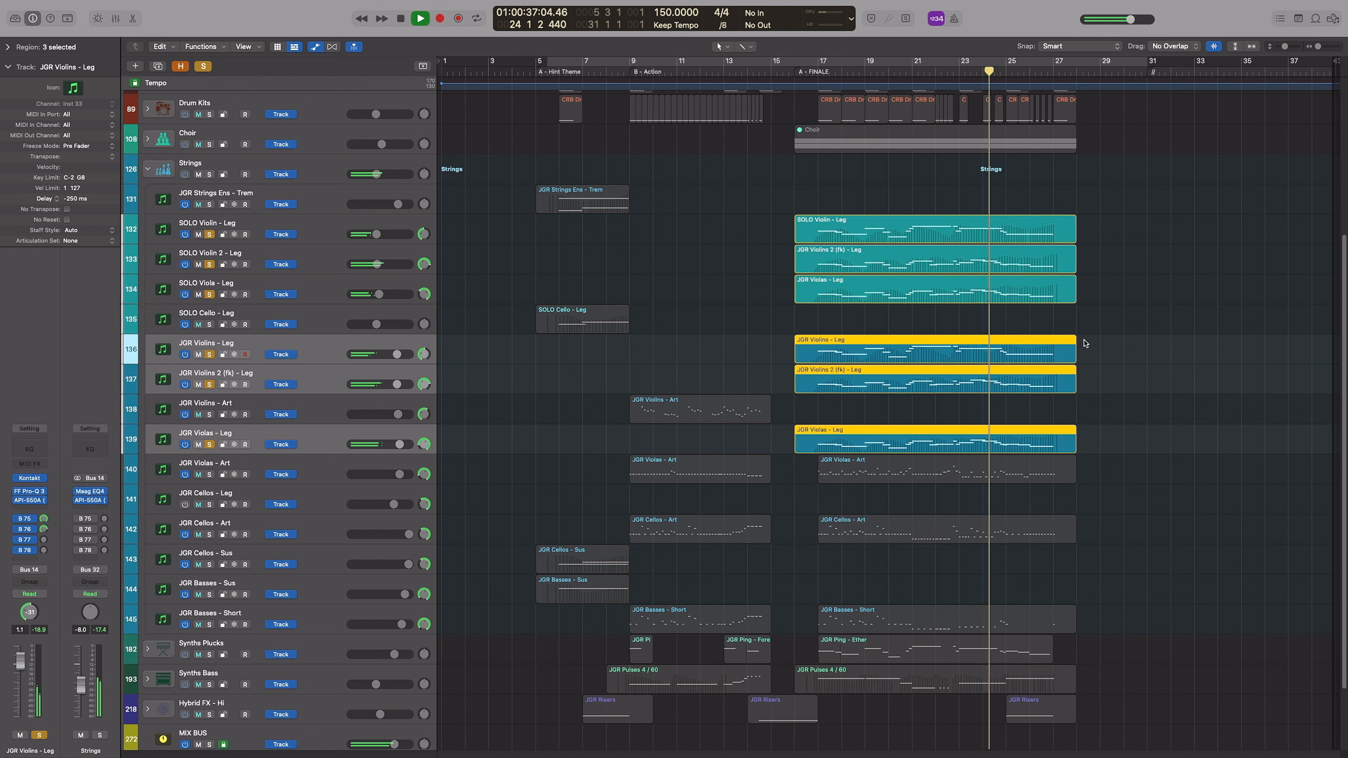
Deselect the regions and unsolo the legato string tracks
left_click(1172, 281)
scroll(746, 334, "up", 3)
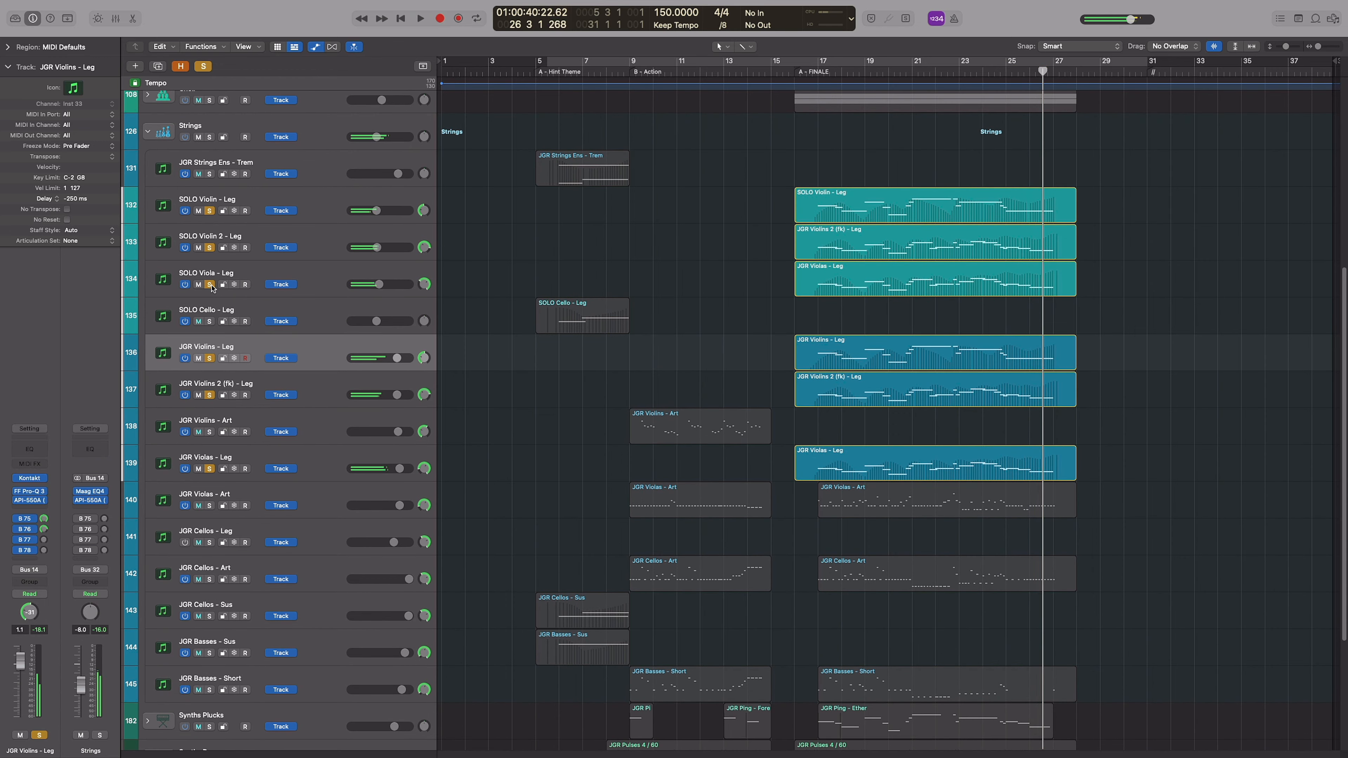
left_click(210, 285)
Solo JGR Violas - Art, JGR Cellos - Art and JGR Basses - Short, follow their finale notes in the Piano Roll, then close it
scroll(1120, 549, "down", 3)
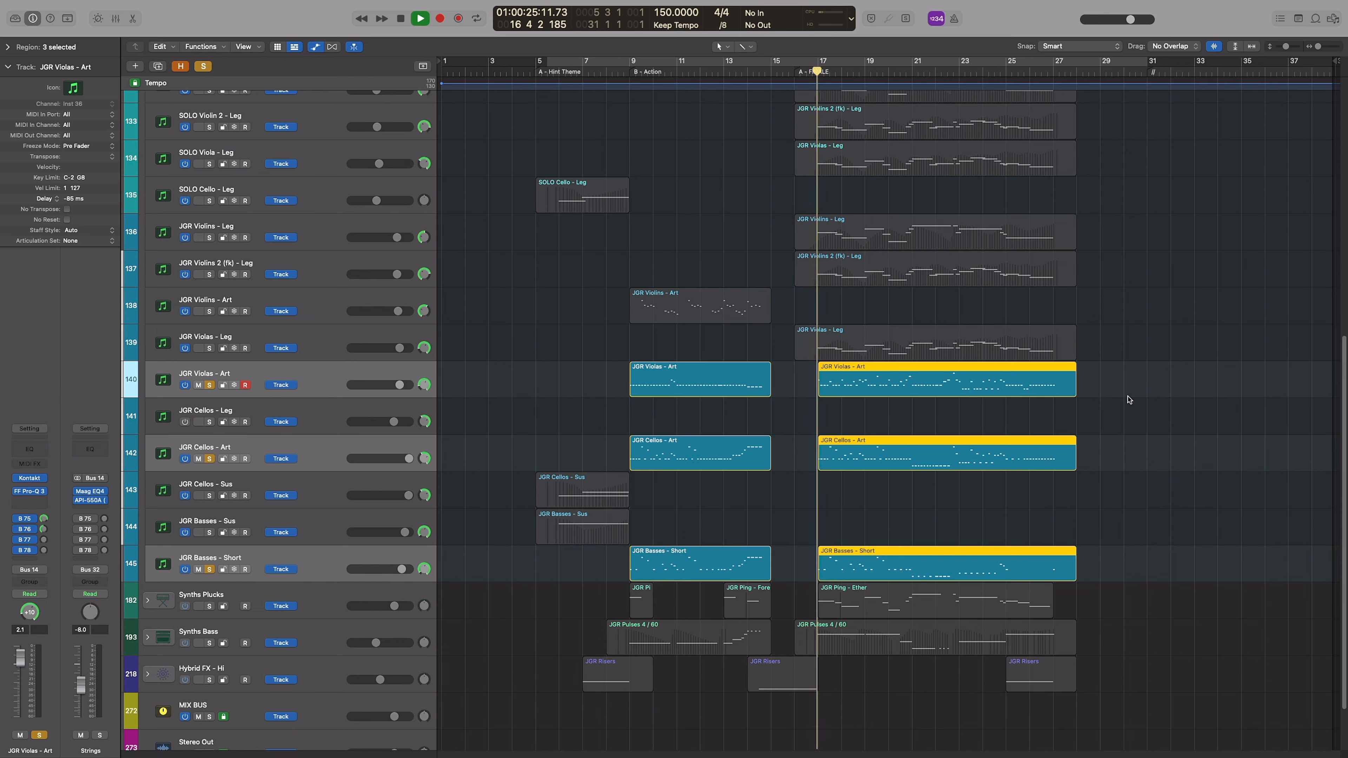
key("e")
key("super+Left")
scroll(956, 461, "right", 2)
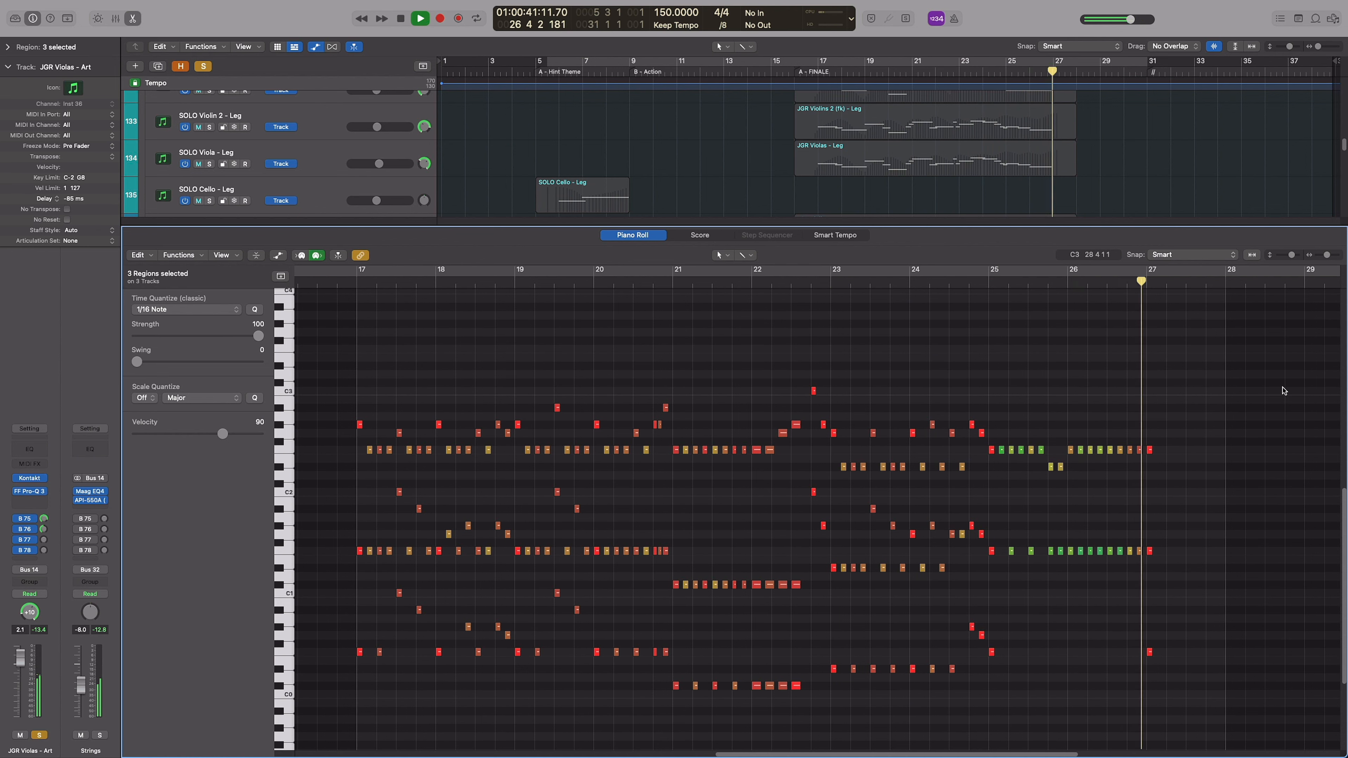
key("p")
key("space")
Play the JGR Violas - Art finale region alone, examine its notes in the Piano Roll, then stop playback
left_click(1173, 419)
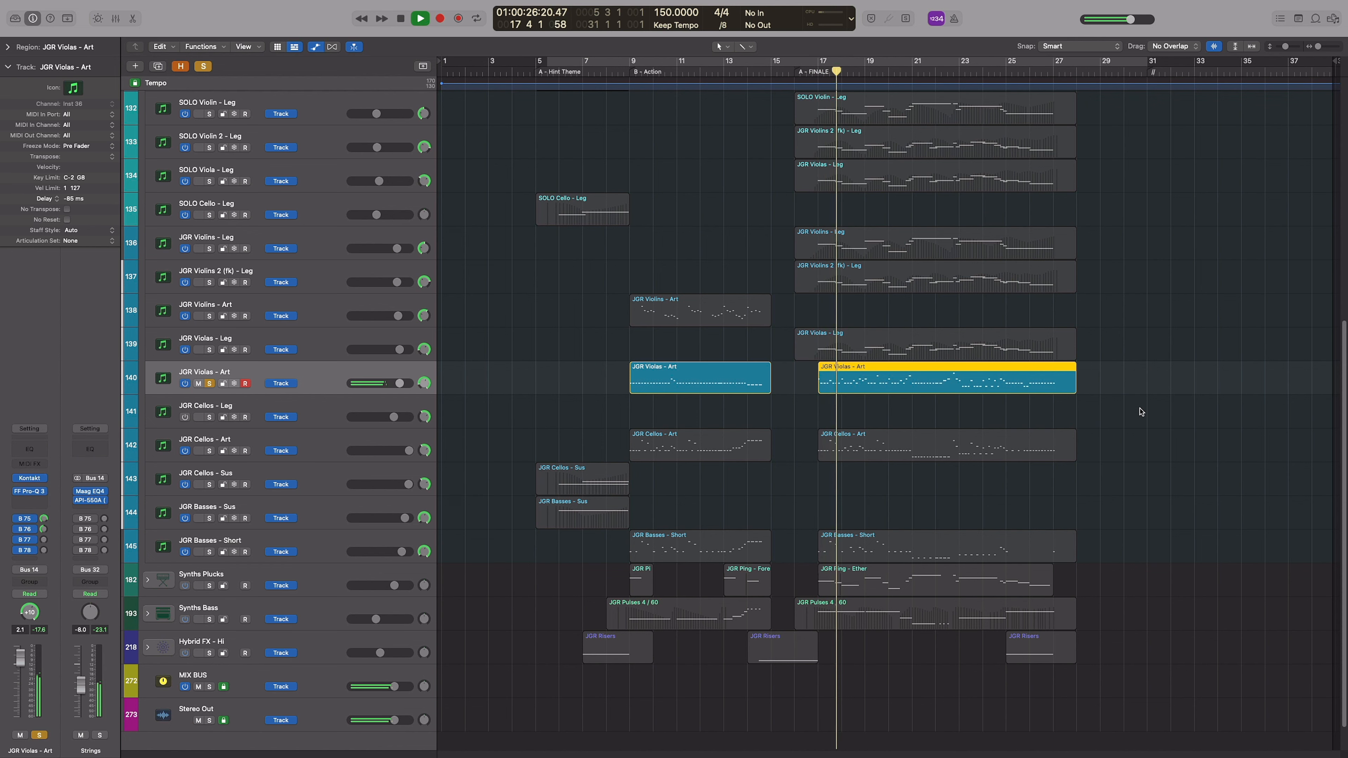
key("p")
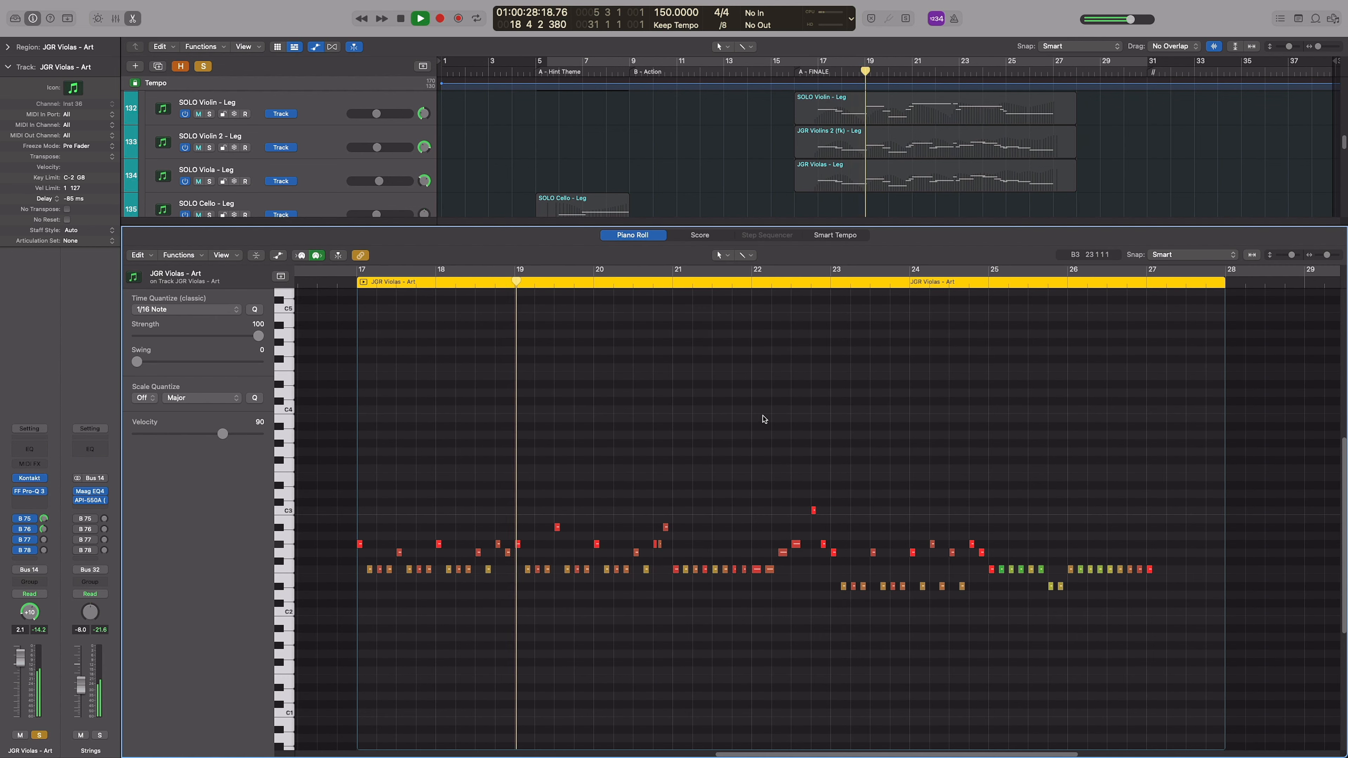
scroll(765, 419, "up", 2)
scroll(756, 419, "left", 1)
scroll(756, 419, "right", 1)
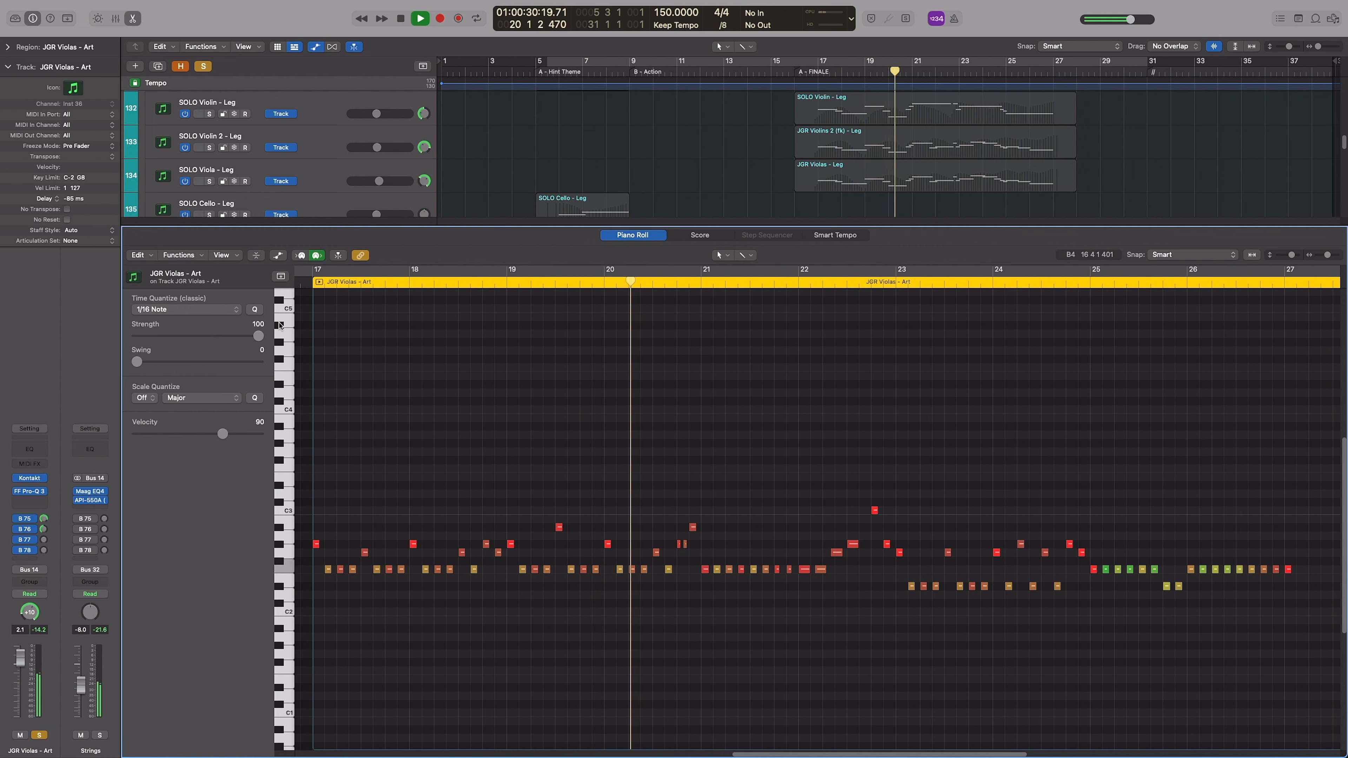
key("space")
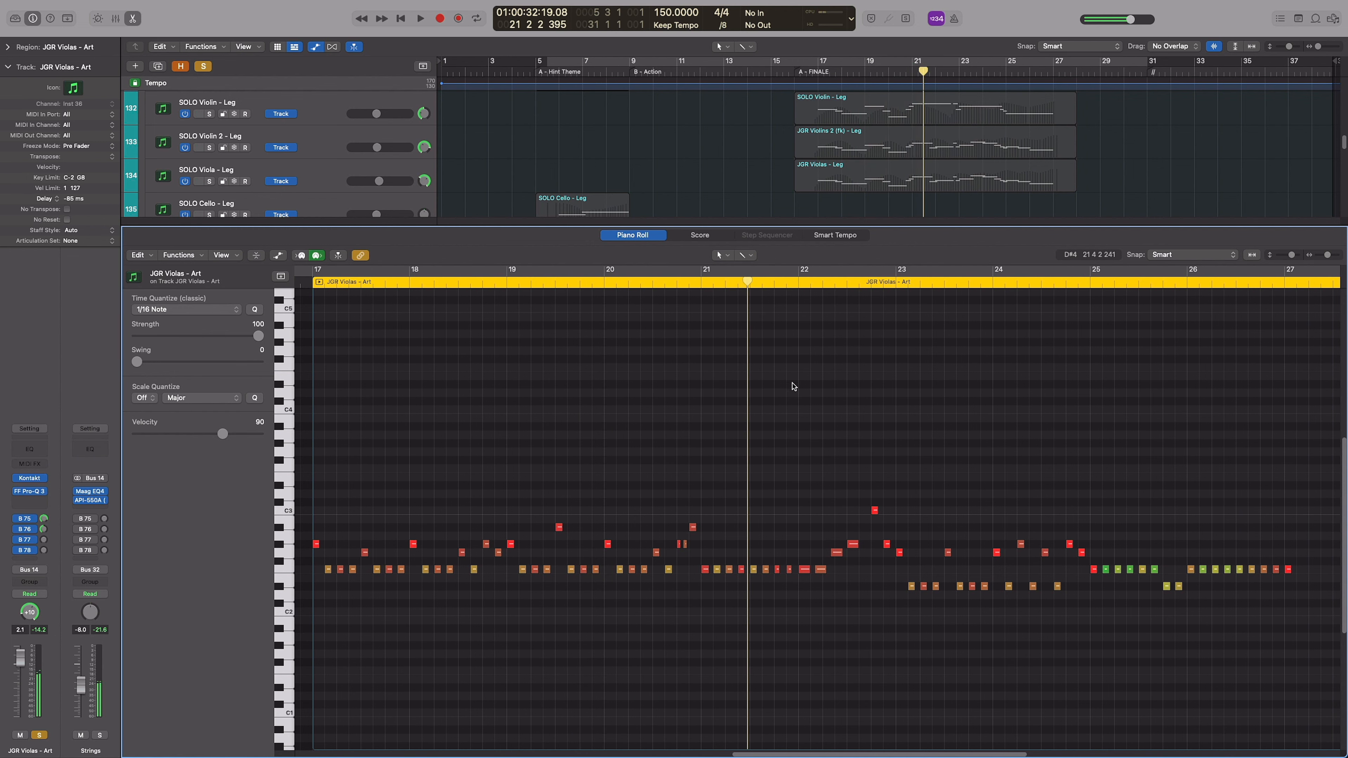
Play the JGR Cellos - Art and JGR Basses - Short regions together, examine their notes in the Piano Roll, then close it
key("p")
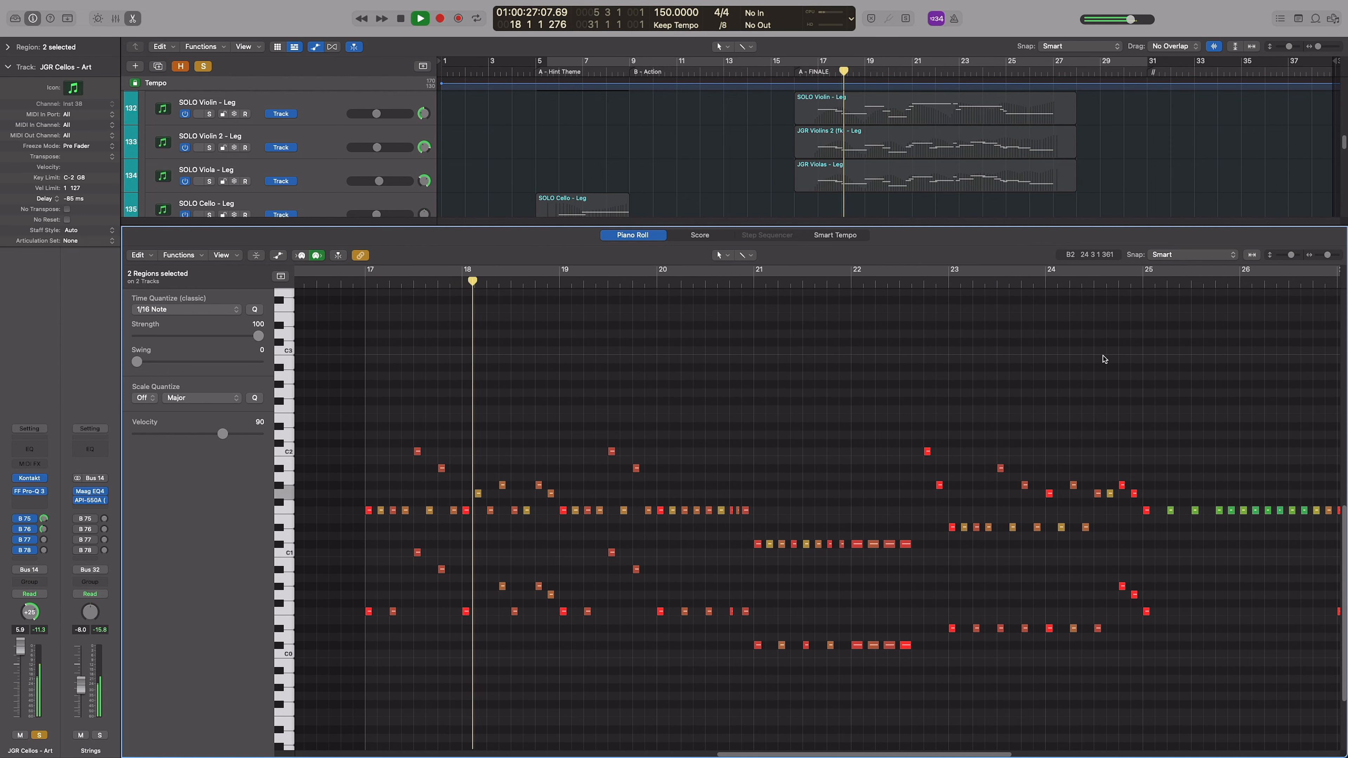
key("space")
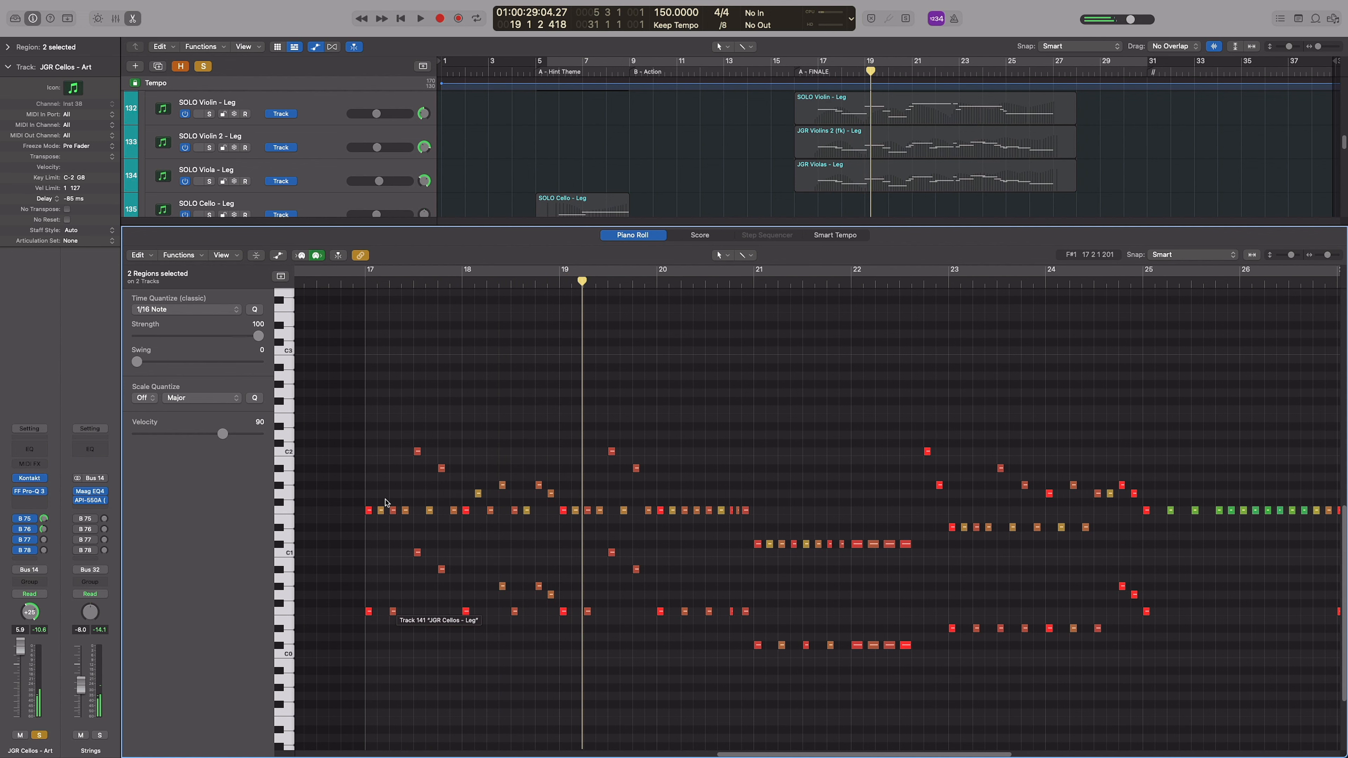
key("e")
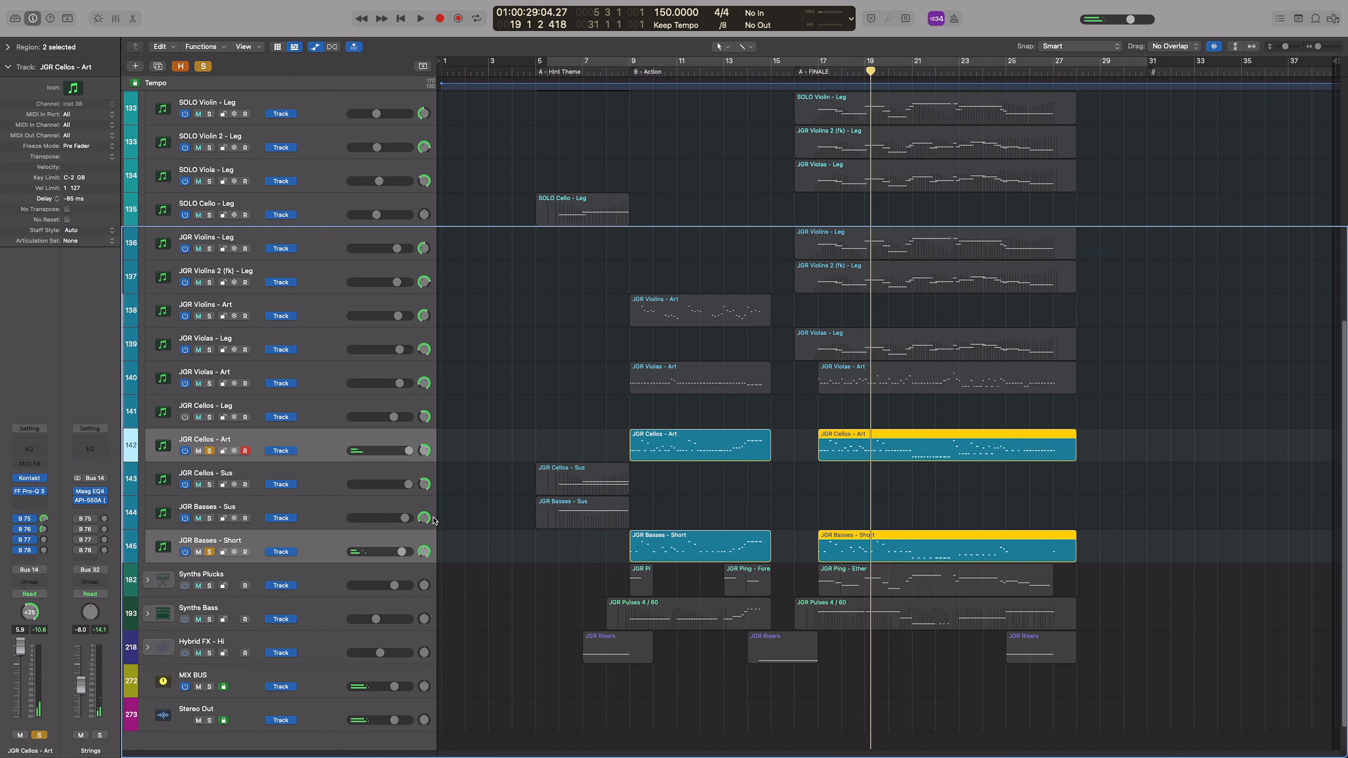
Play JGR Basses - Short alone and follow its notes from bar 17 in the Piano Roll
left_click(210, 553)
key("e")
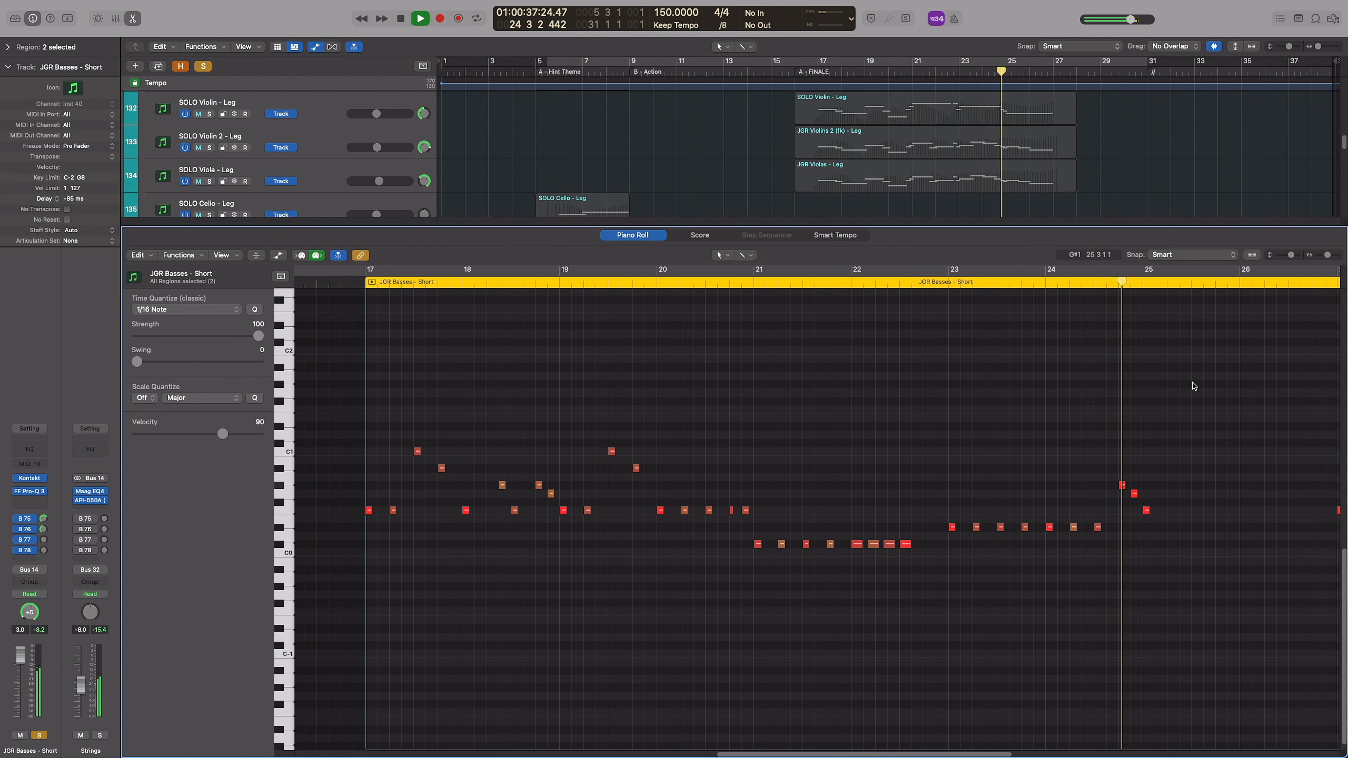
key("e")
Play the JGR Cellos - Art finale region alone and follow its notes across bars 17 to 27 in the Piano Roll
double_click(902, 544)
key("space")
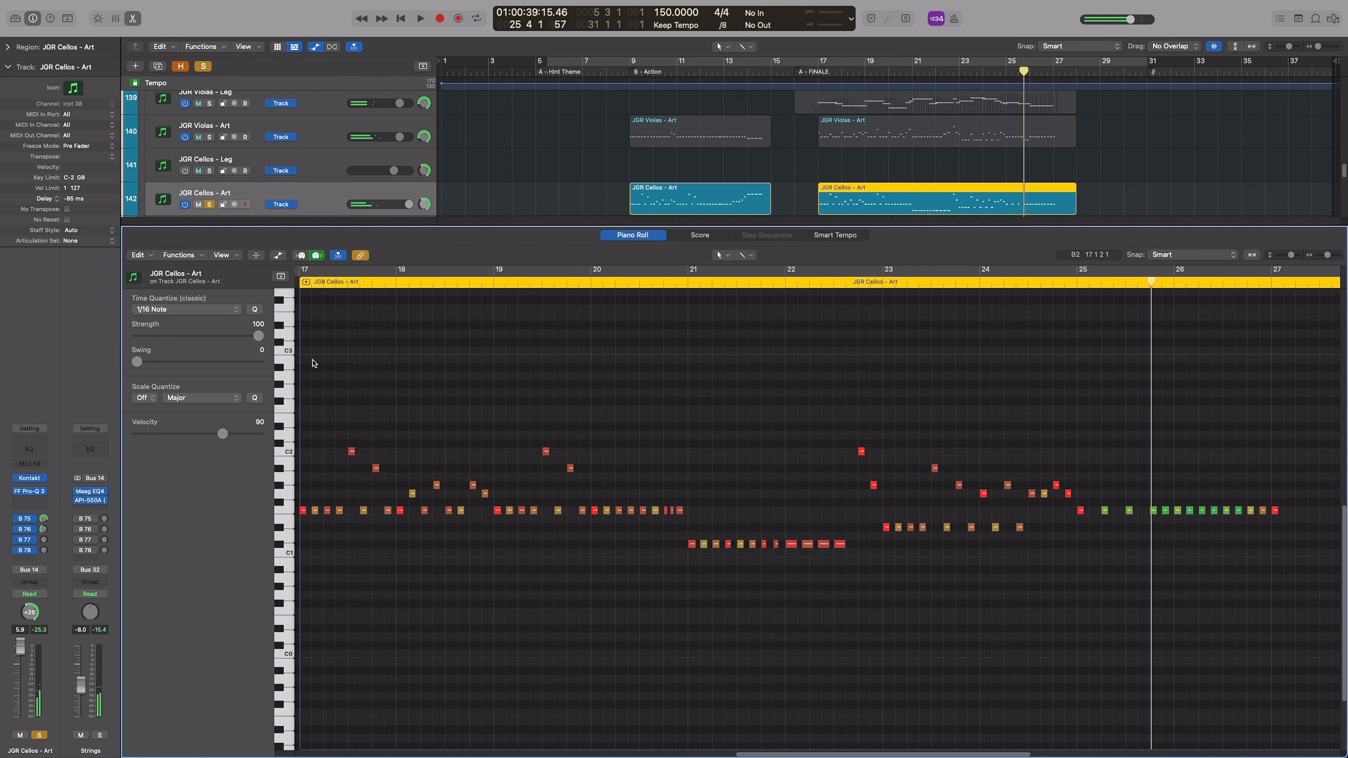
key("space")
key("super+Left")
key("super+Left")
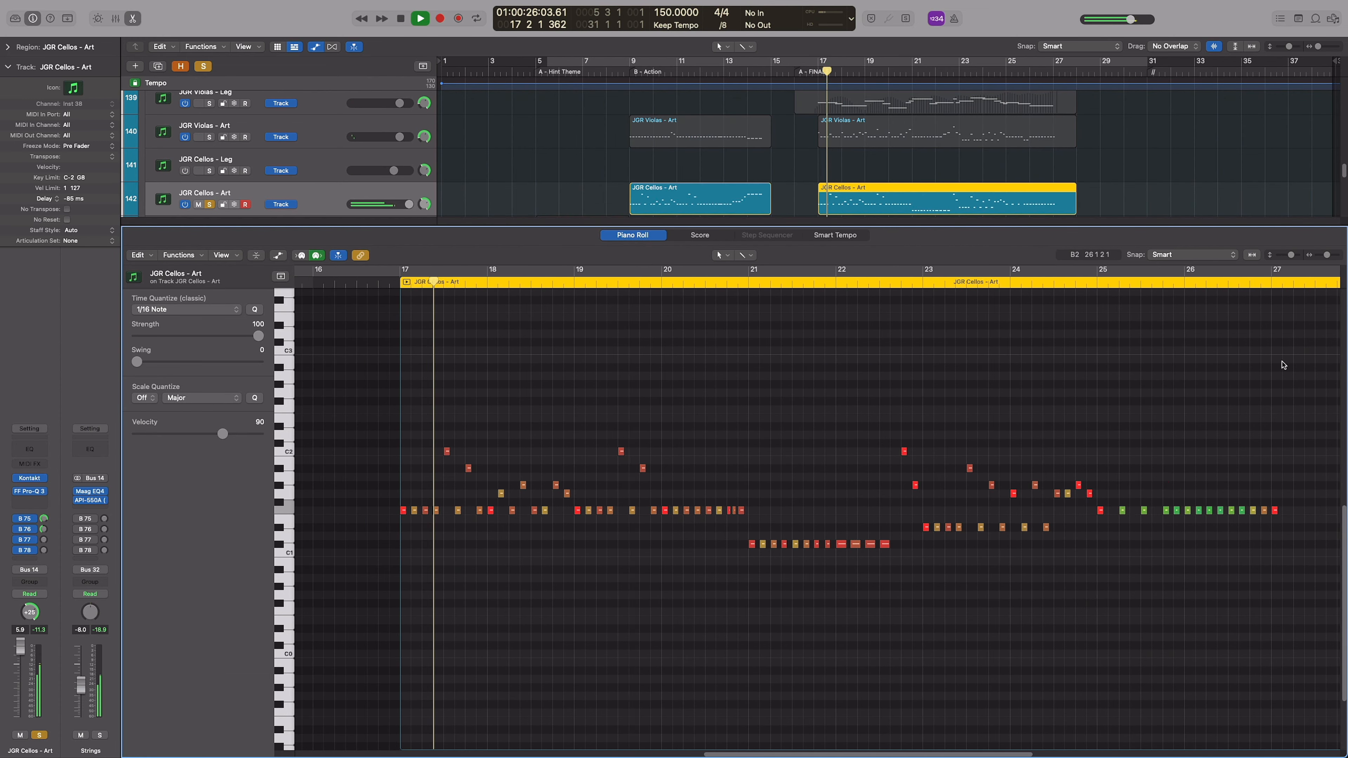
scroll(1272, 384, "right", 1)
key("super+Right")
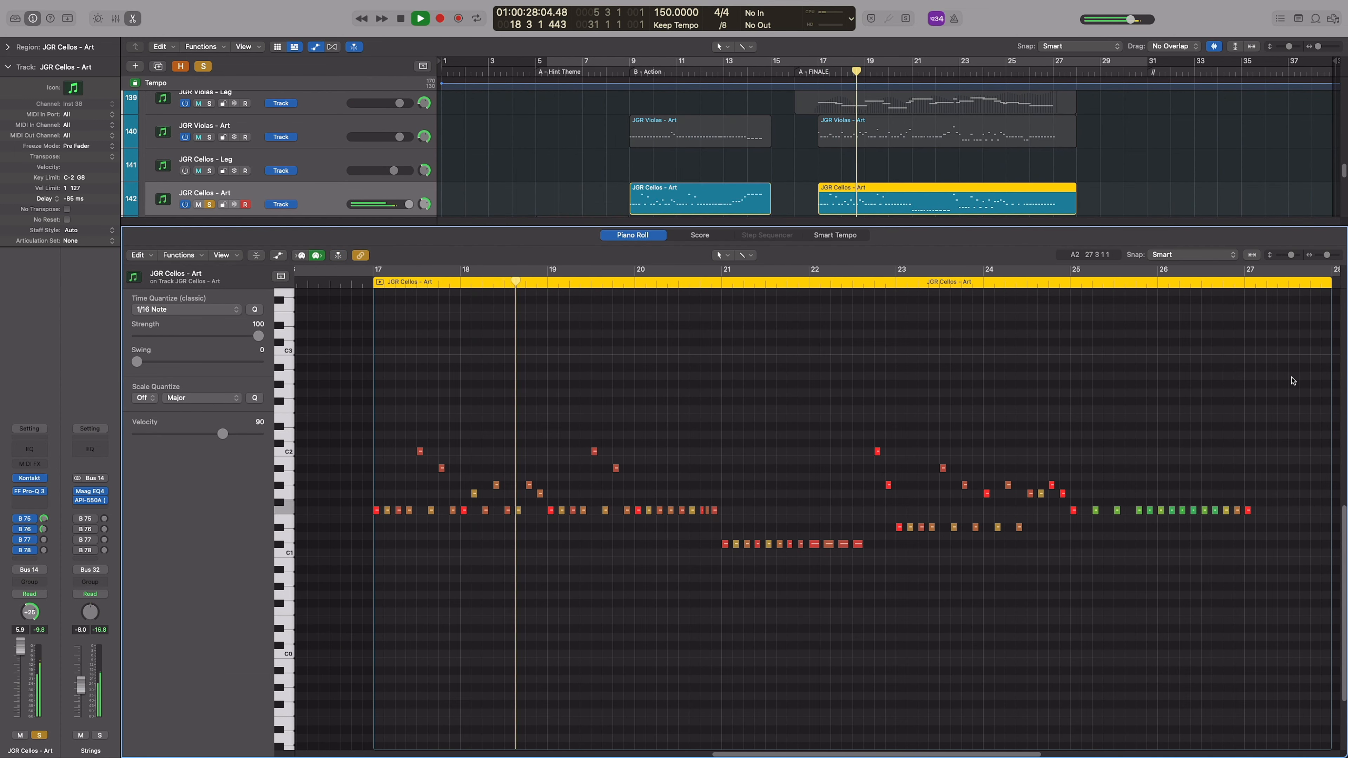
scroll(1276, 379, "right", 1)
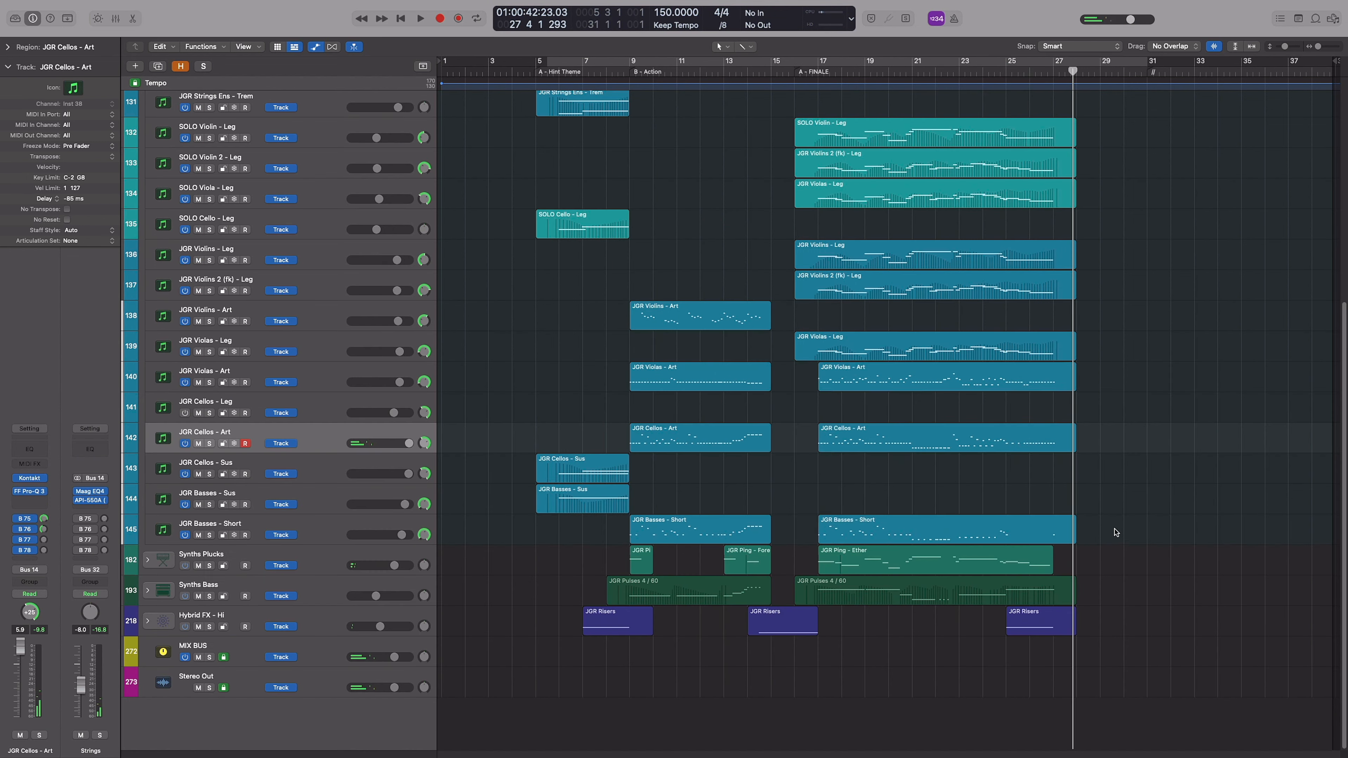
Select all nine legato, Art and Short string regions in the finale and solo their tracks
left_click_drag(1115, 529, 924, 139)
scroll(924, 139, "up", 3)
key("s")
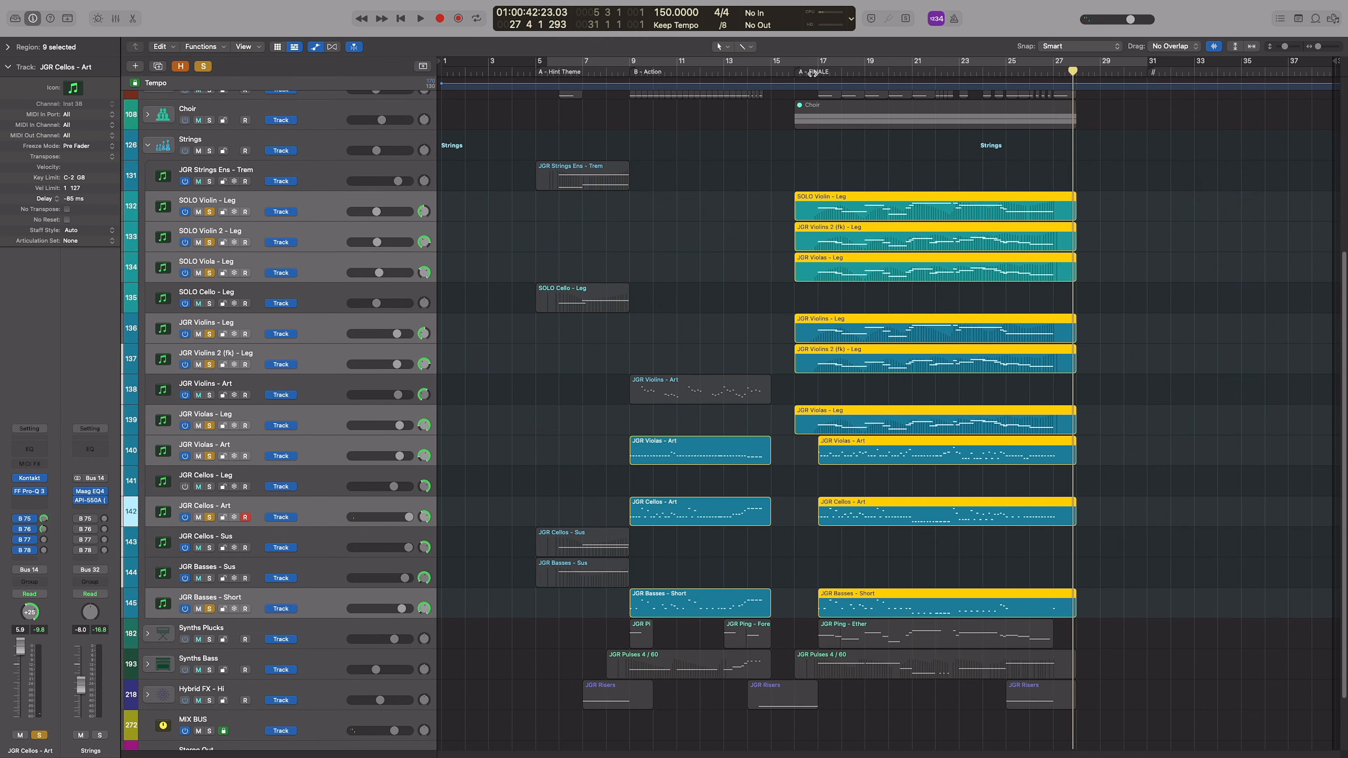
Follow the combined notes and Modulation automation of the nine string regions in the Piano Roll during playback
key("p")
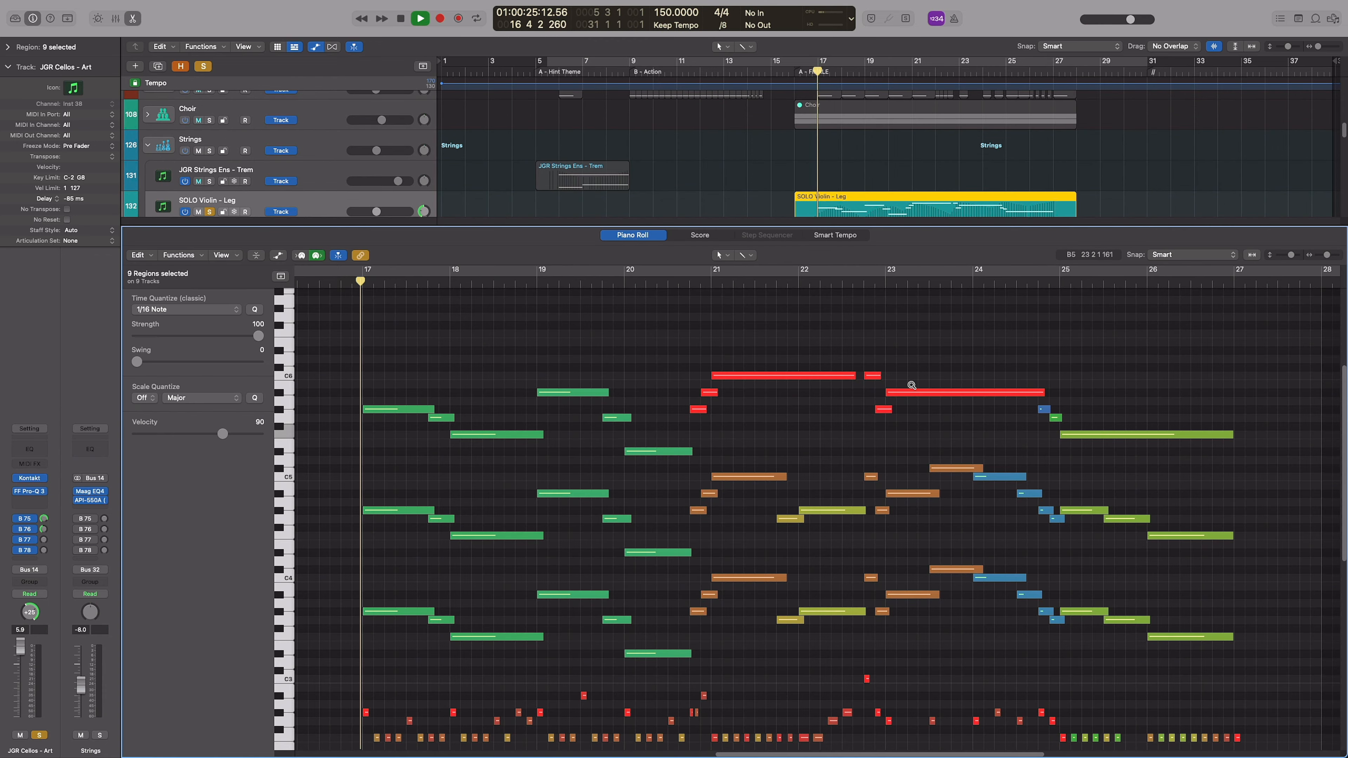
scroll(912, 386, "down", 3)
scroll(993, 434, "down", 1)
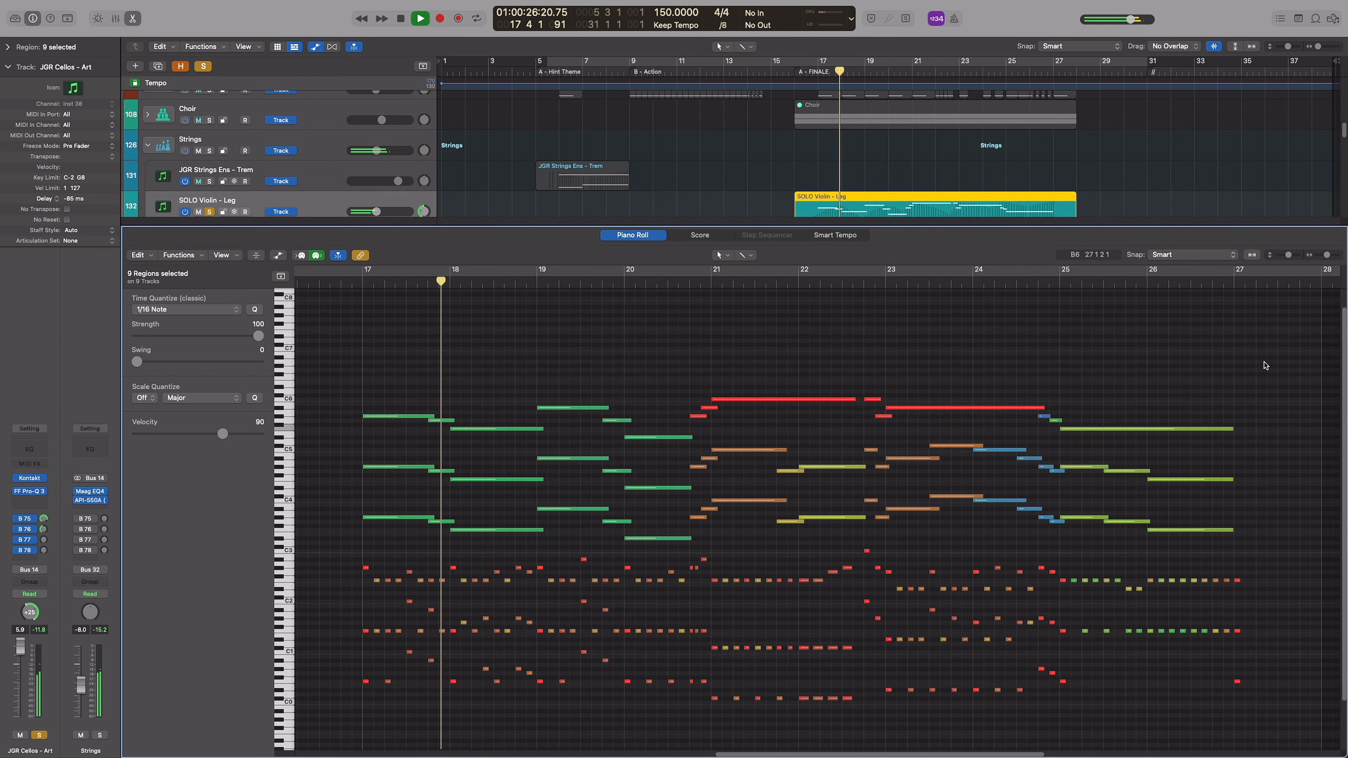
scroll(1266, 360, "down", 1)
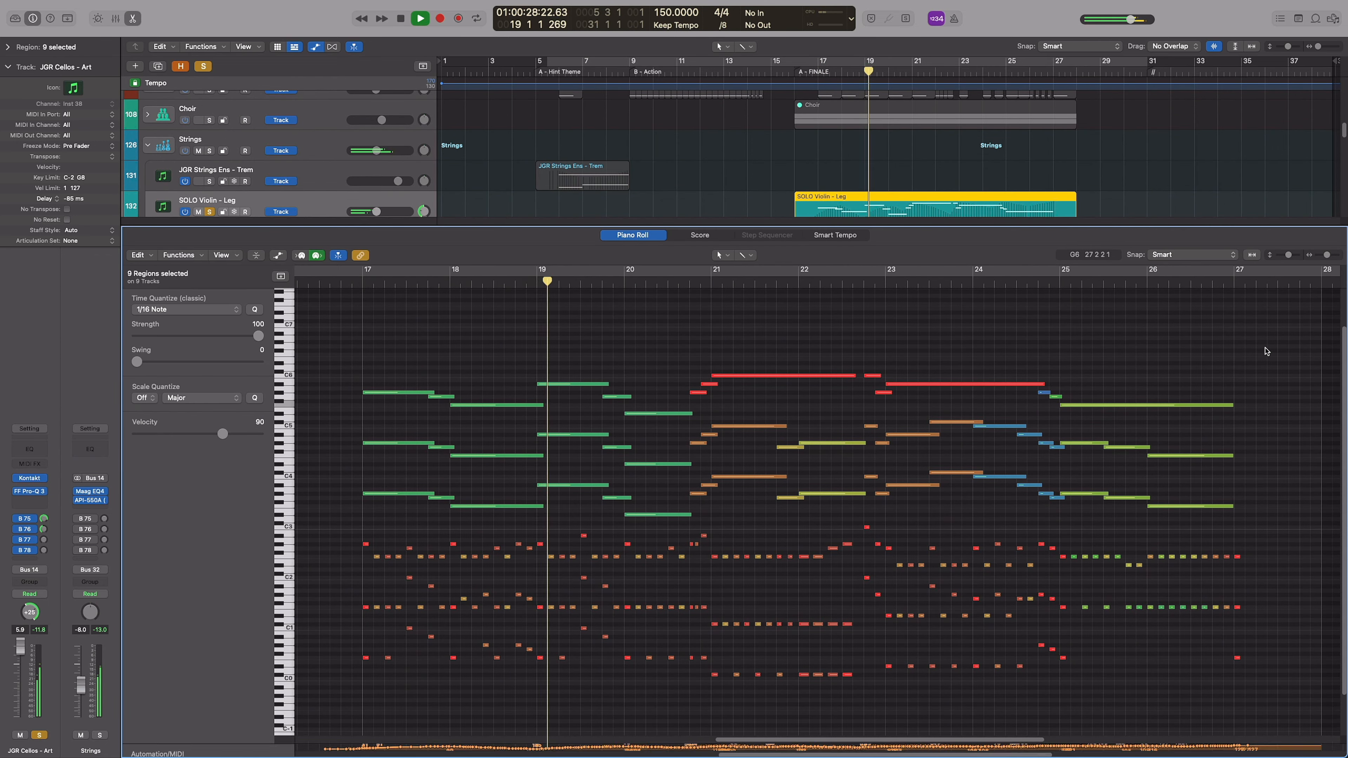
key("a")
scroll(1266, 348, "down", 2)
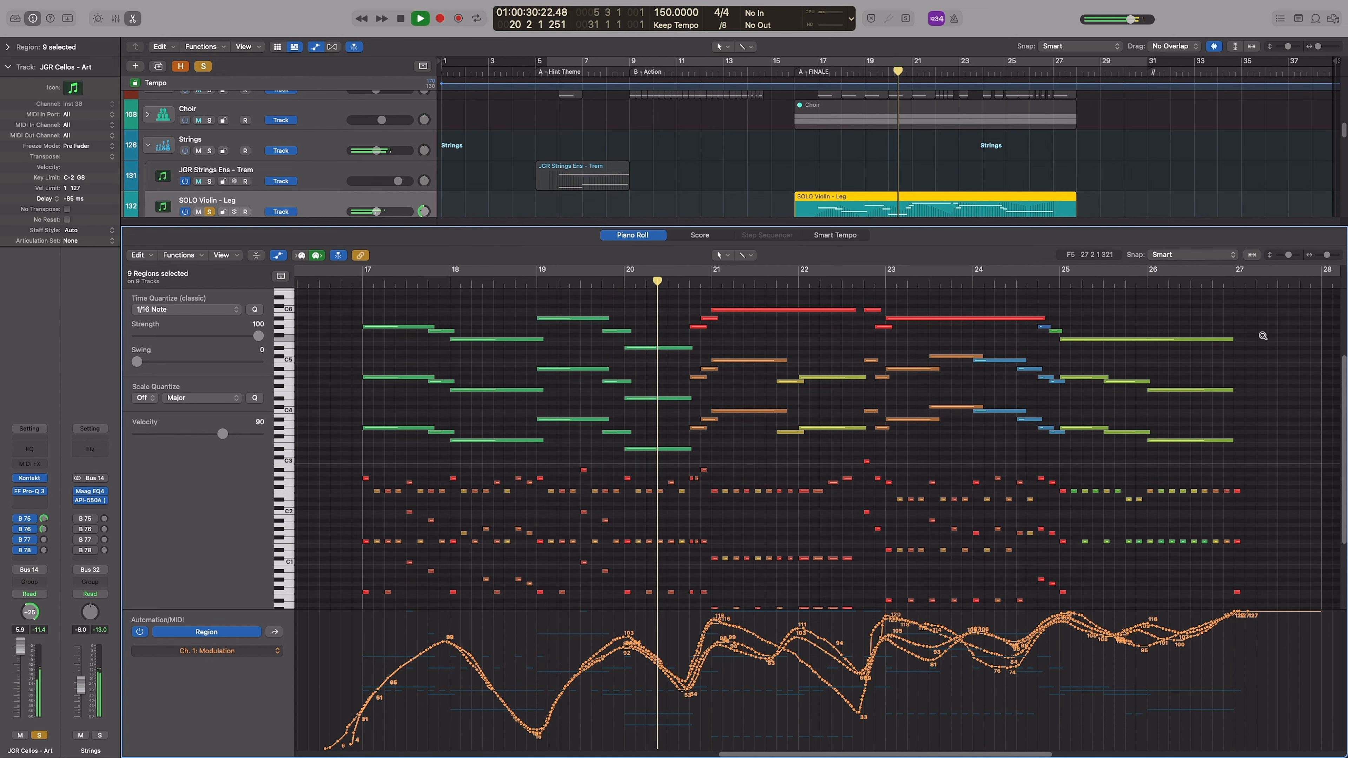
scroll(1253, 359, "down", 2)
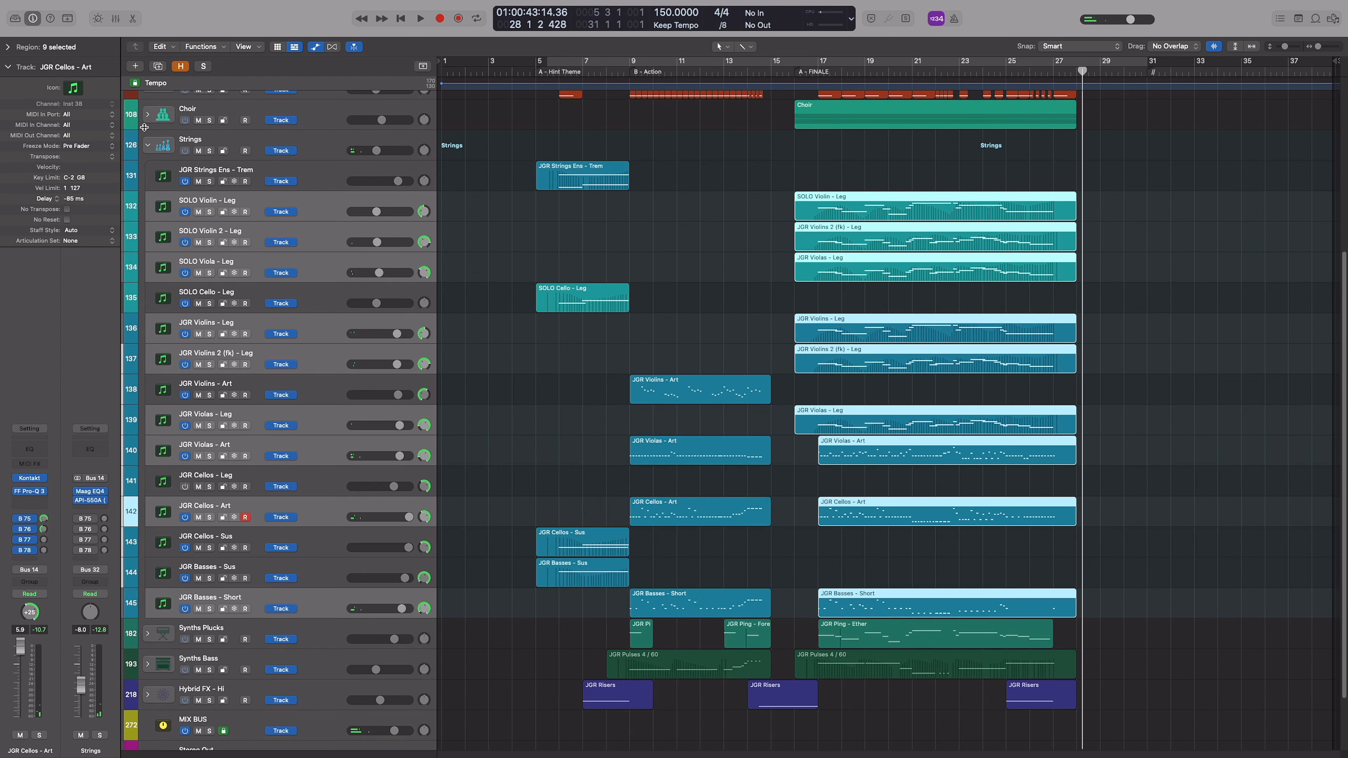
Collapse the Strings track stack, then expand the Brass stack and solo it
left_click(147, 145)
left_click(1199, 336)
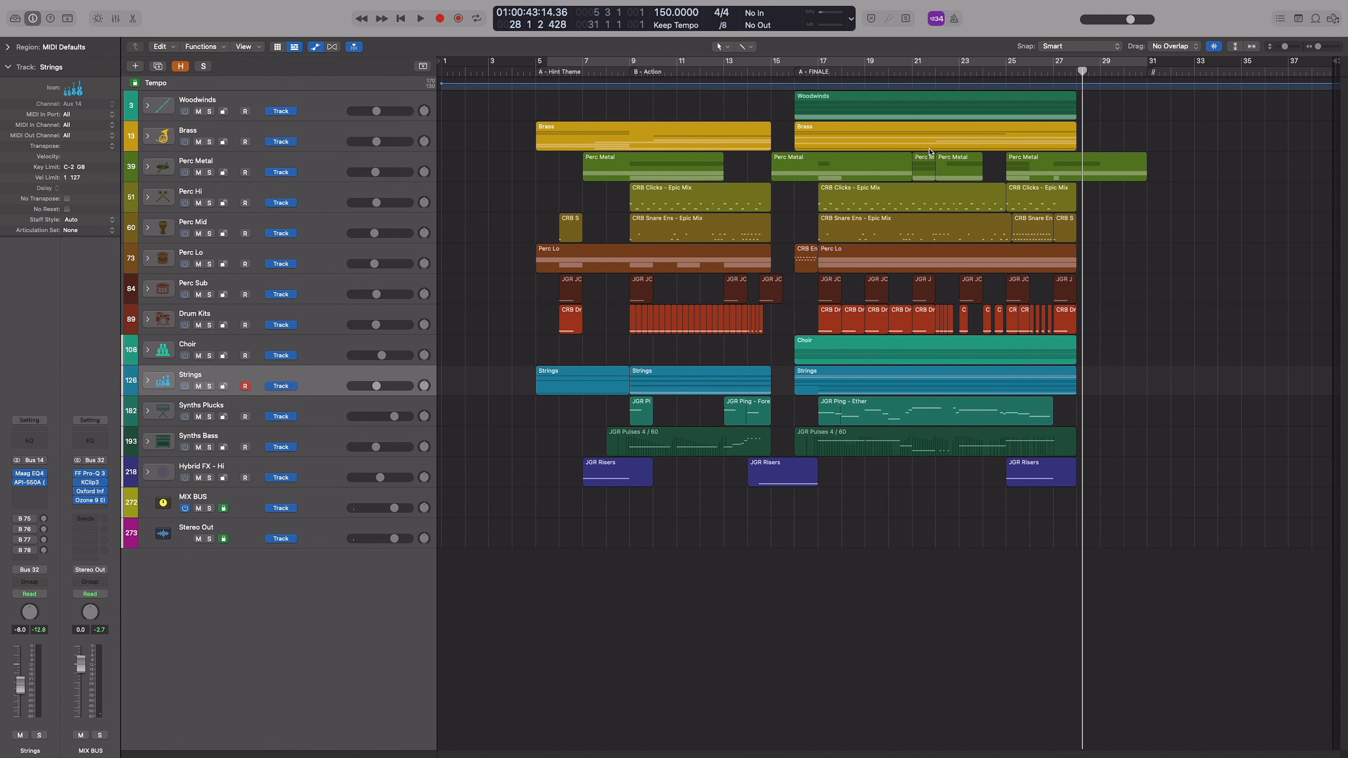
left_click(148, 138)
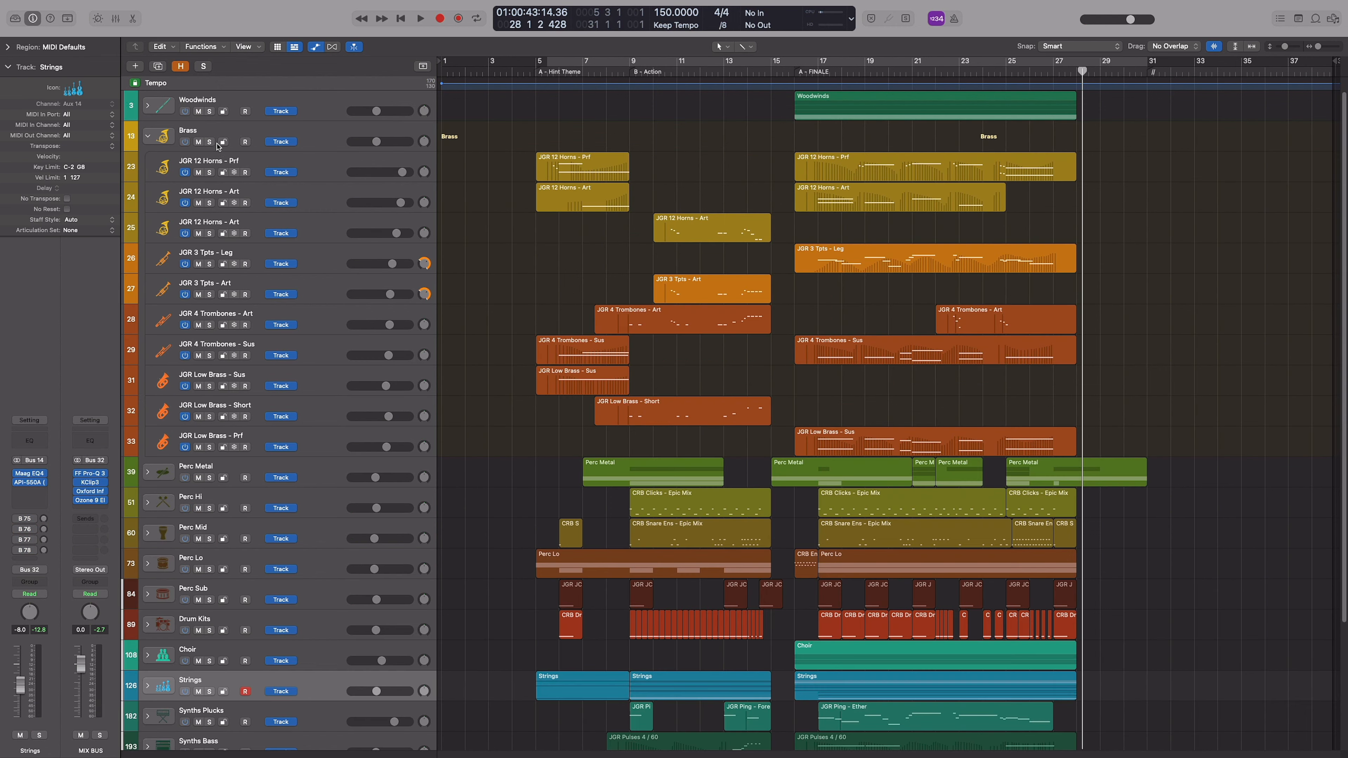
left_click(210, 142)
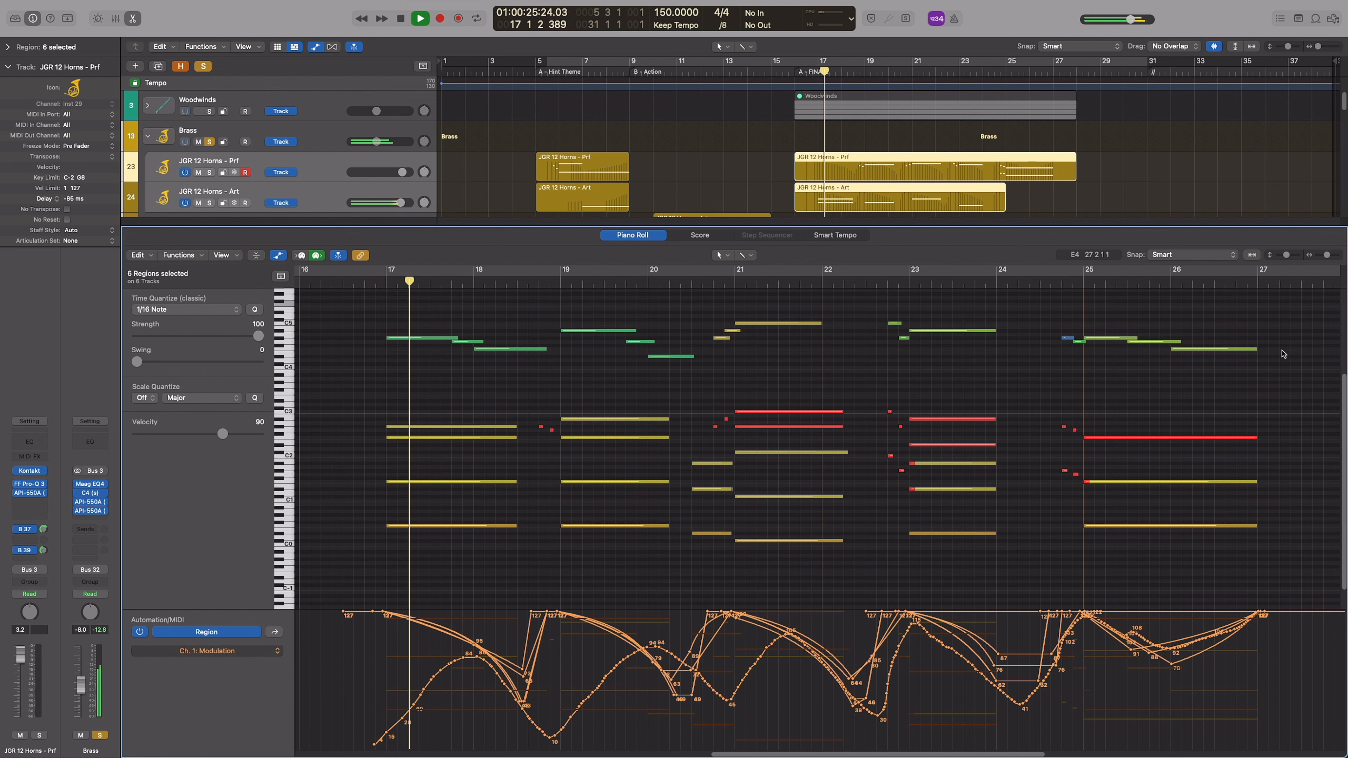
Examine the six finale brass regions' notes and Modulation curves in the Piano Roll during playback, then close it and unsolo Brass
left_click_drag(234, 610, 233, 616)
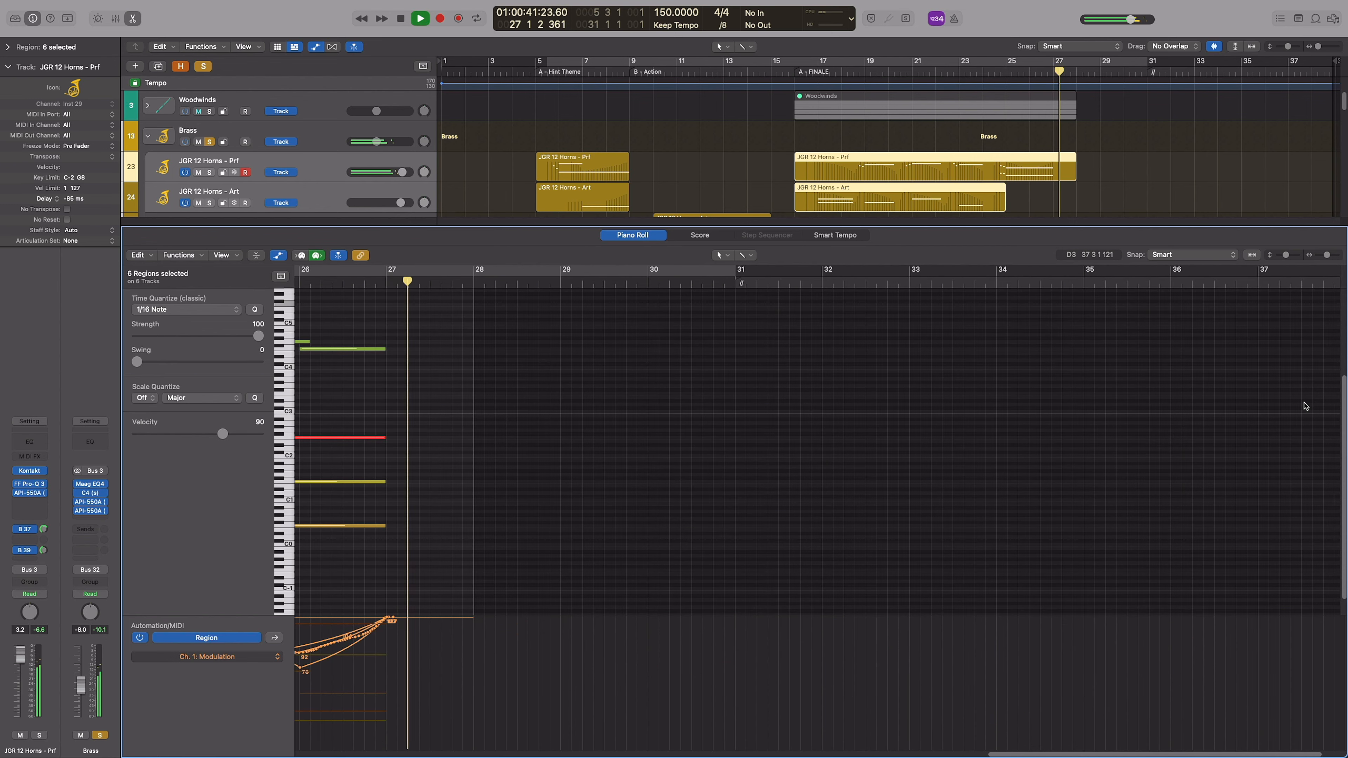
key("space")
key("e")
left_click(210, 142)
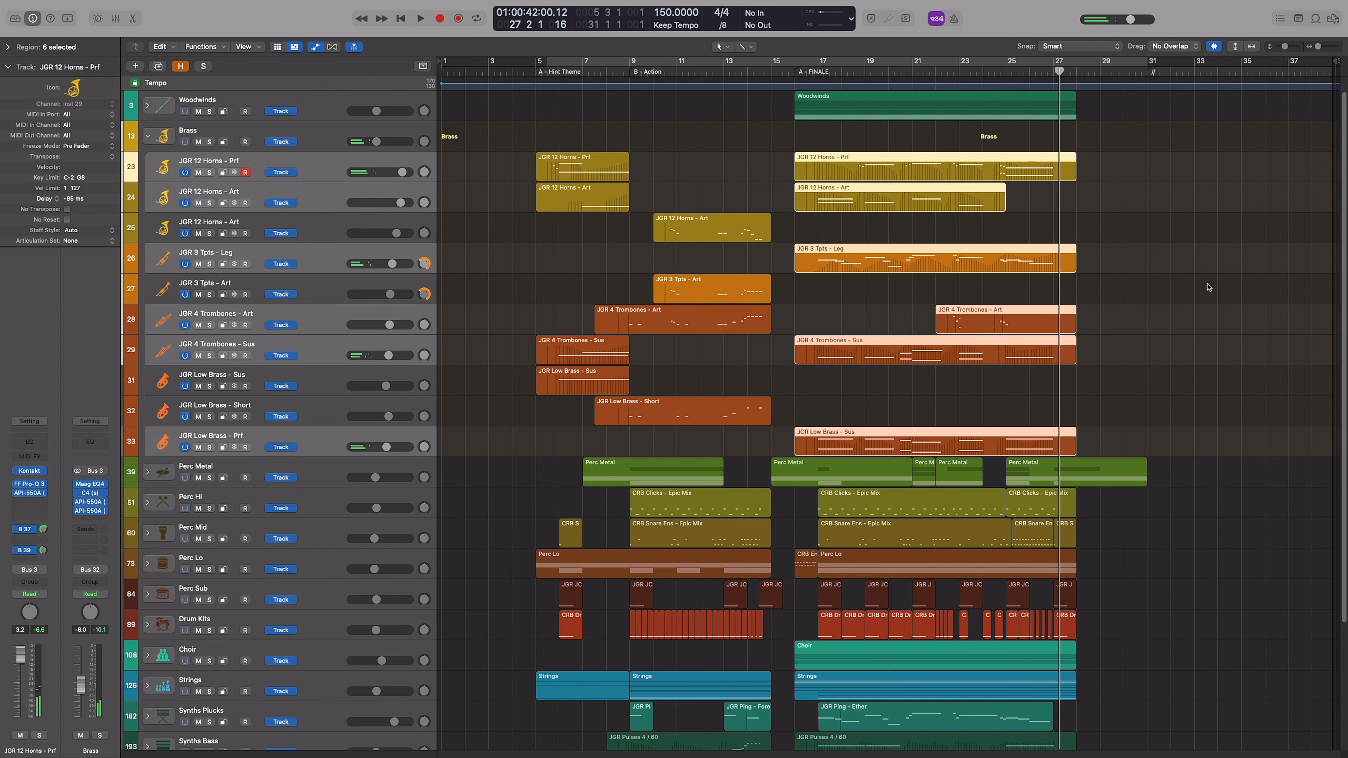
Solo the finale's JGR 12 Horns, JGR 4 Trombones and JGR Low Brass tracks and open the trombone and low brass regions' notes
left_click_drag(1003, 222, 992, 173)
key("s")
left_click_drag(1114, 312, 996, 440)
key("s")
key("e")
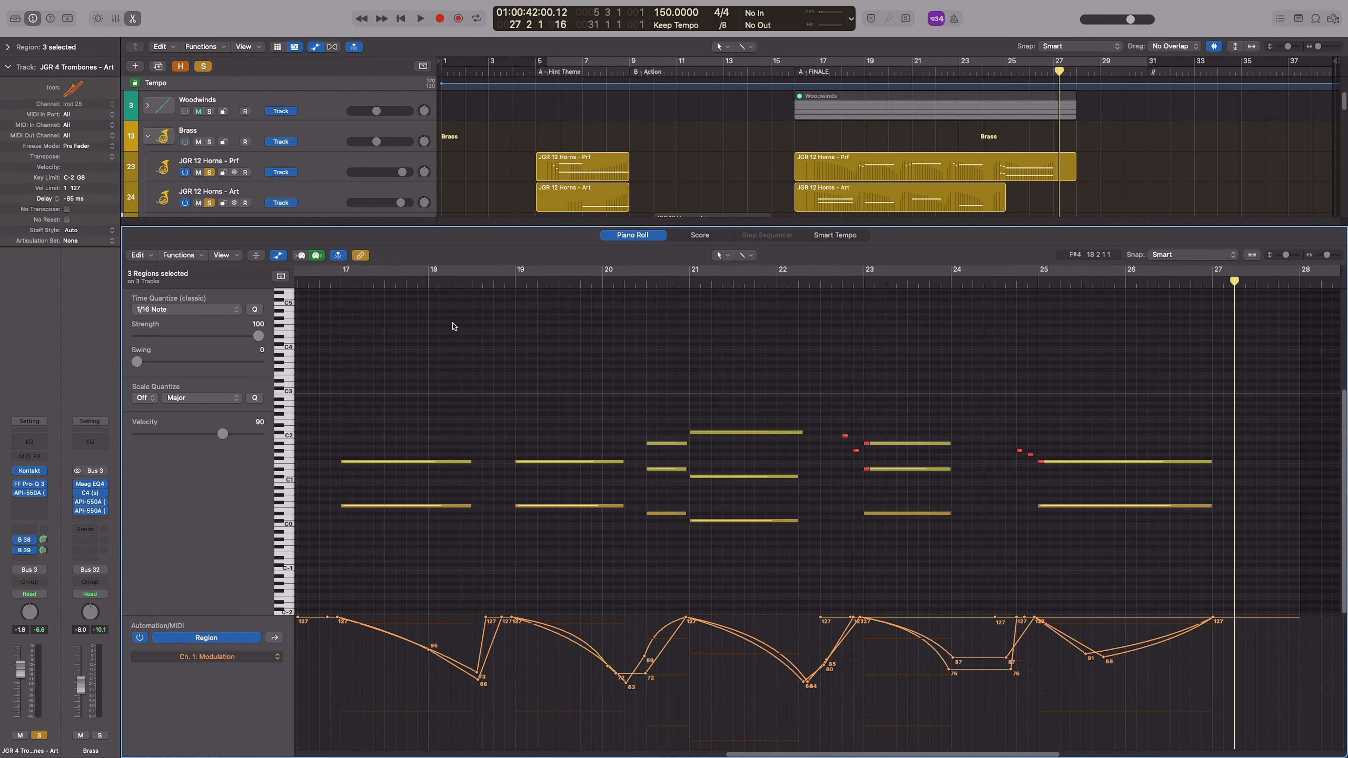
Play the horn, trombone and low brass regions together and follow their notes and Modulation curves in the Piano Roll
key("shift+space")
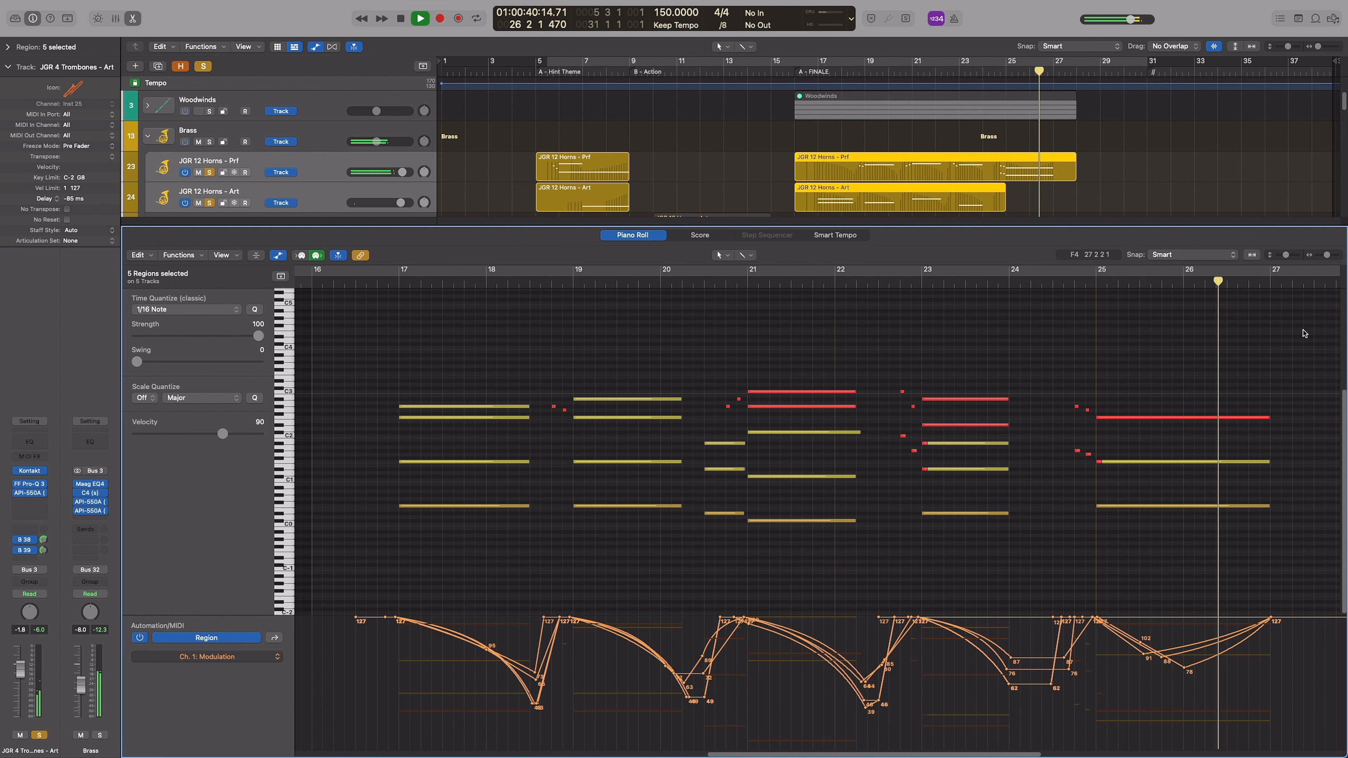
scroll(570, 392, "left", 10)
key("space")
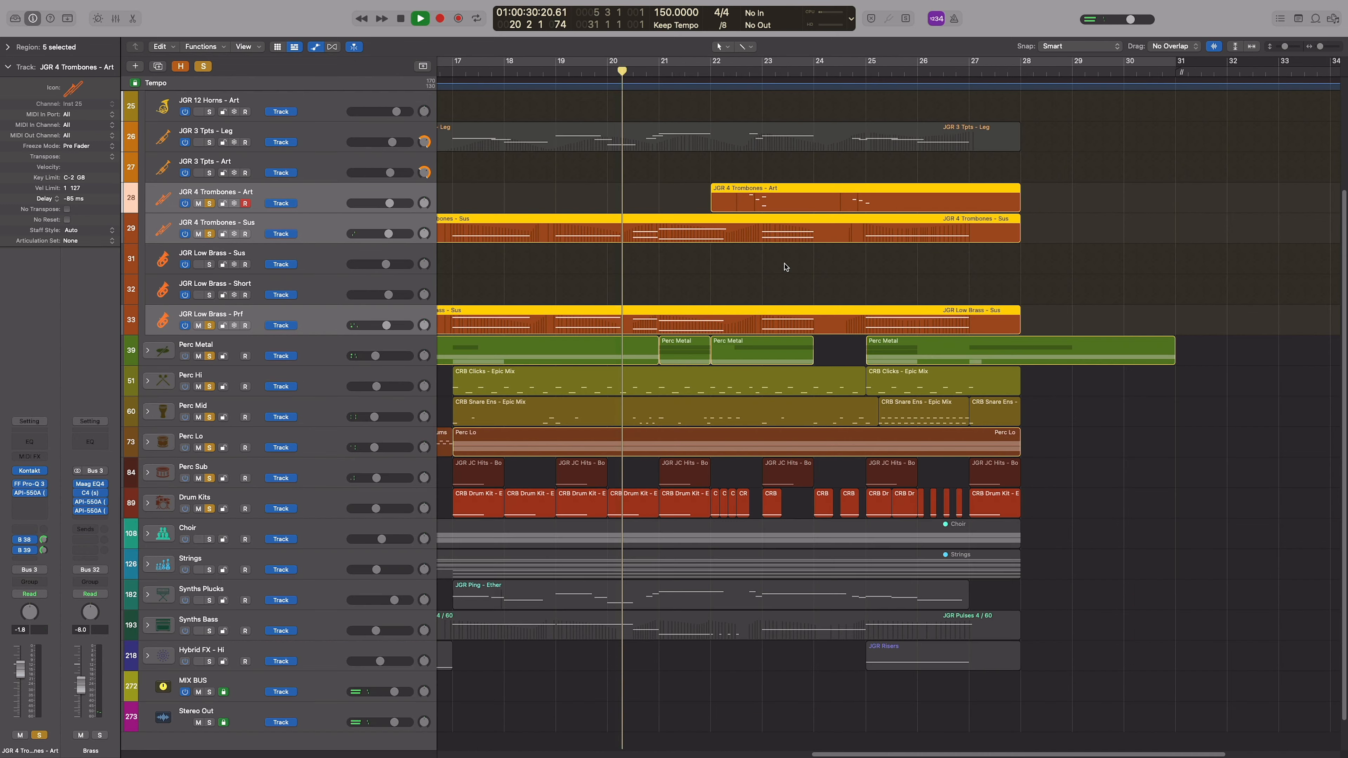
Play the soloed trombone and low brass regions with the percussion up to bar 24, then clear the solos and collapse the Brass stack
scroll(841, 281, "down", 5)
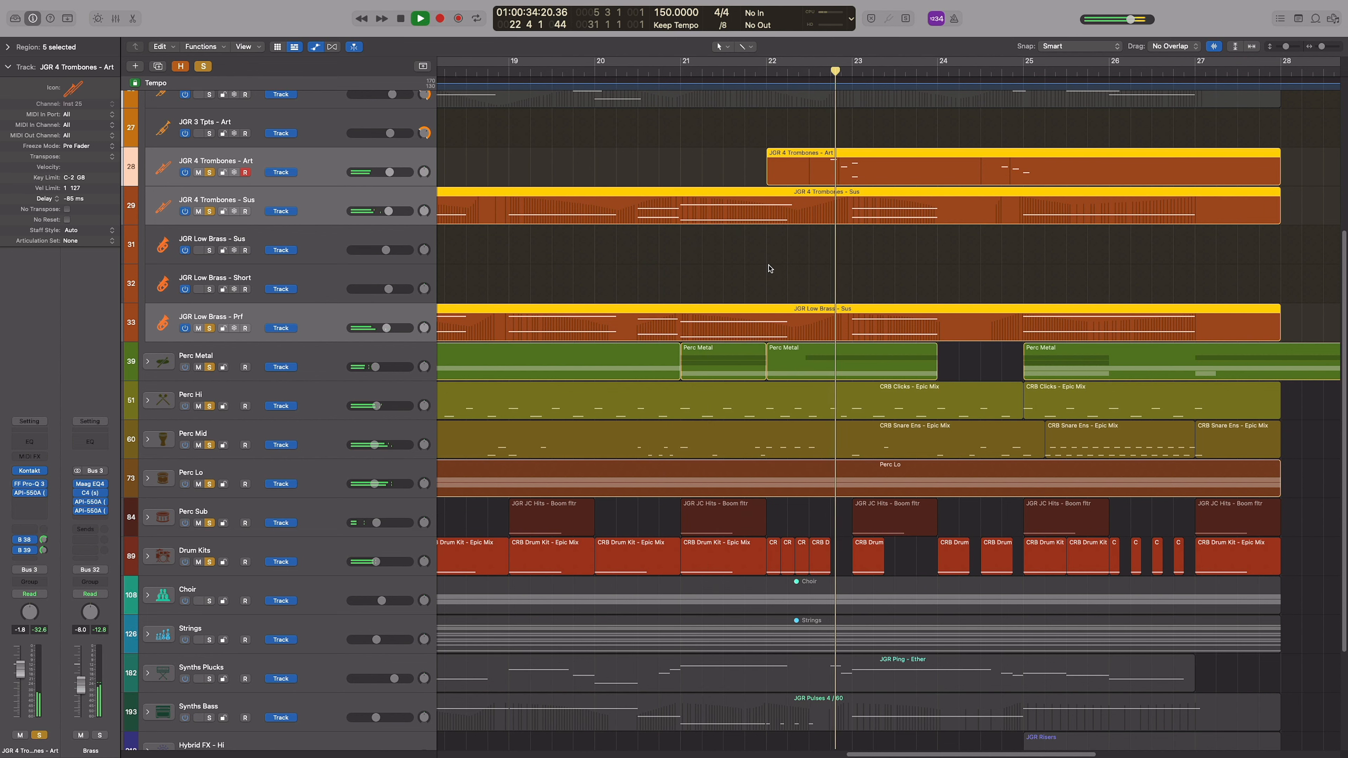
scroll(842, 273, "right", 5)
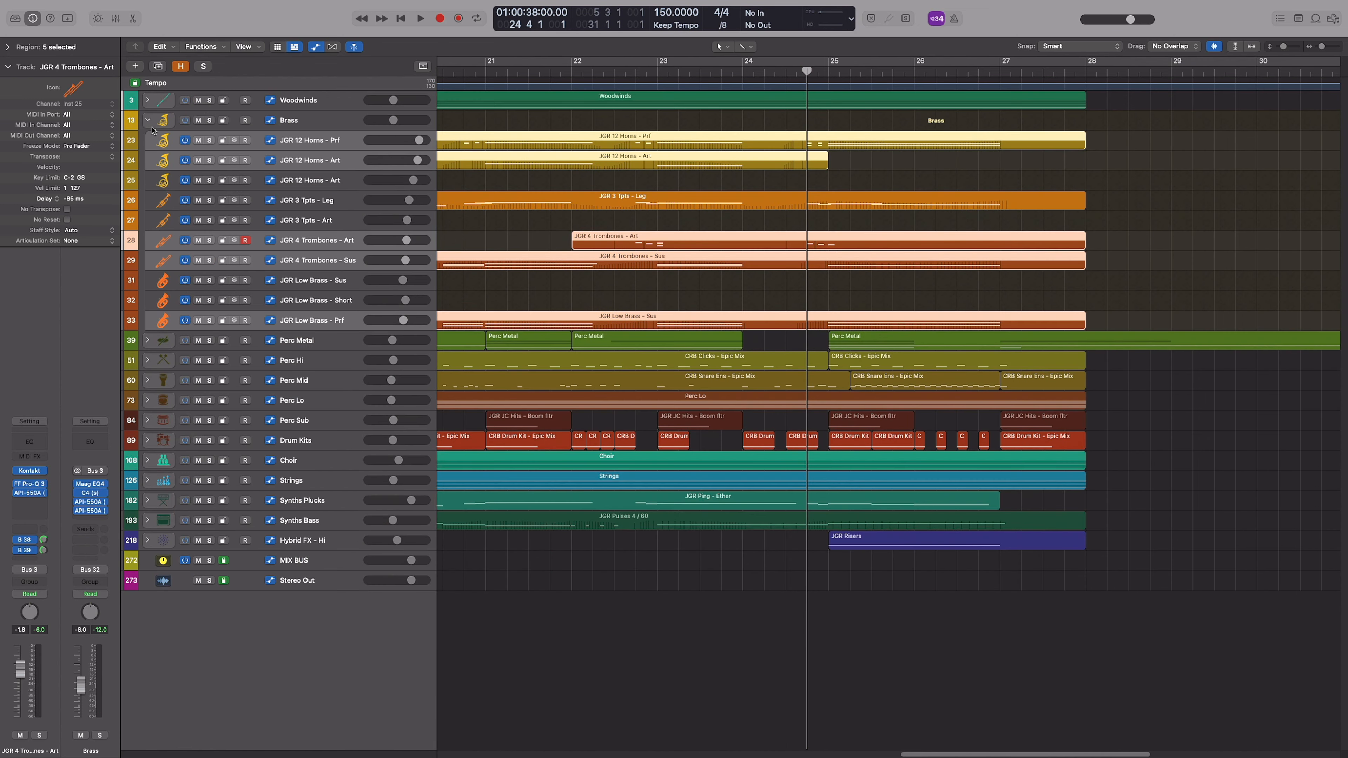
left_click(148, 121)
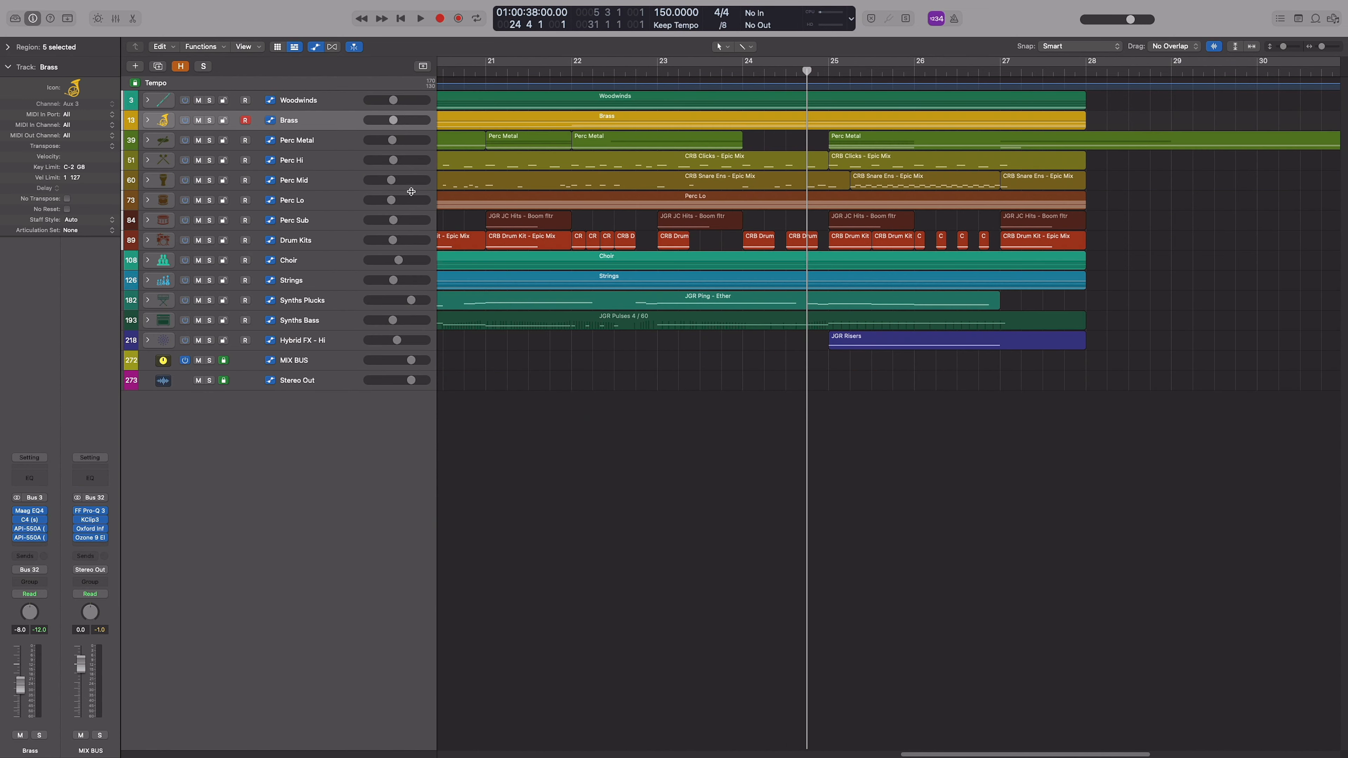
Expand the Woodwinds stack and solo the finale's SOLO Flute, English Horn, Clarinet and Bassoon legato regions
left_click(148, 110)
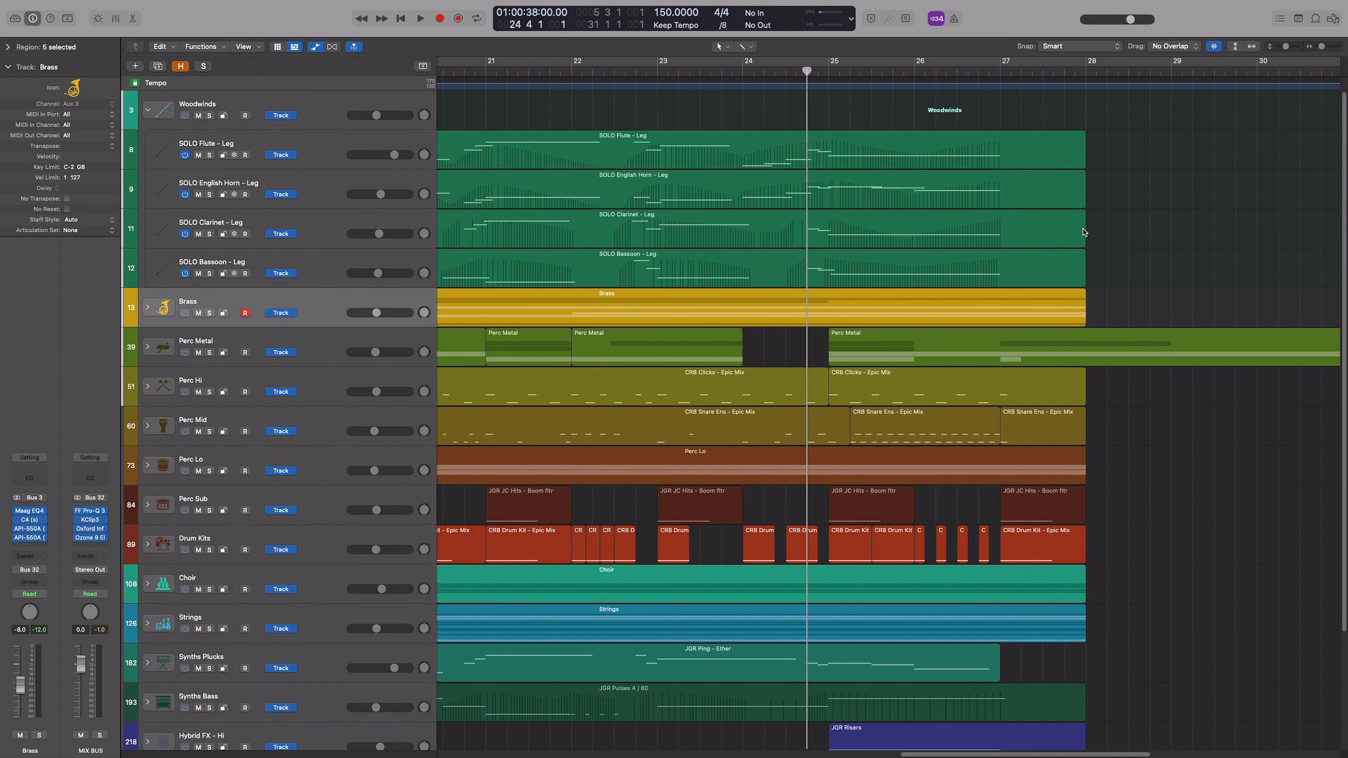
left_click_drag(1129, 136, 1053, 253)
key("s")
key("super+Left")
key("super+Left")
key("super+Left")
key("super+Left")
key("super+Left")
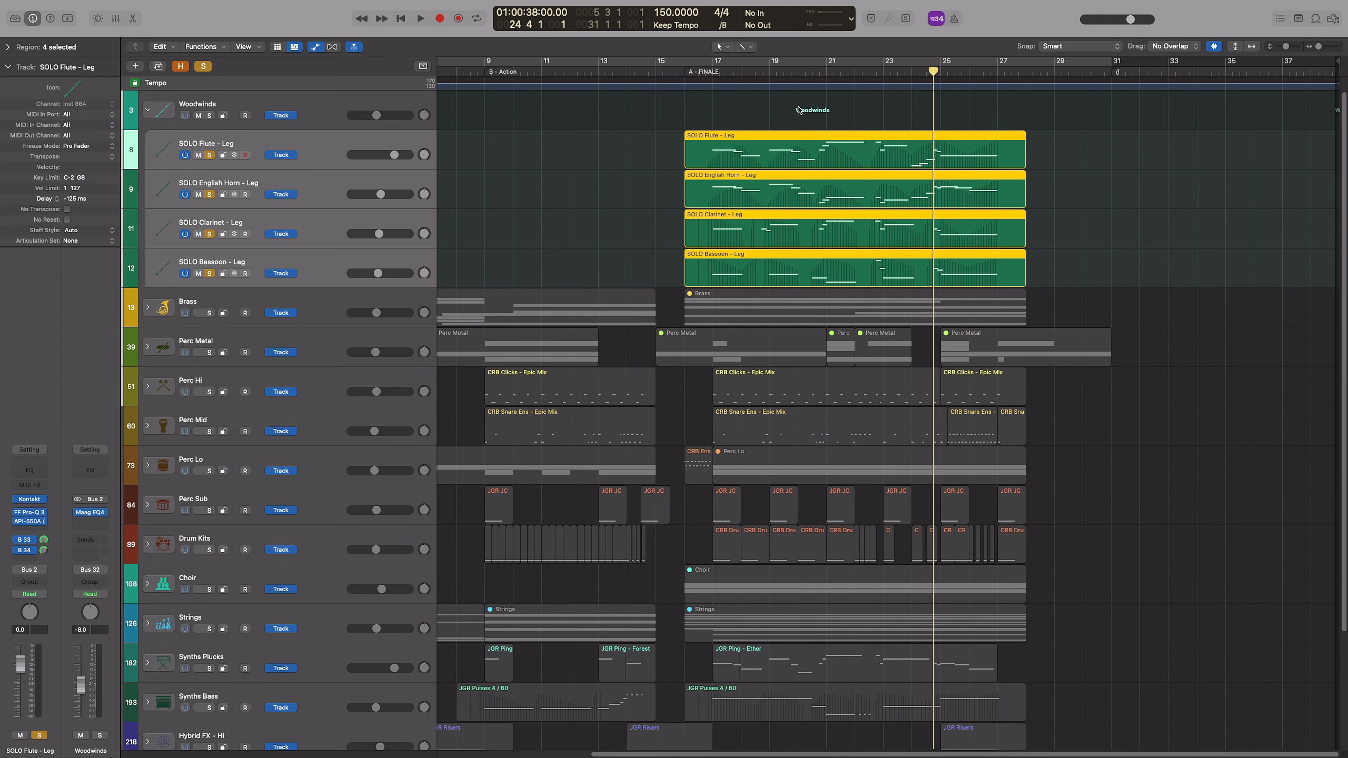
Open the four finale woodwind regions together in the Piano Roll to view their notes and Modulation curves
key("super+Right")
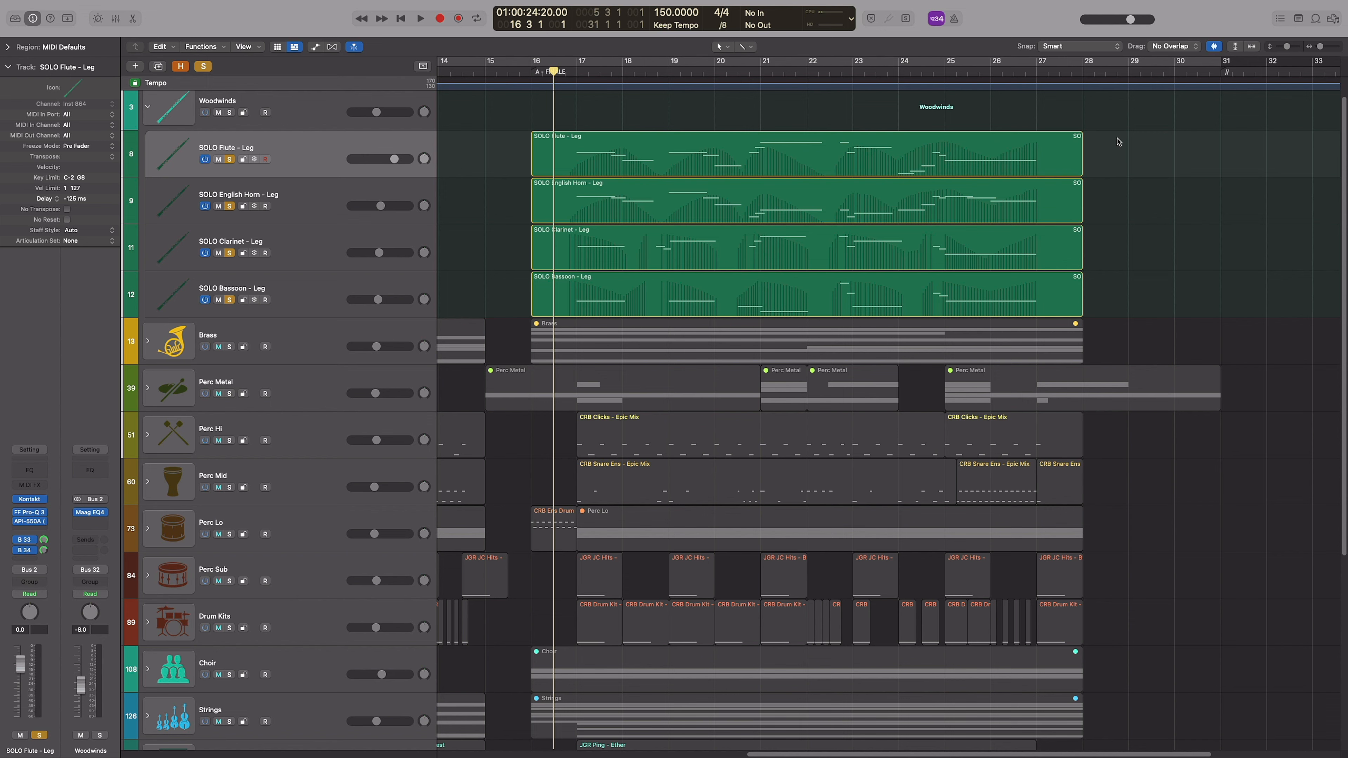
left_click_drag(1119, 141, 1046, 289)
key("e")
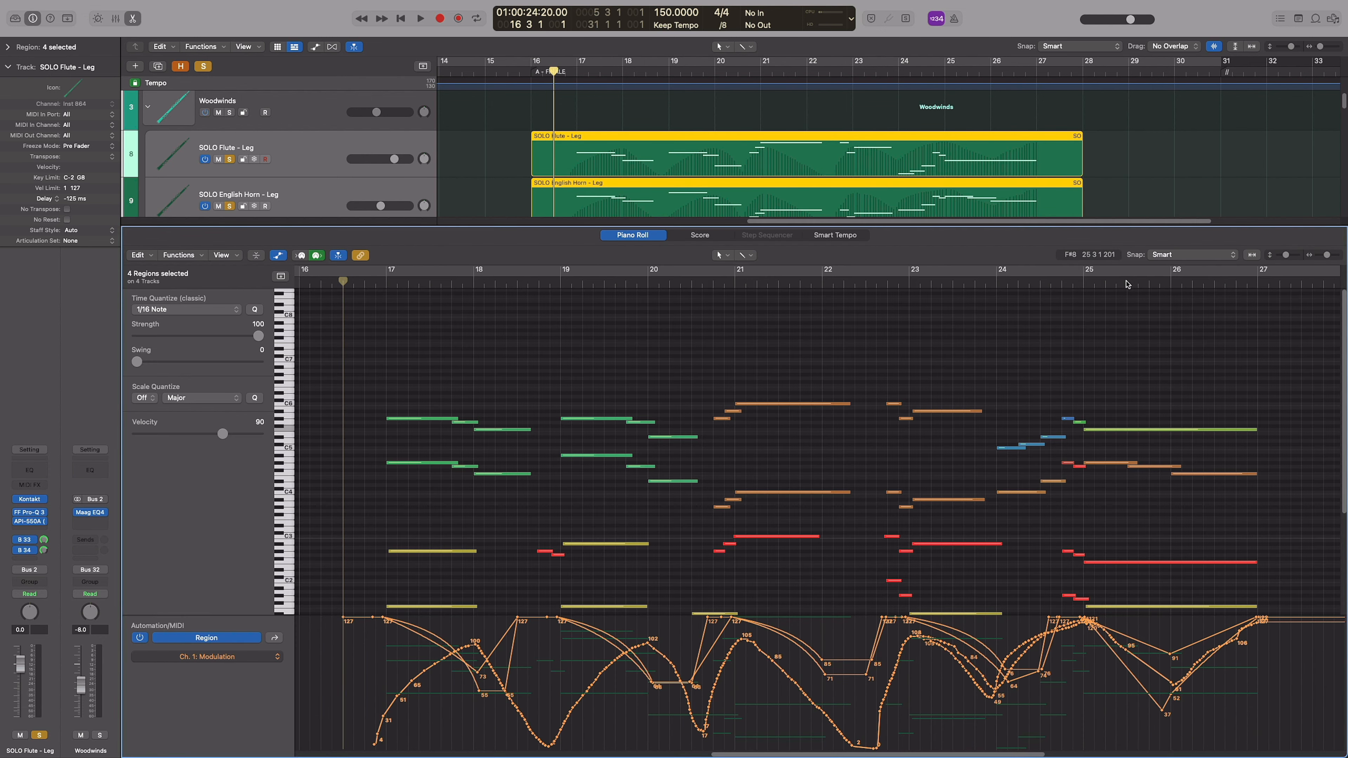
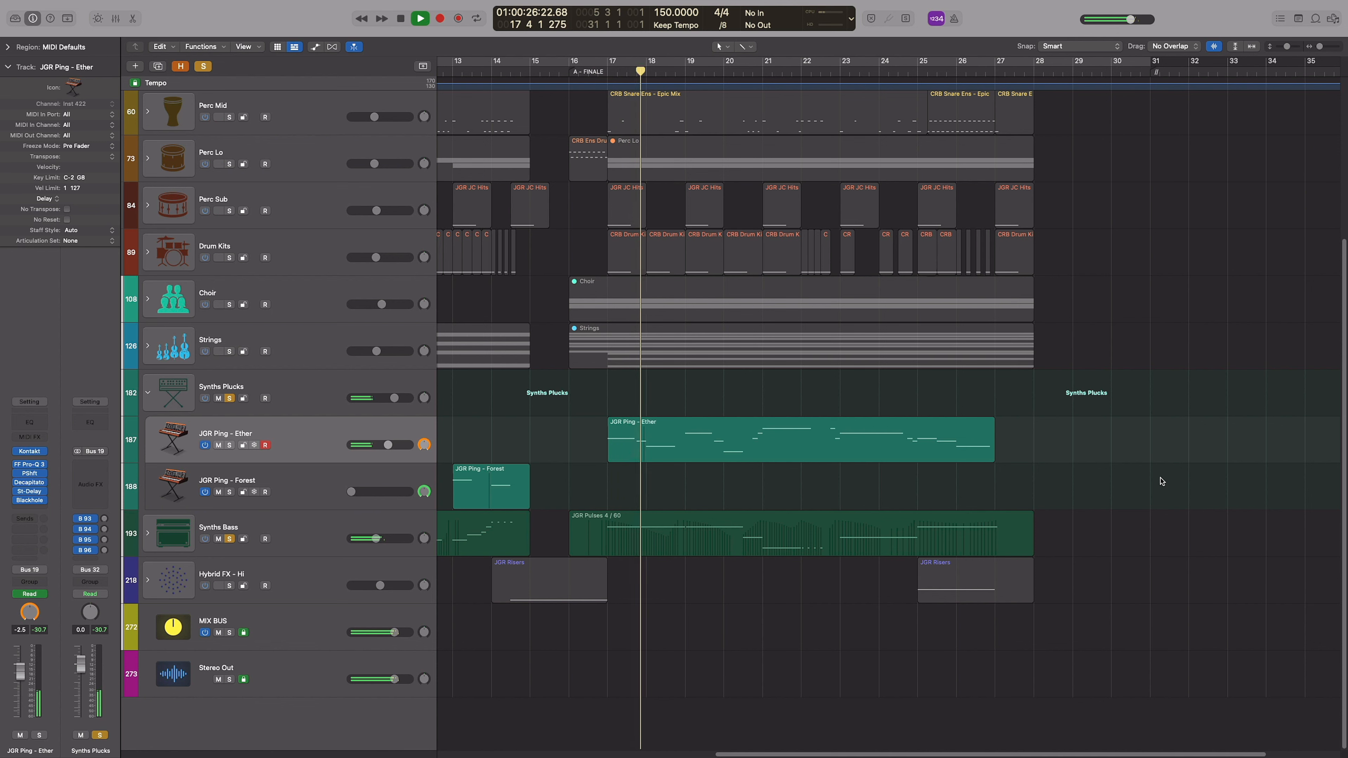
Open the Kontakt instrument of the JGR Ping - Ether track to view its patch while it plays, and stop playback
left_click(29, 450)
left_click_drag(969, 170, 1176, 137)
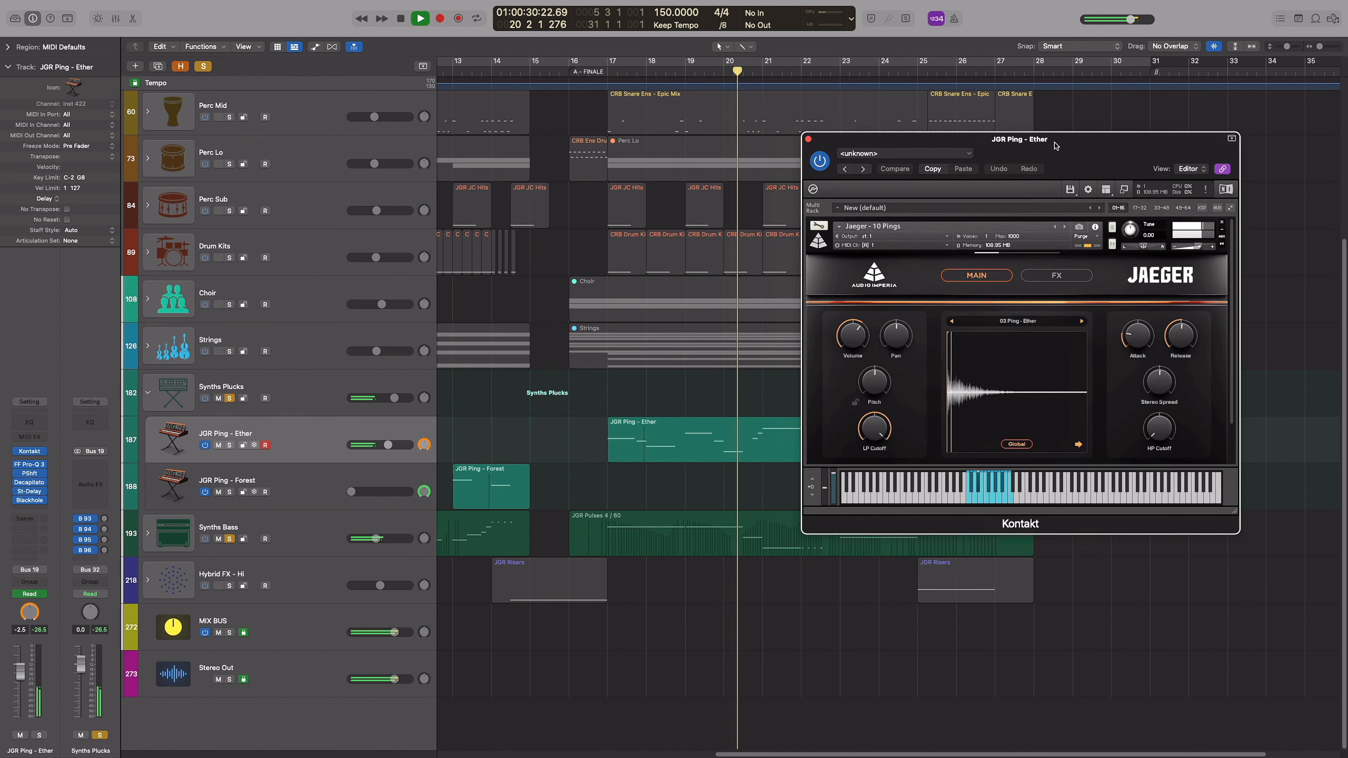
key("space")
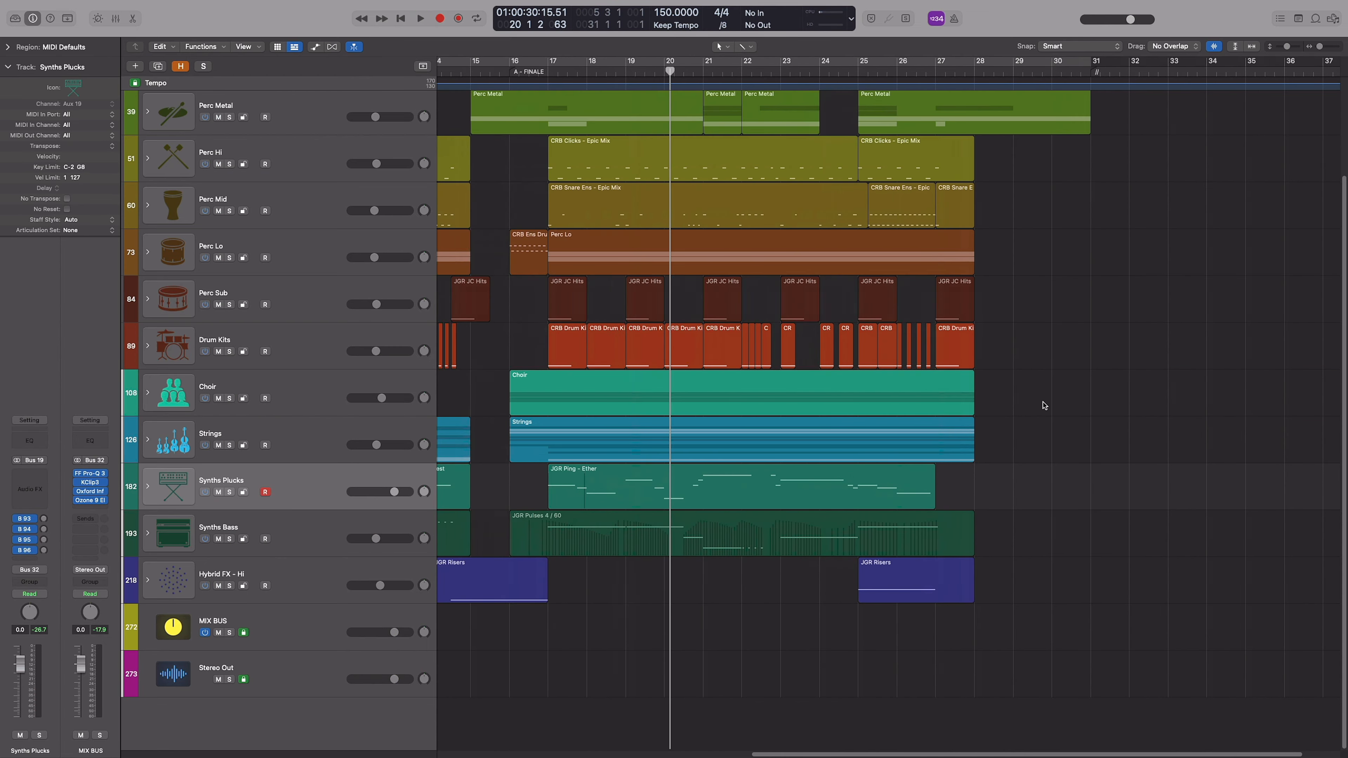
Expand the Choir stack, solo the JGR - Merethe Solo region and play it from the start of the finale with its Kontakt patch in view
left_click(148, 395)
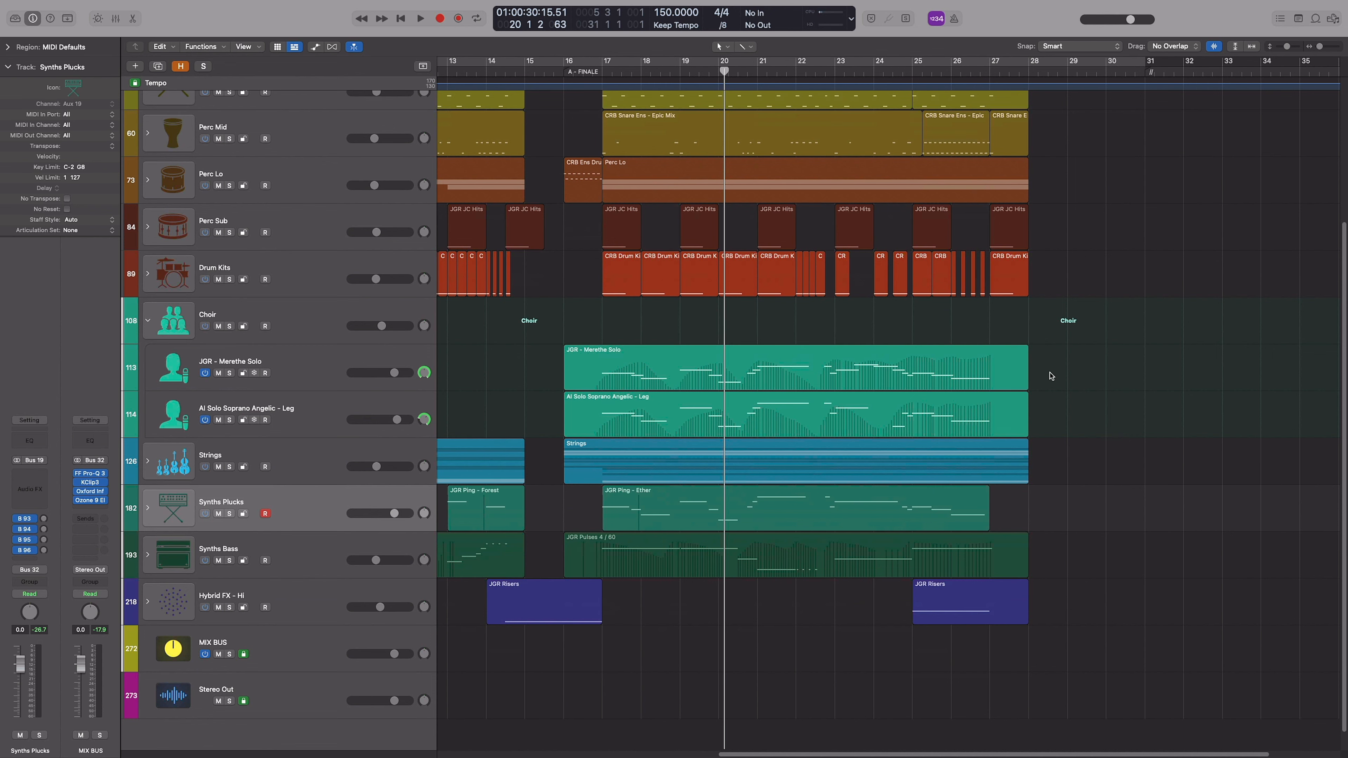
left_click(632, 364)
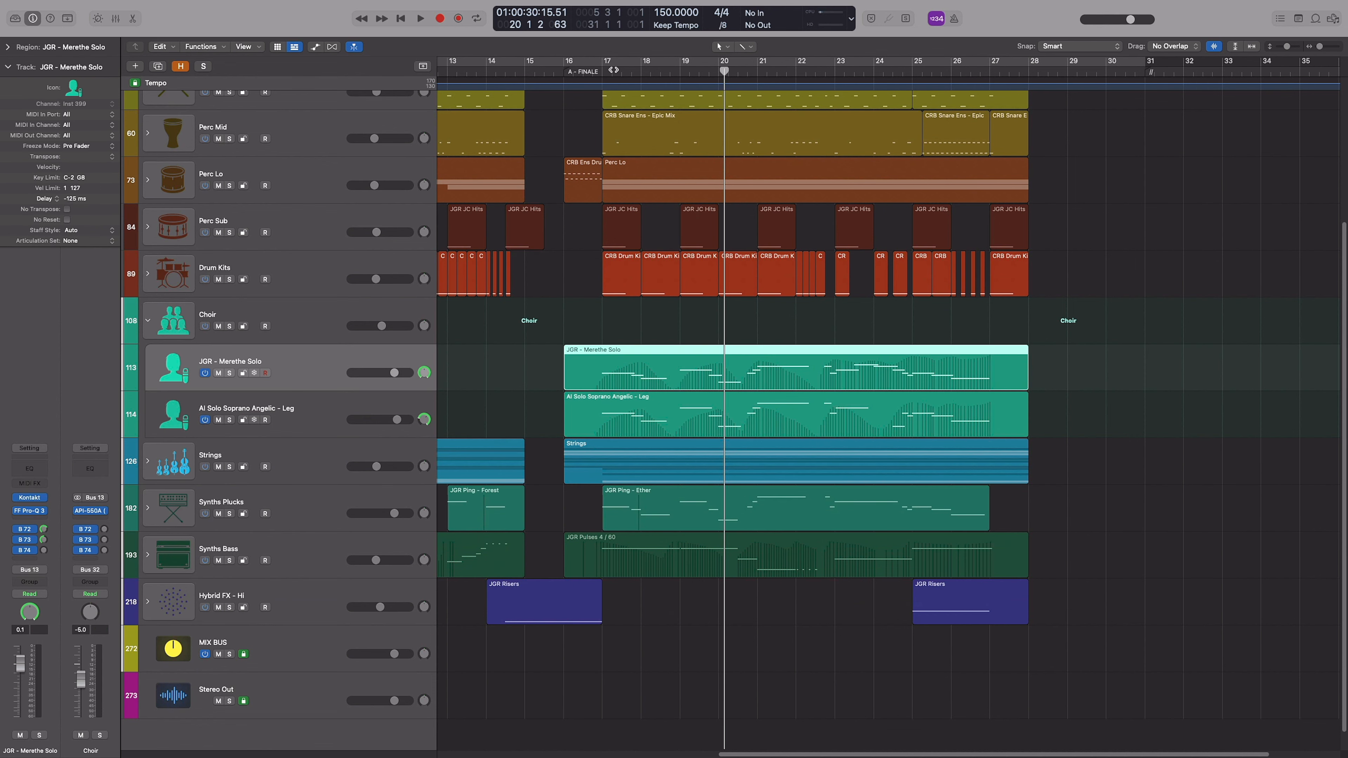
left_click(594, 71)
key("s")
key("space")
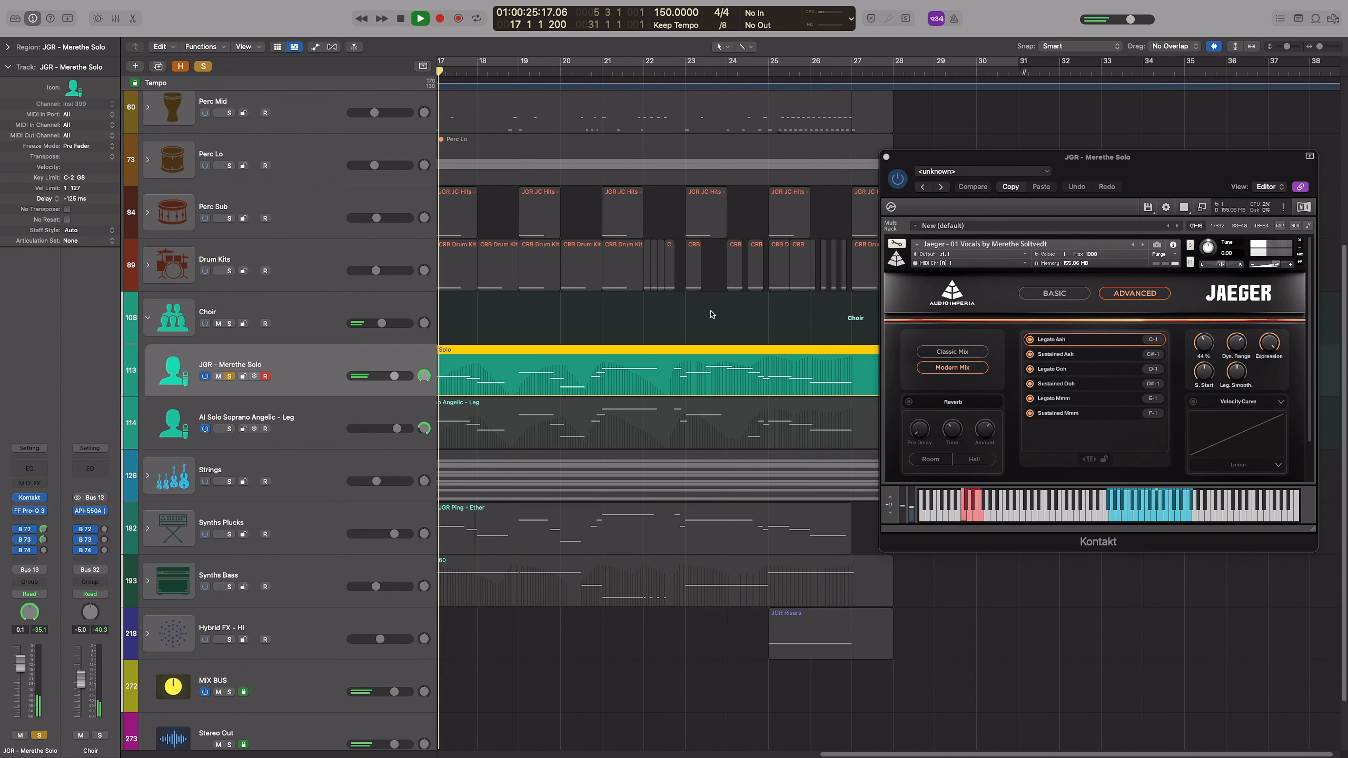
left_click_drag(1187, 172, 1183, 184)
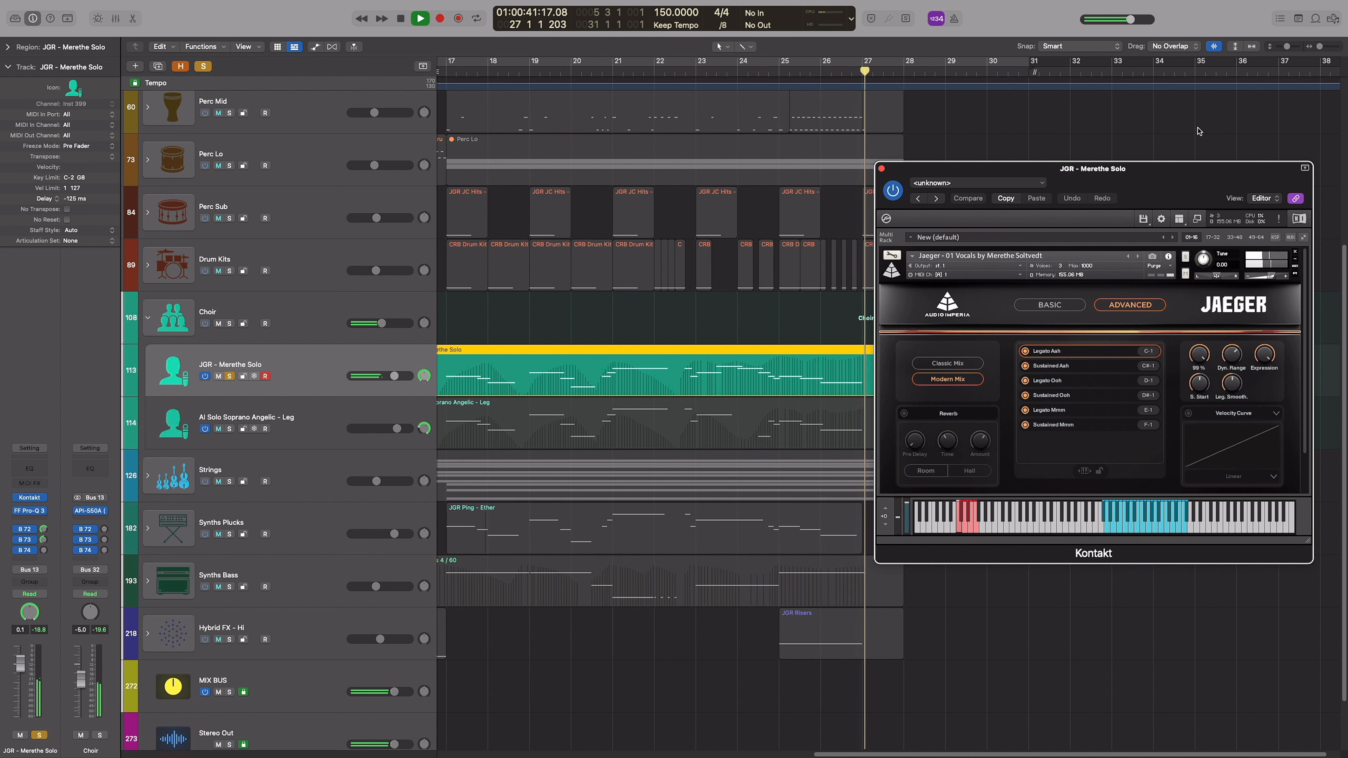
Solo the AI Solo Soprano Angelic - Leg track and play it from the start of the finale with its Kontakt patch in view
left_click(277, 425)
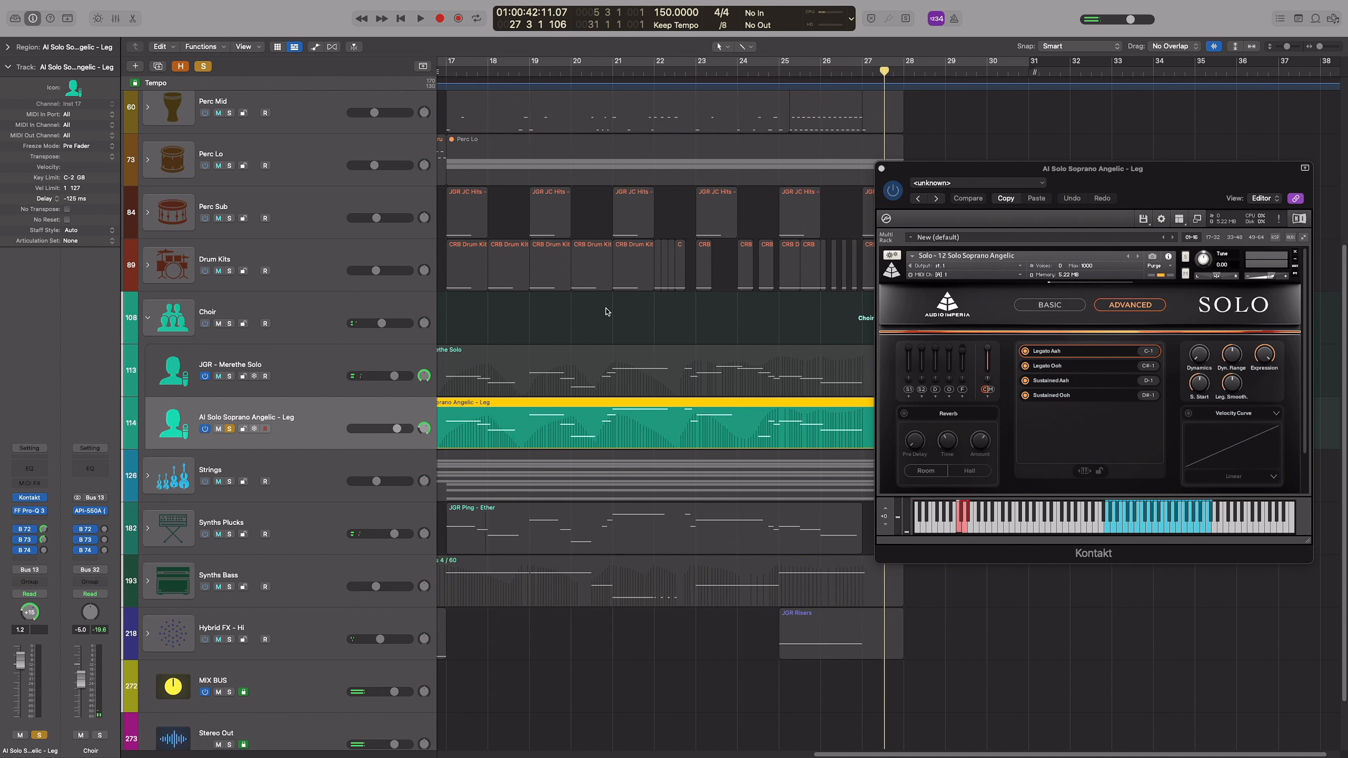
scroll(607, 312, "left", 3)
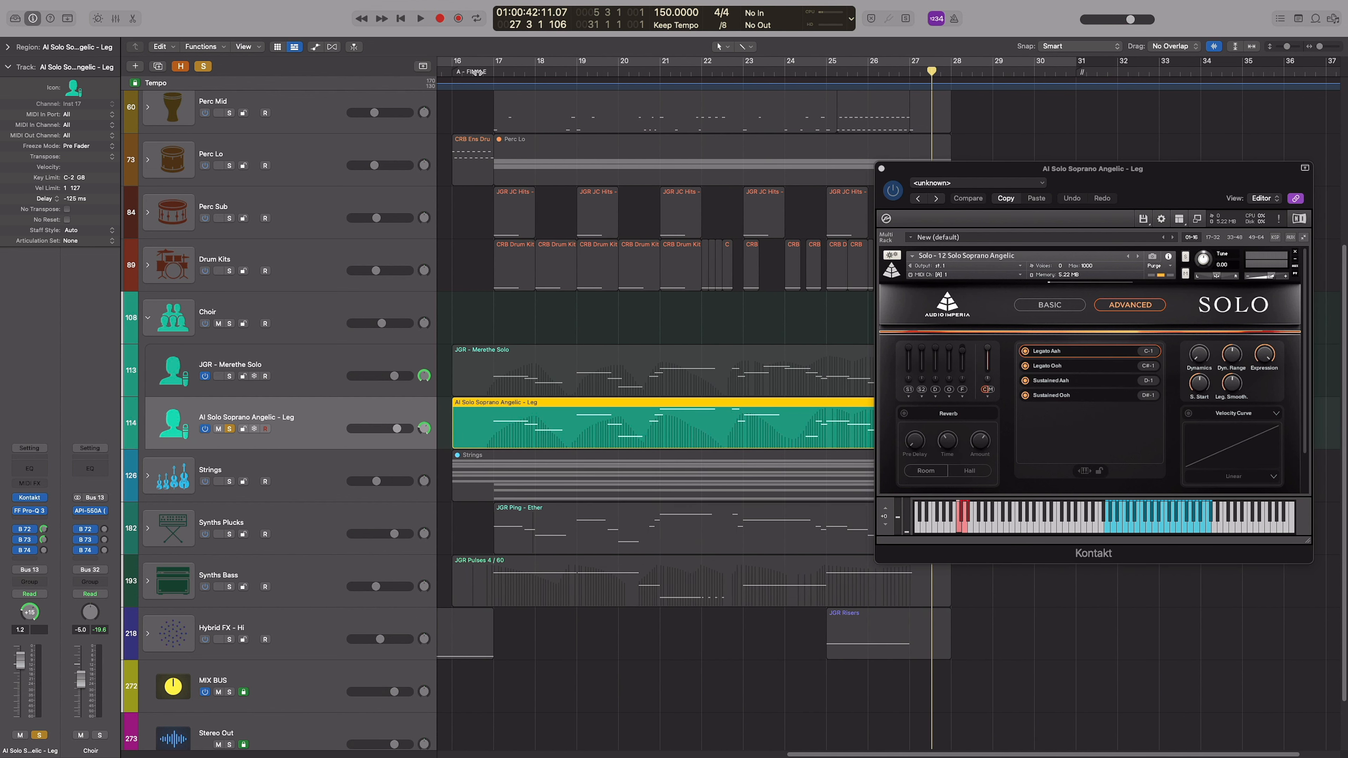
left_click(477, 72)
key("space")
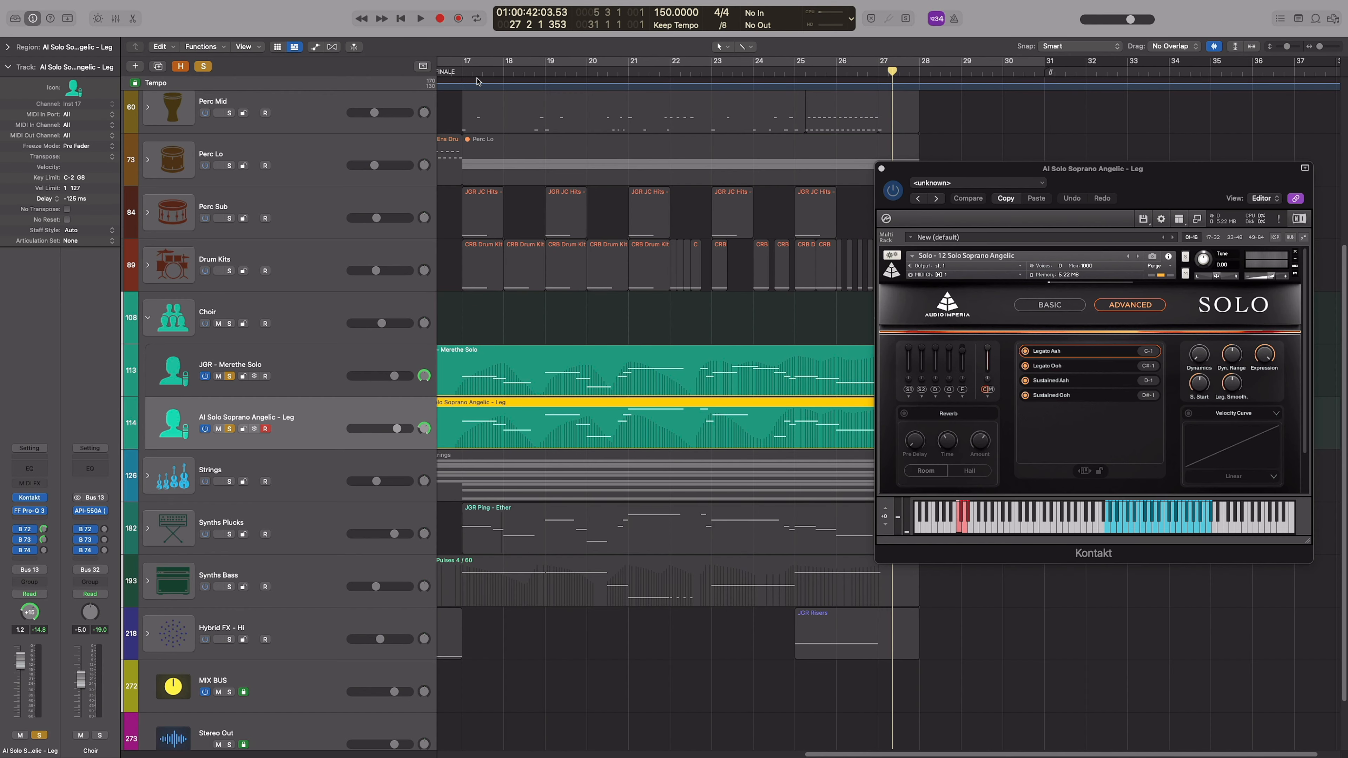
Play the two soloed vocal regions together from bar 16, open both in the Piano Roll to follow their notes and Modulation curves, and close the Kontakt window
scroll(478, 81, "left", 1)
left_click(448, 72)
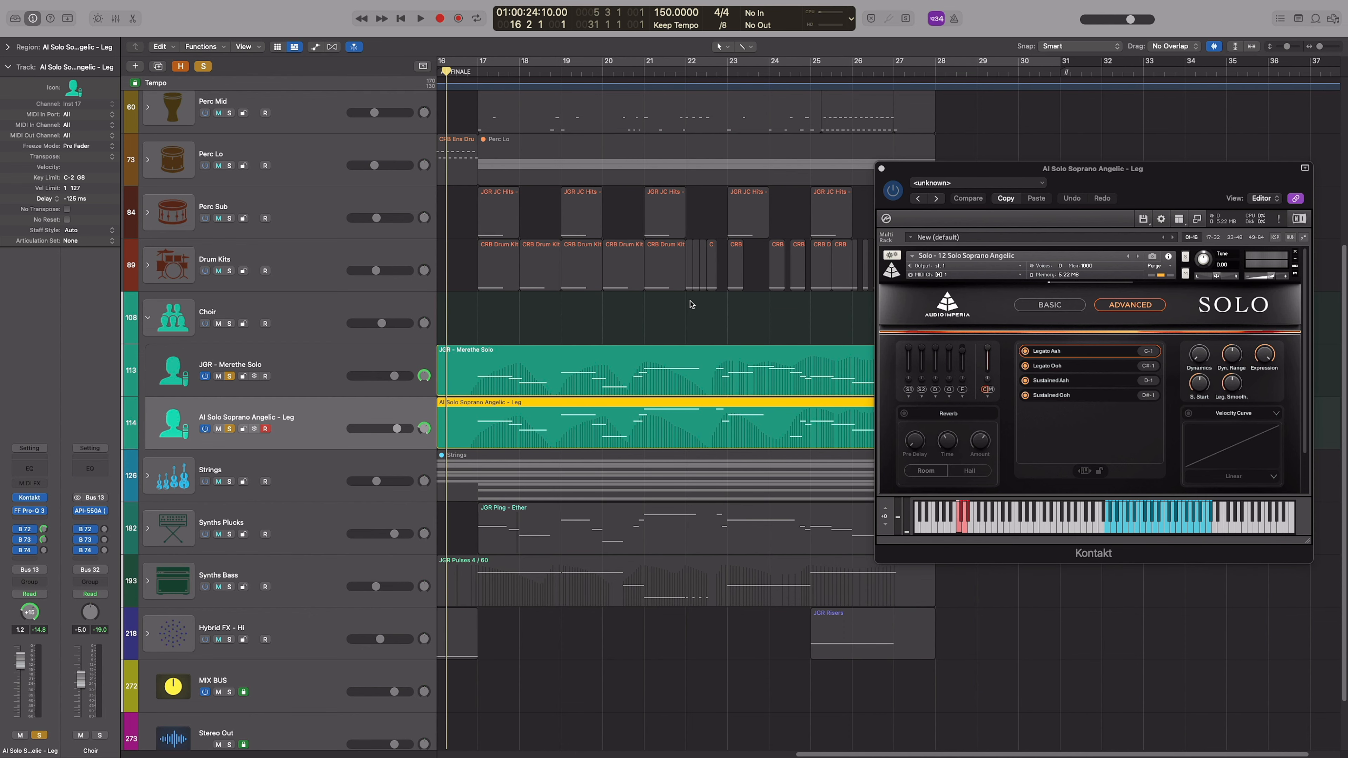
scroll(692, 304, "right", 1)
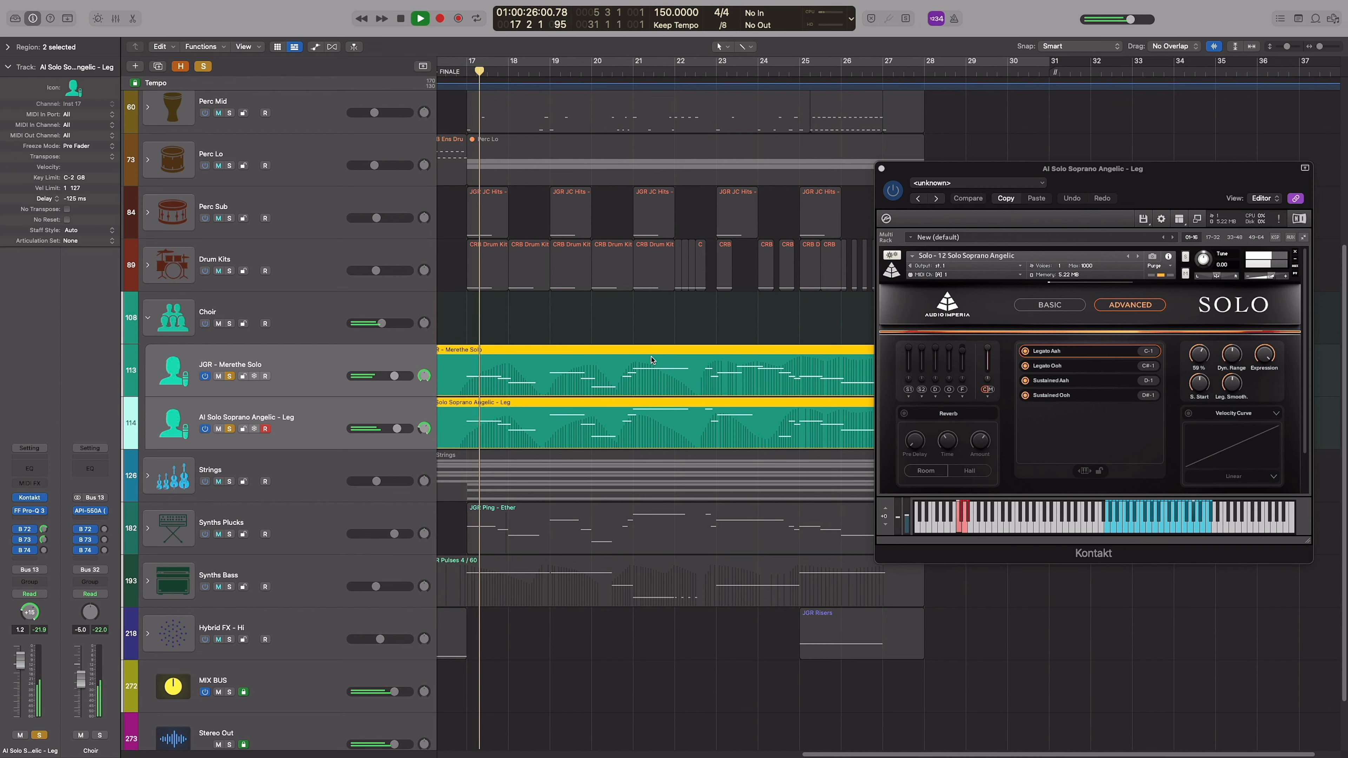
key("p")
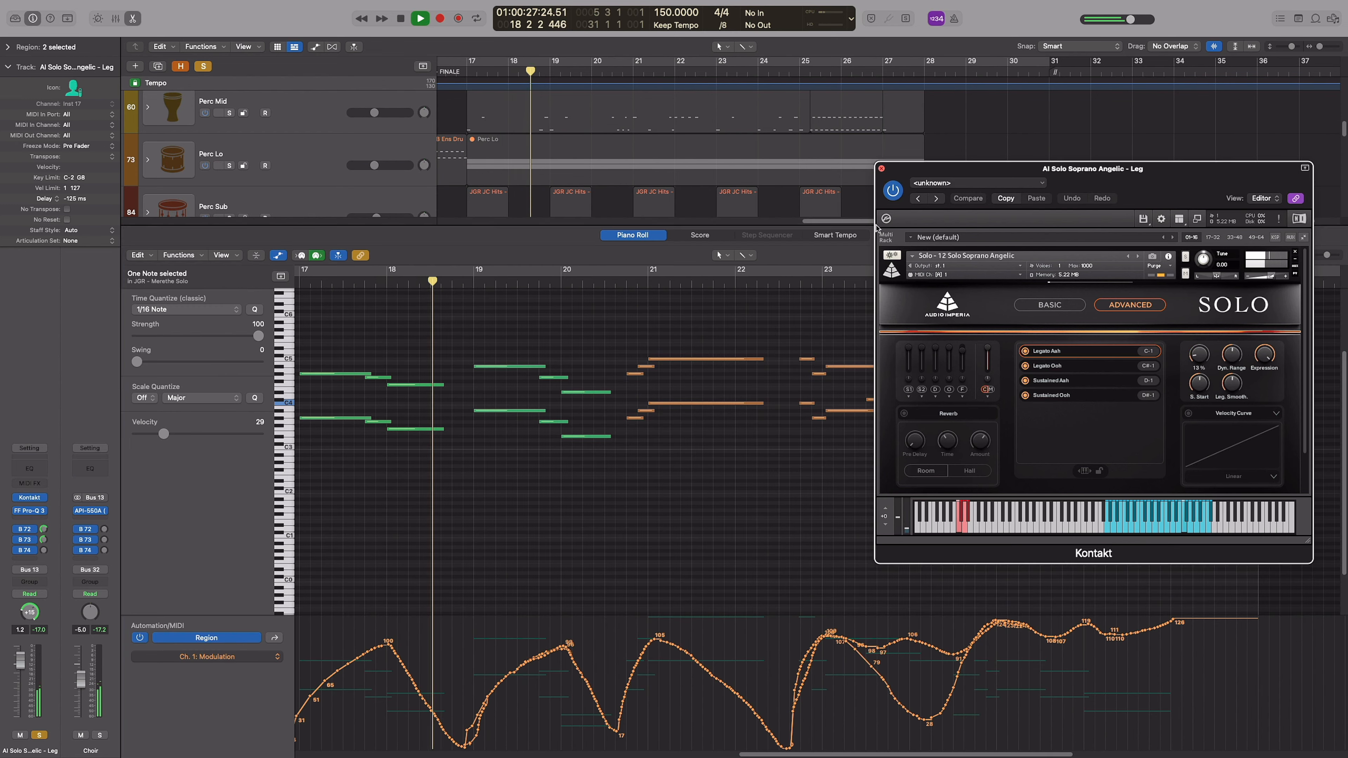
left_click(881, 168)
scroll(526, 431, "up", 3)
scroll(531, 424, "up", 3)
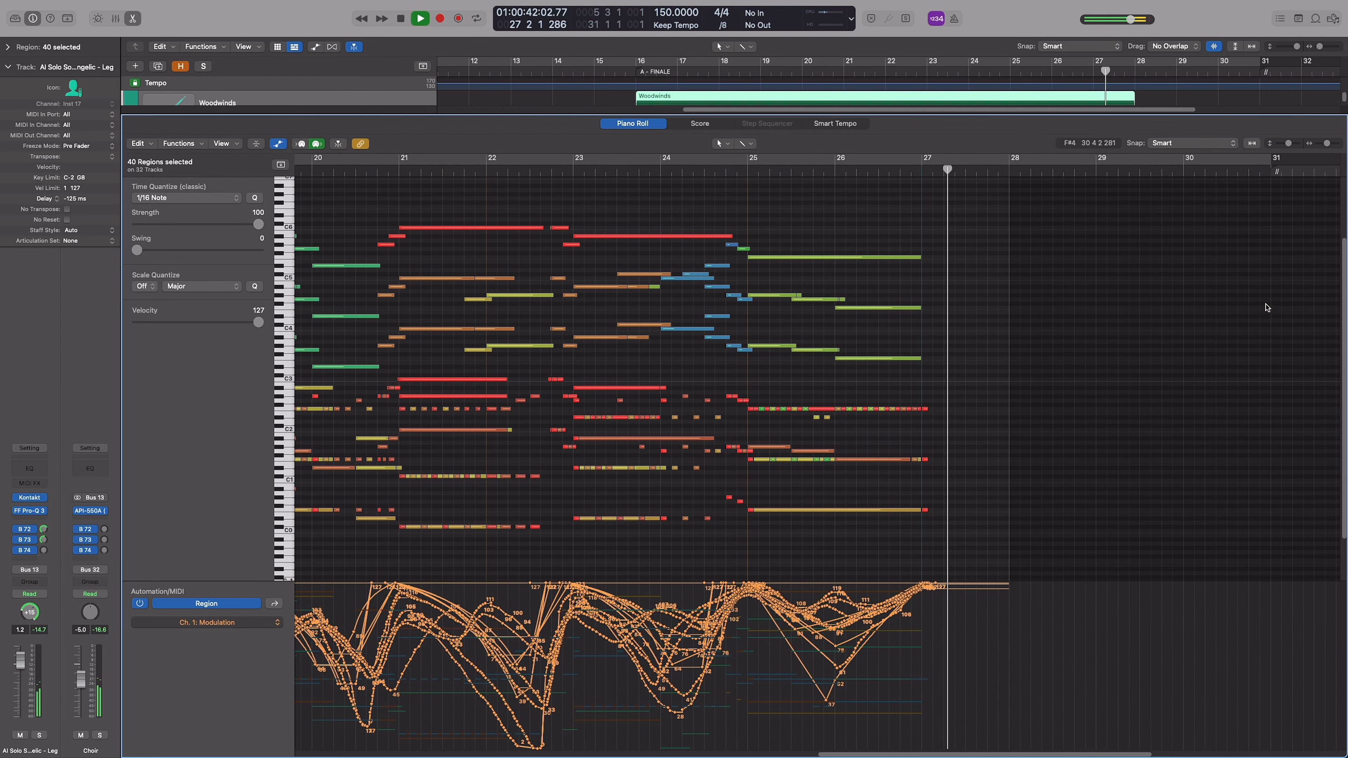
Leave the Piano Roll for an overview of the whole arrangement, stop playback and collapse the Choir stack
key("p")
left_click(1227, 290)
key("z")
key("super+Up")
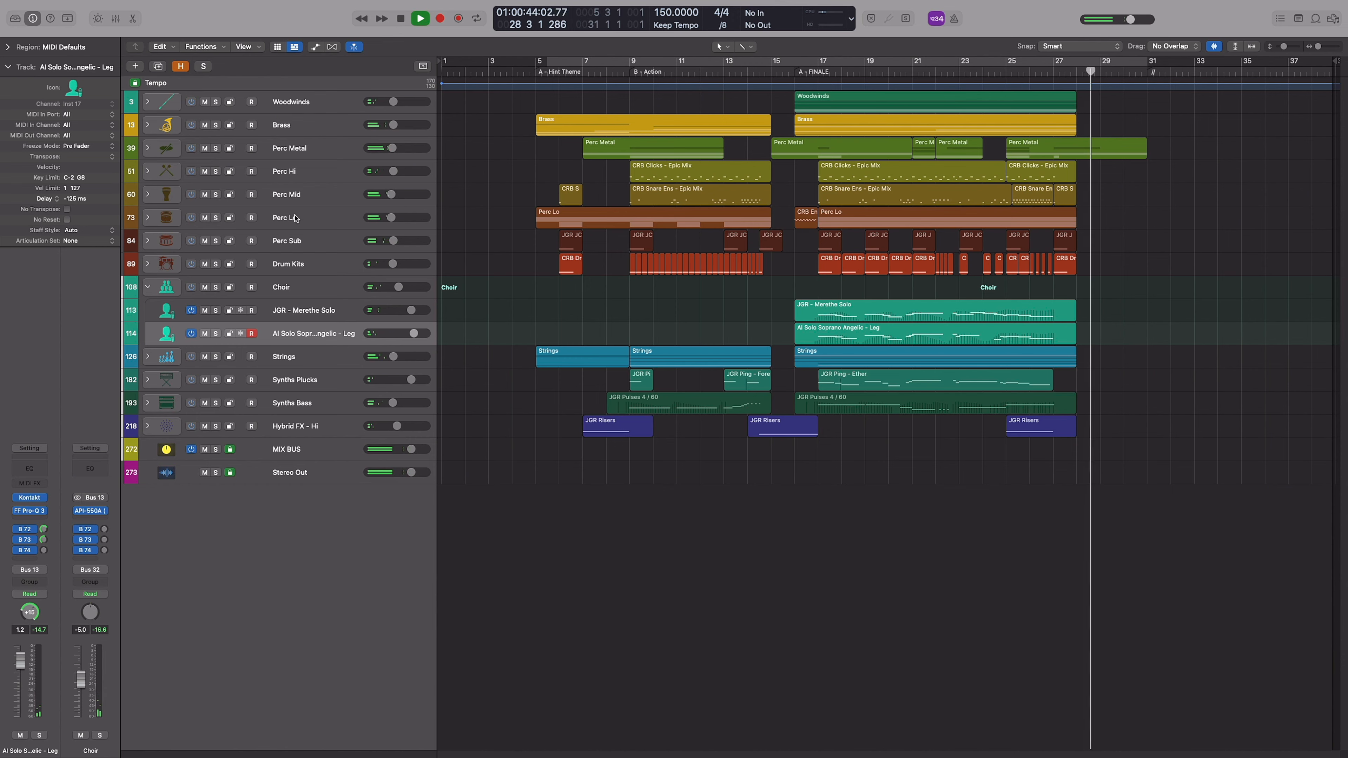
key("space")
left_click(148, 288)
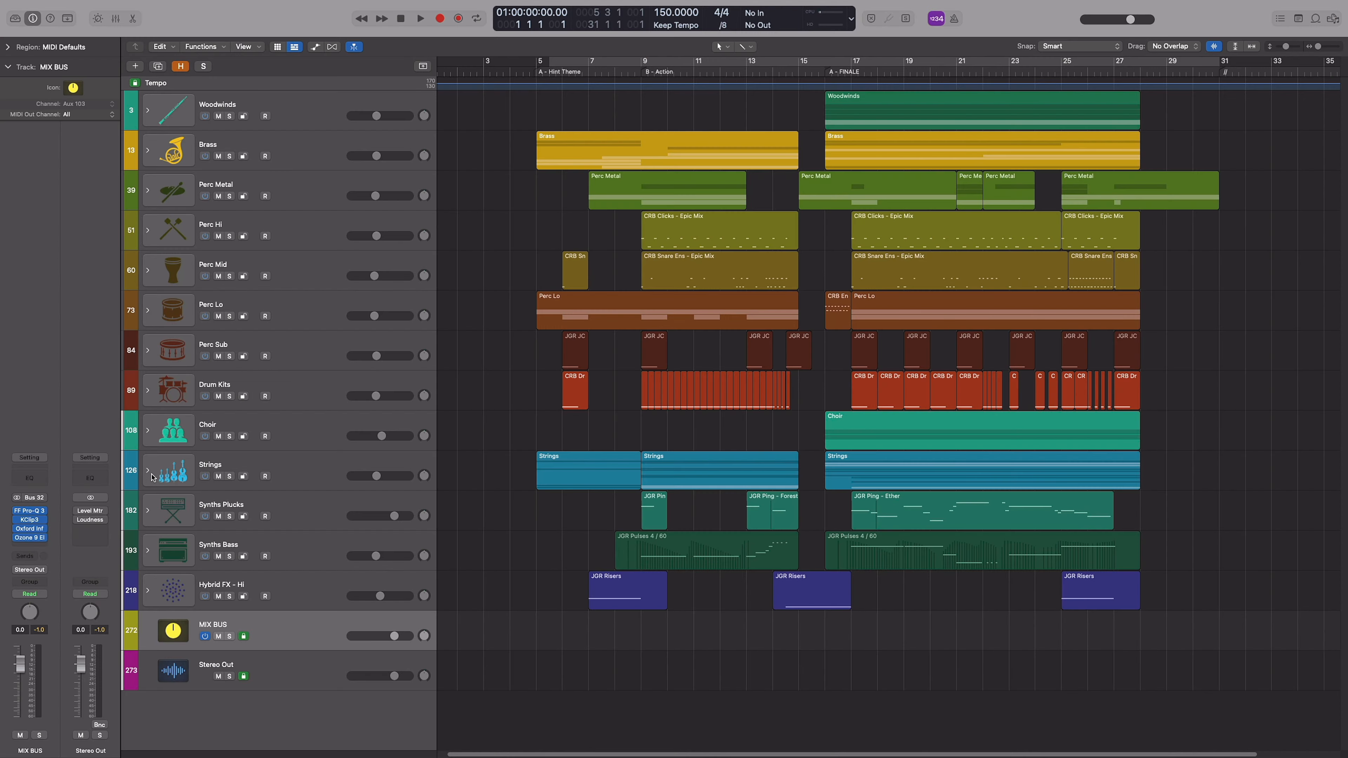
Expand the Strings stack, select the Action section's Violins, Violas and Cellos Art and Basses Short regions, and place the playhead at bar 9
left_click(150, 472)
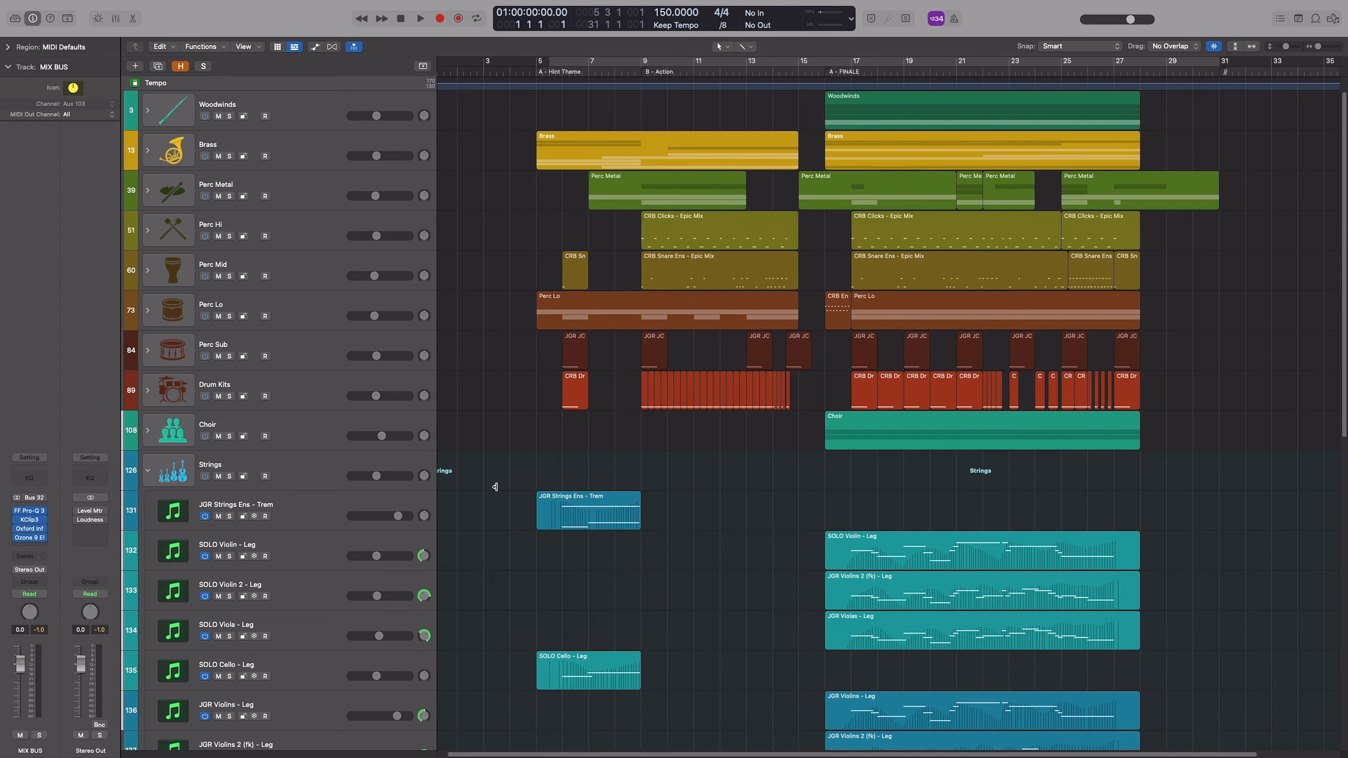
scroll(696, 451, "down", 5)
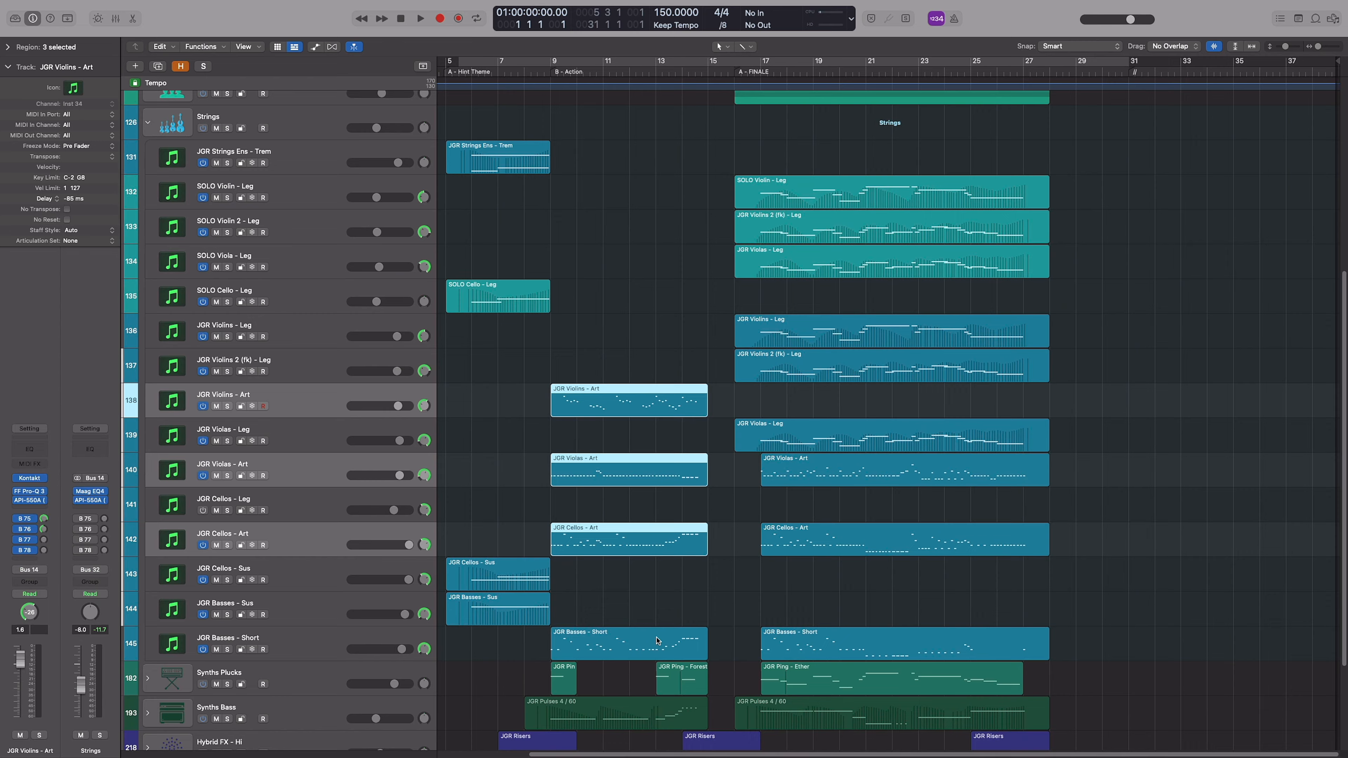
left_click(657, 641, "shift")
scroll(709, 314, "down", 4)
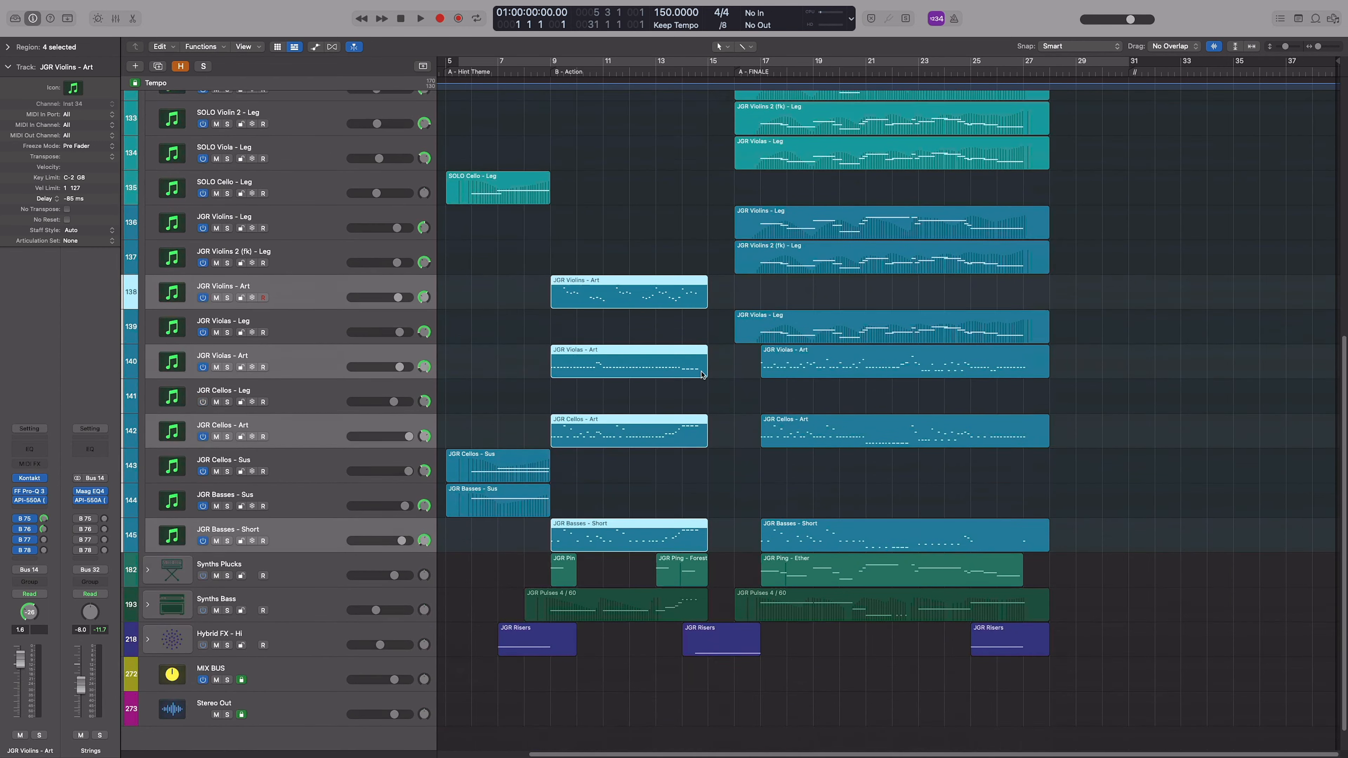
left_click_drag(1099, 513, 864, 335)
left_click_drag(689, 206, 648, 508)
left_click(552, 72)
key("super+Right")
key("super+Right")
key("super+Right")
key("super+Right")
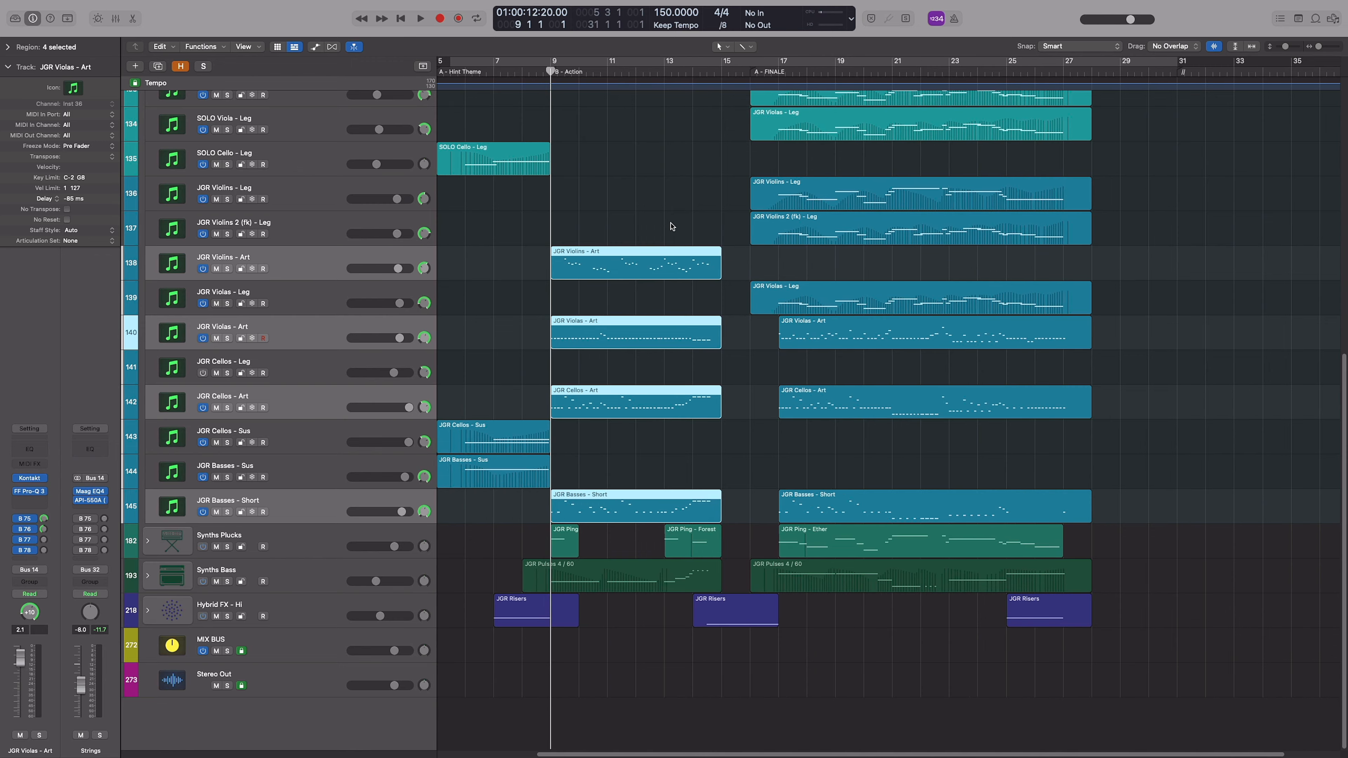
Bypass the sends of the four selected short string tracks in the Mixer, and play them soloed from bar 9 to bar 11
key("x")
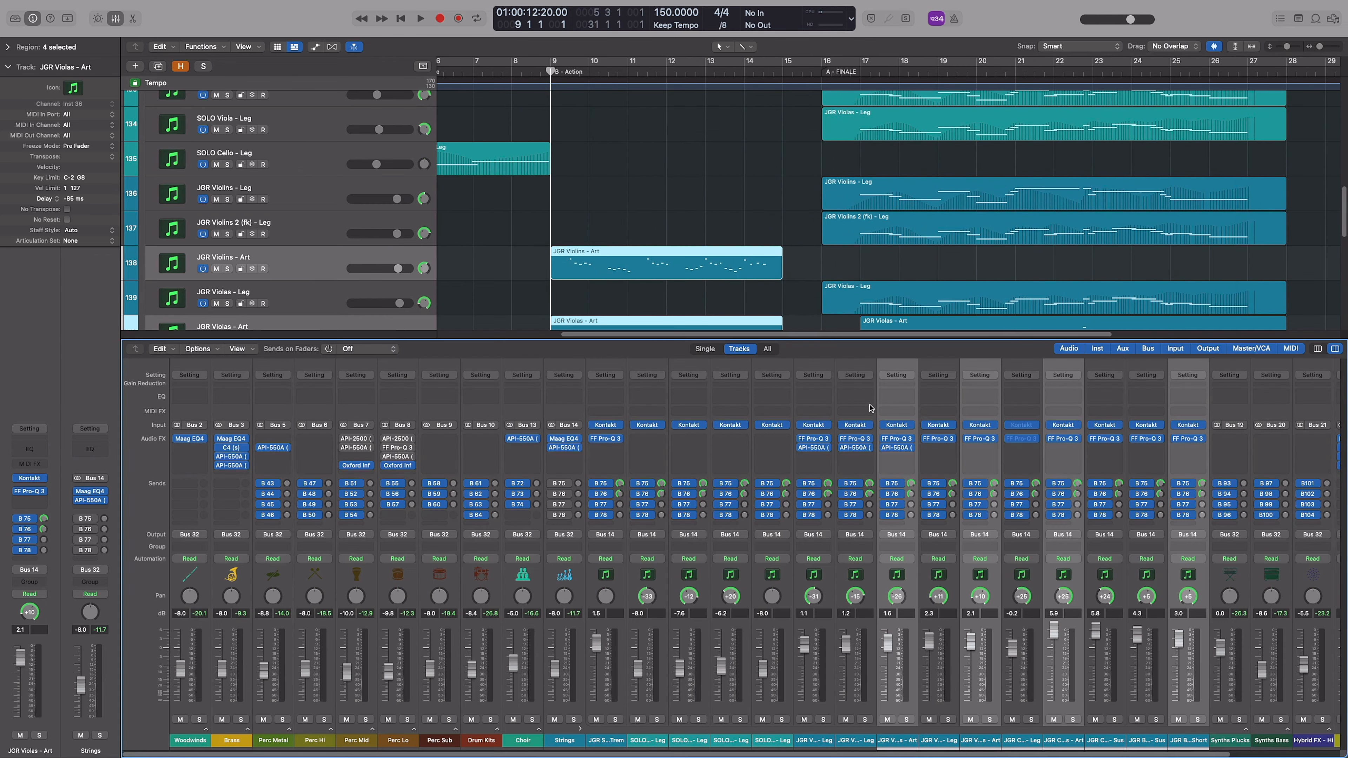
scroll(947, 483, "right", 3)
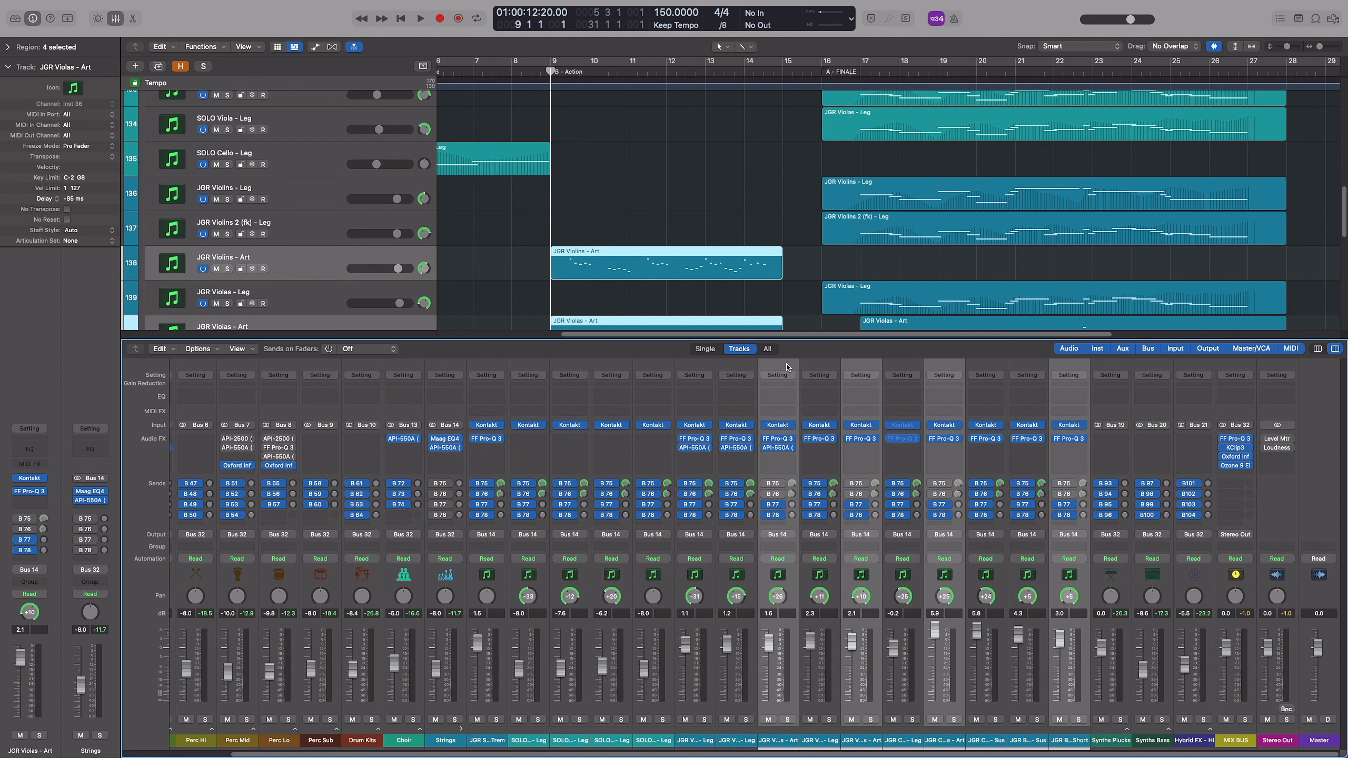
key("x")
key("s")
key("space")
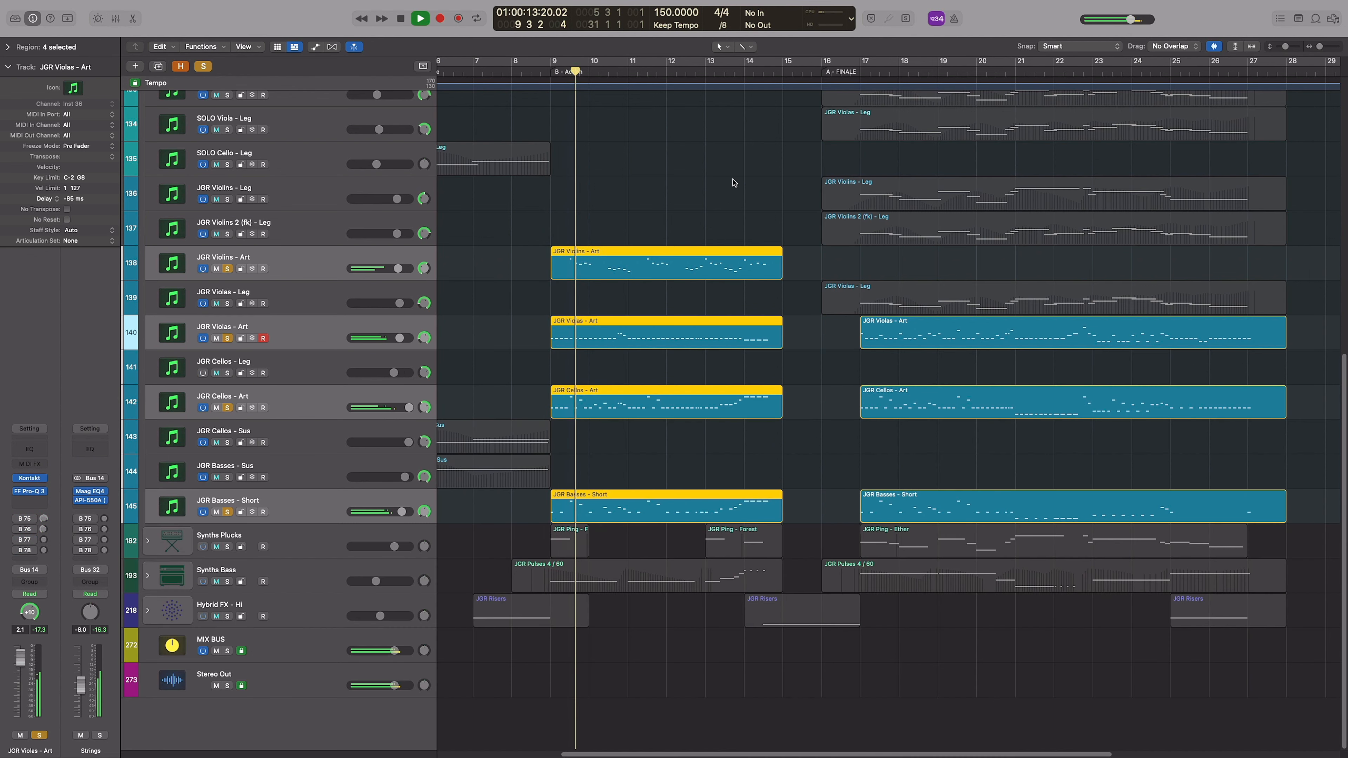
key("space")
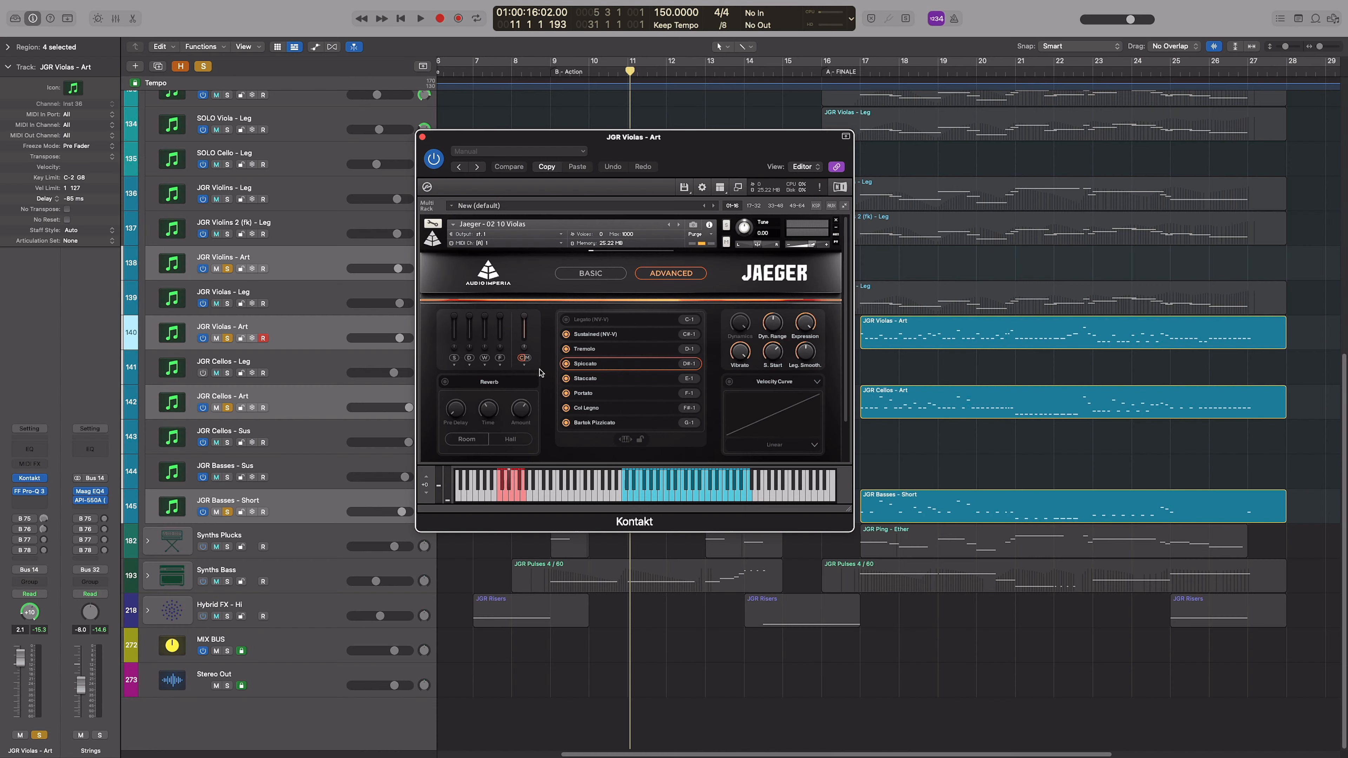
Compare the Kontakt patches of the Violins, Cellos, Basses and Violas short-articulation tracks and close the instrument window
left_click(309, 333)
left_click(316, 267)
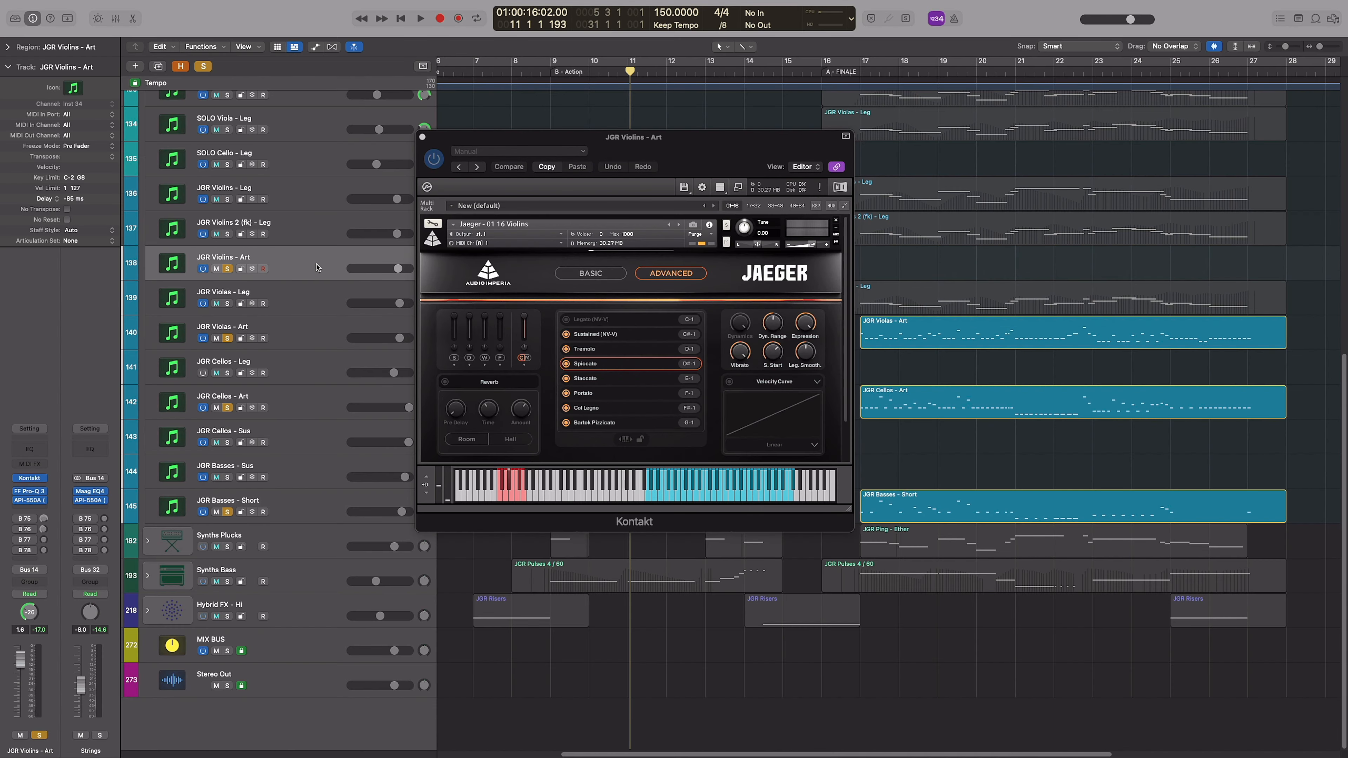
left_click(320, 402)
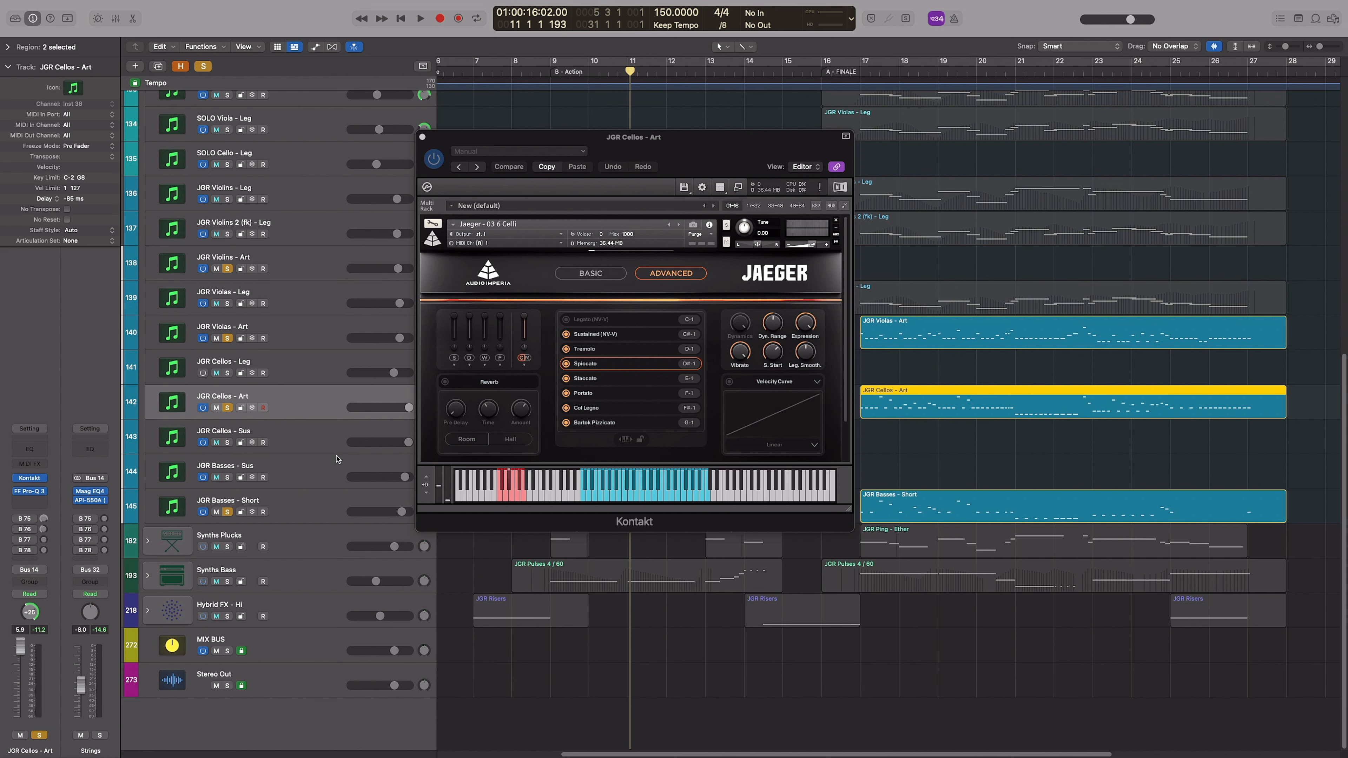
left_click(319, 505)
left_click(320, 336)
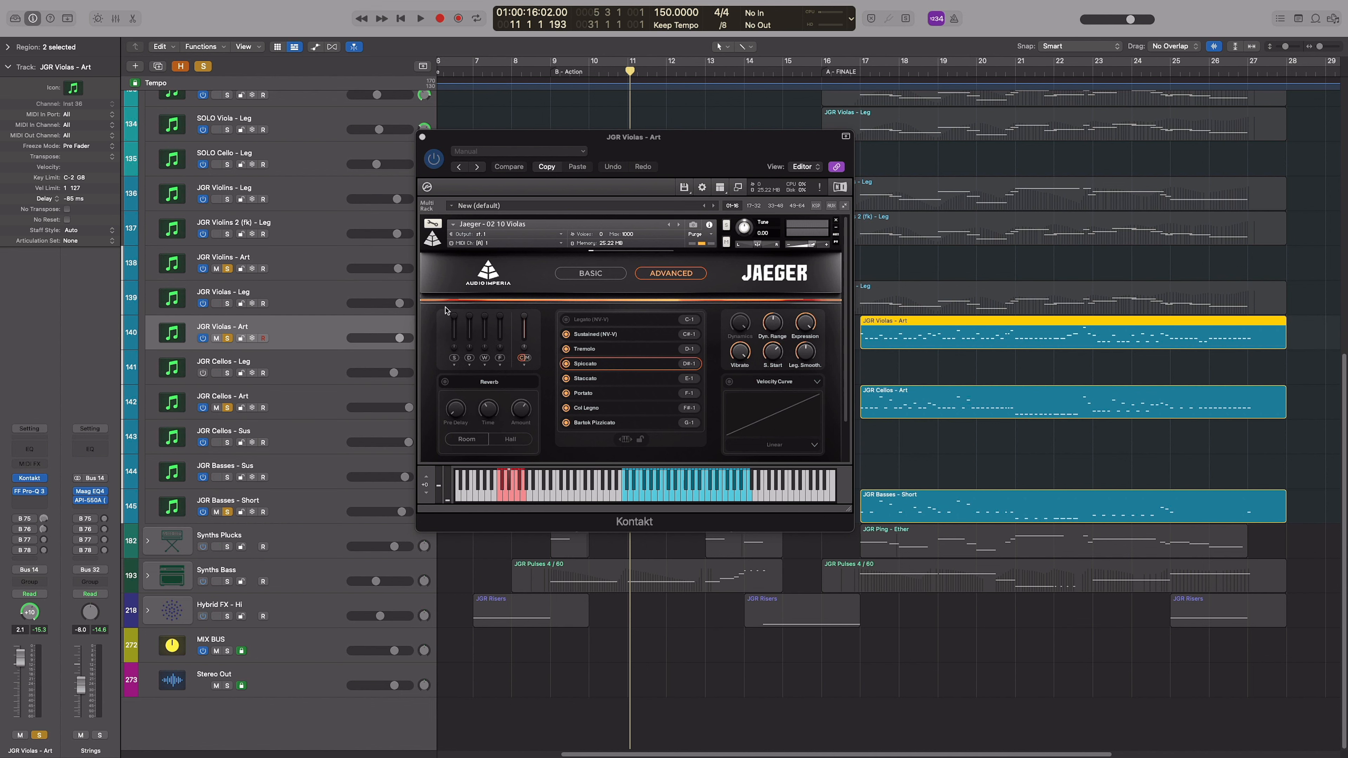
left_click(422, 137)
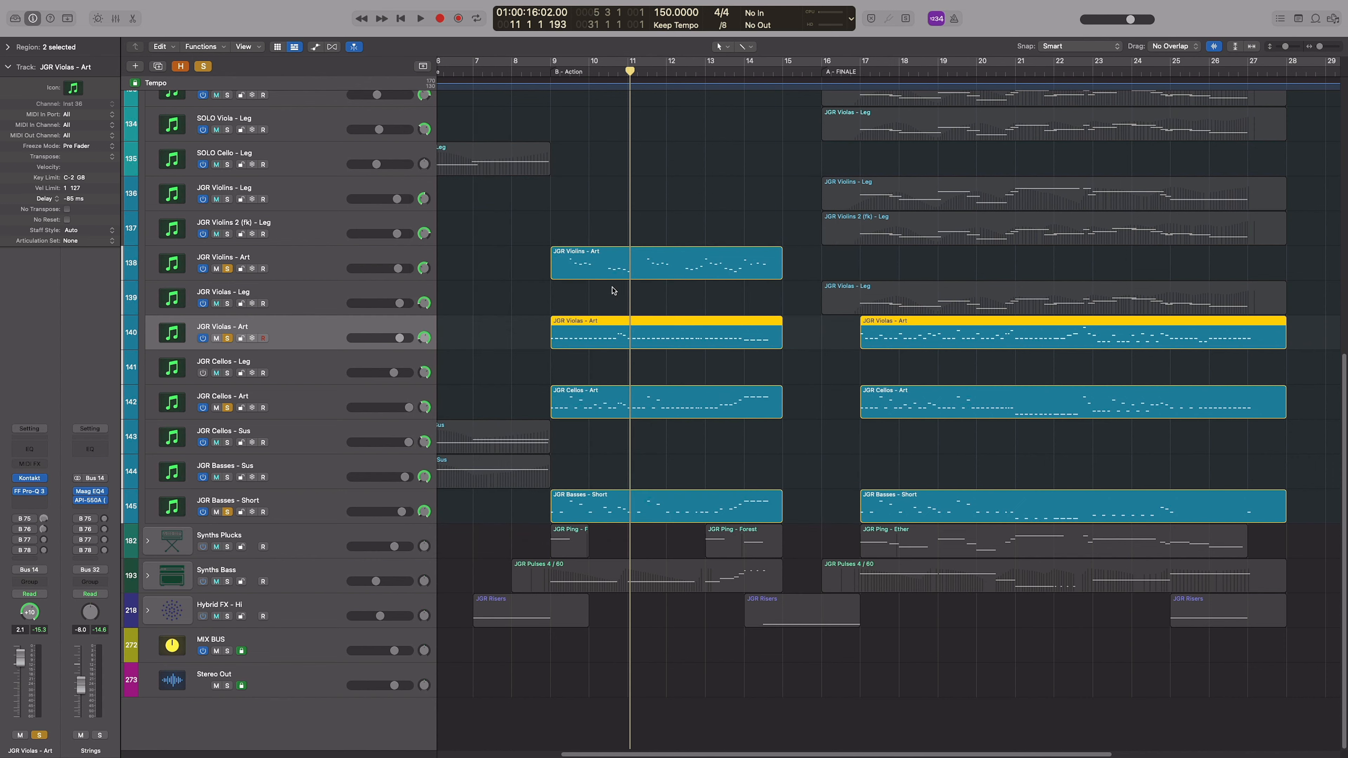
Switch sends B 75 and B 76 back on for the four short string tracks in the Mixer
key("x")
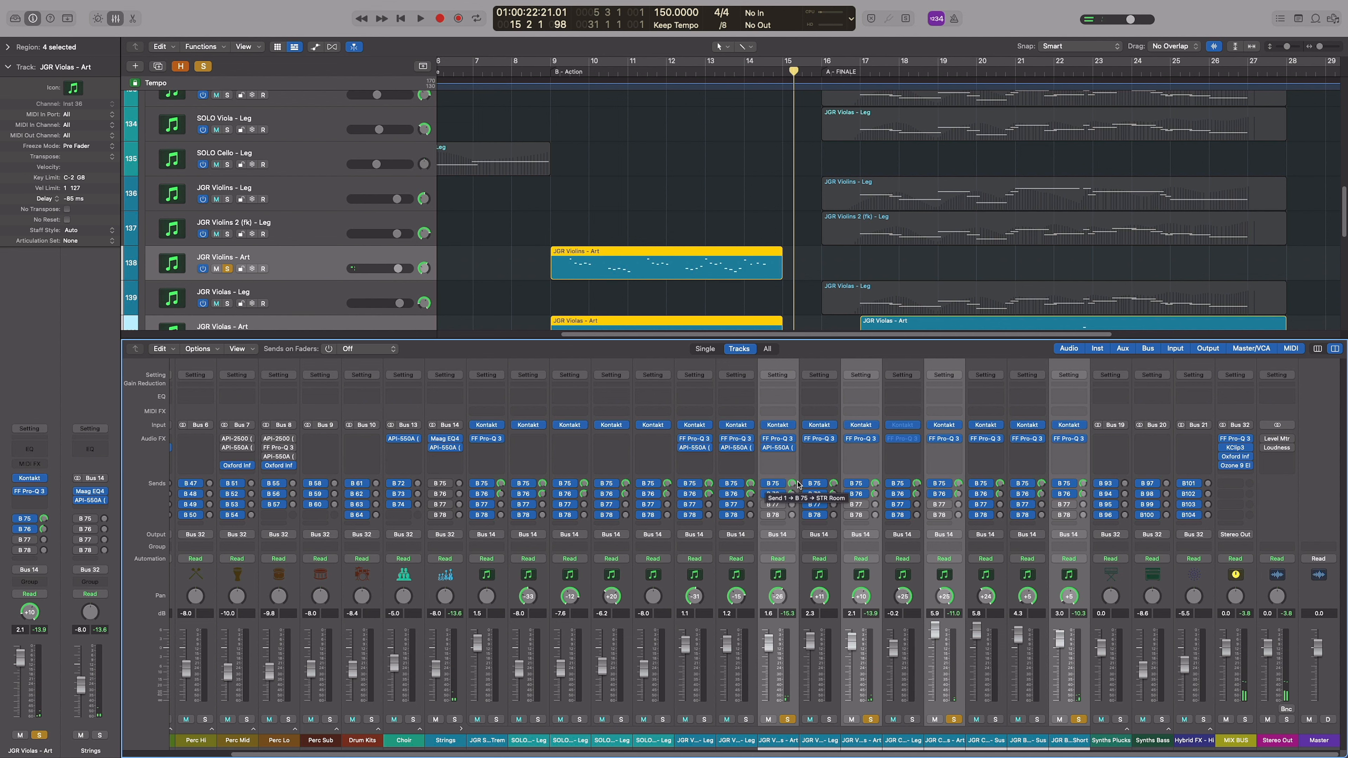
key("x")
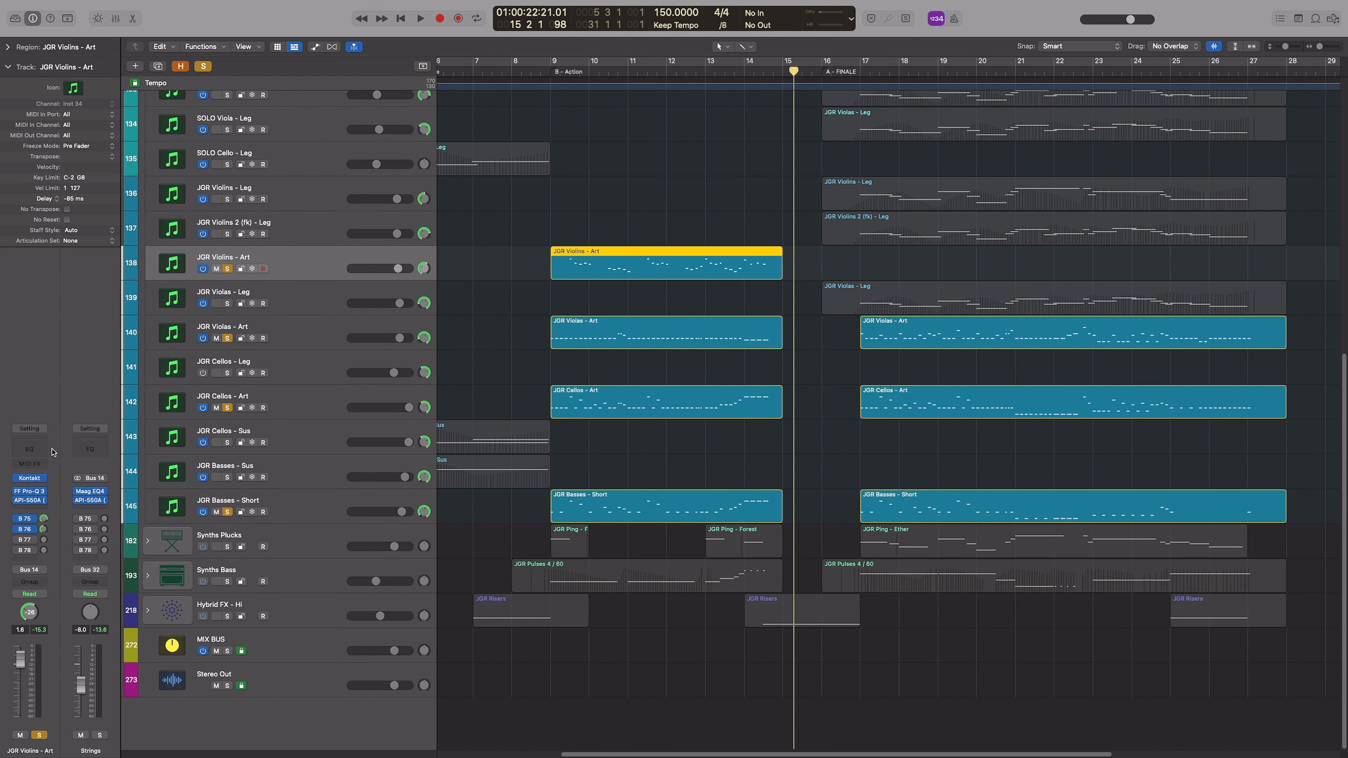
Examine the Berlin Studio reverb and FF Pro-Q 3 low cut on the STR Room bus, closing each plug-in
left_click(88, 496)
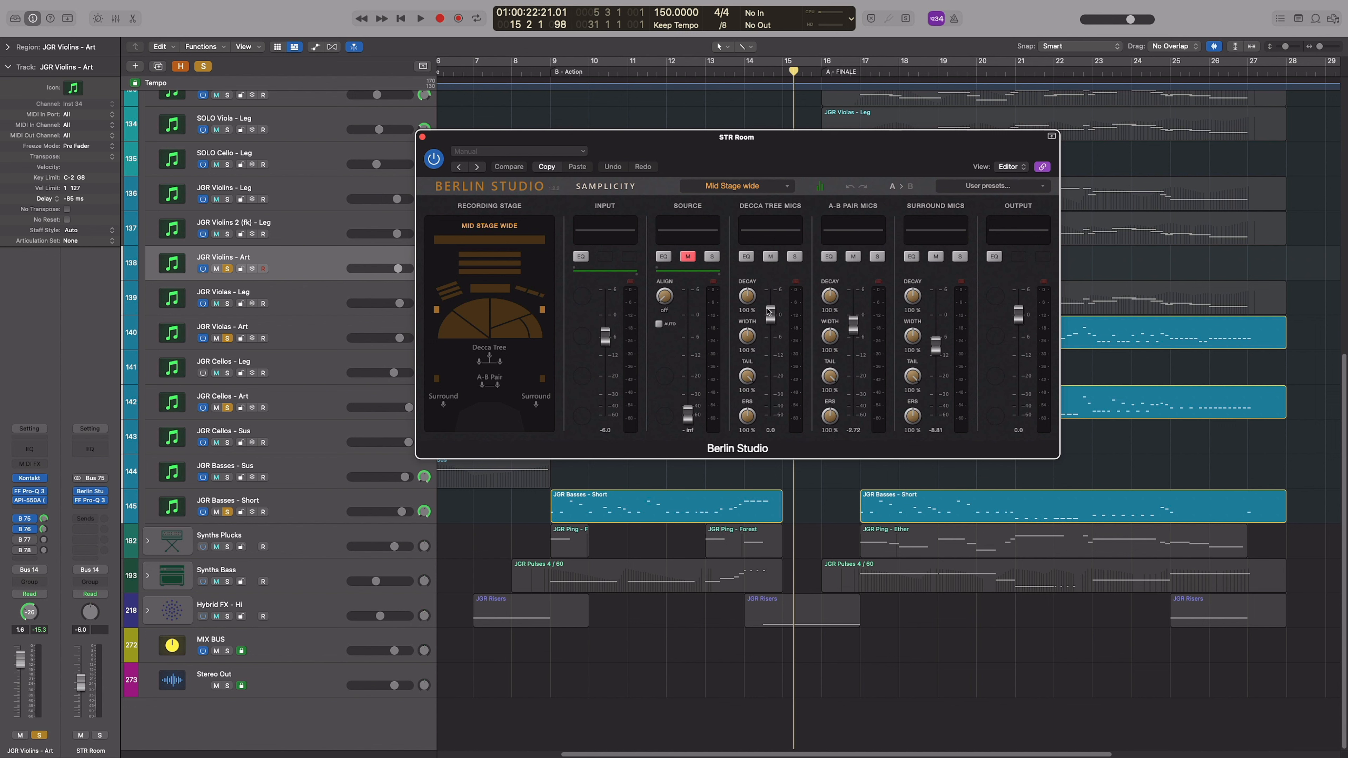
left_click(423, 138)
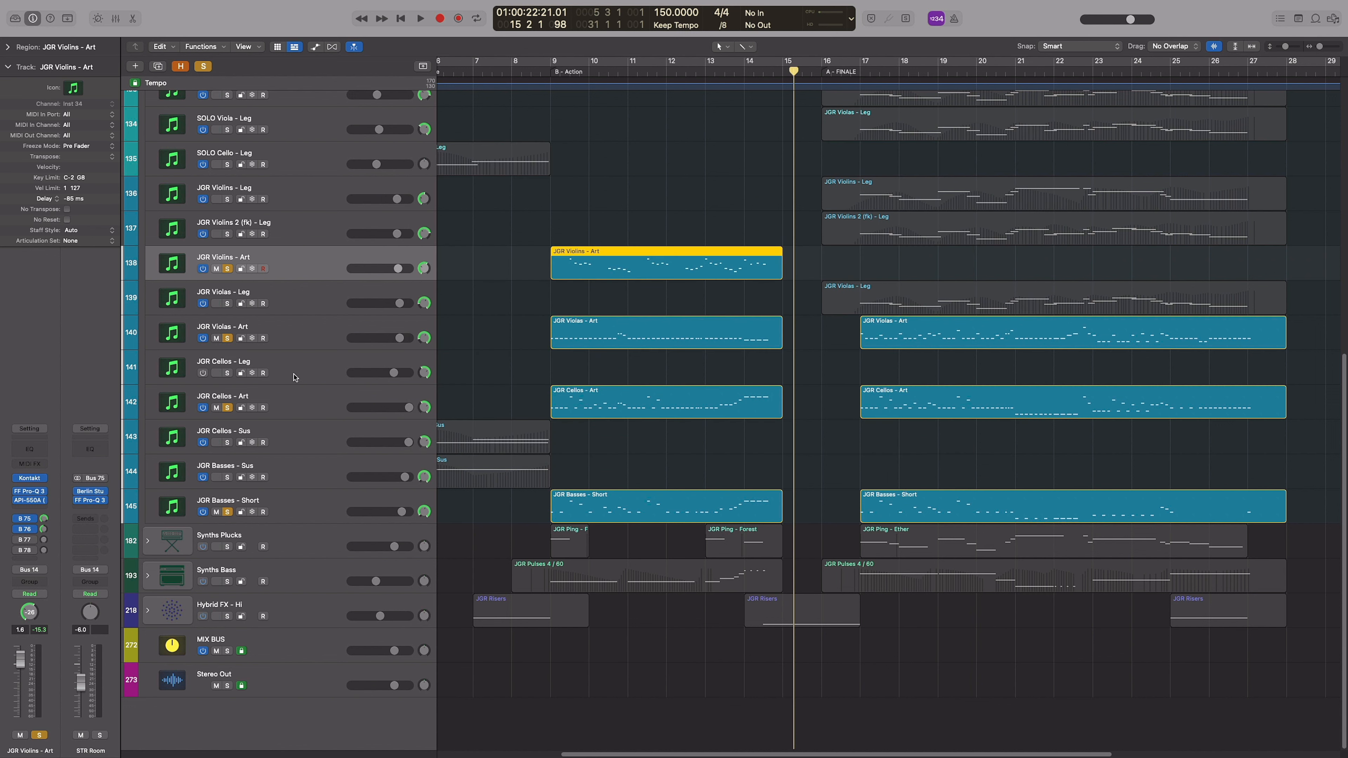
left_click(88, 502)
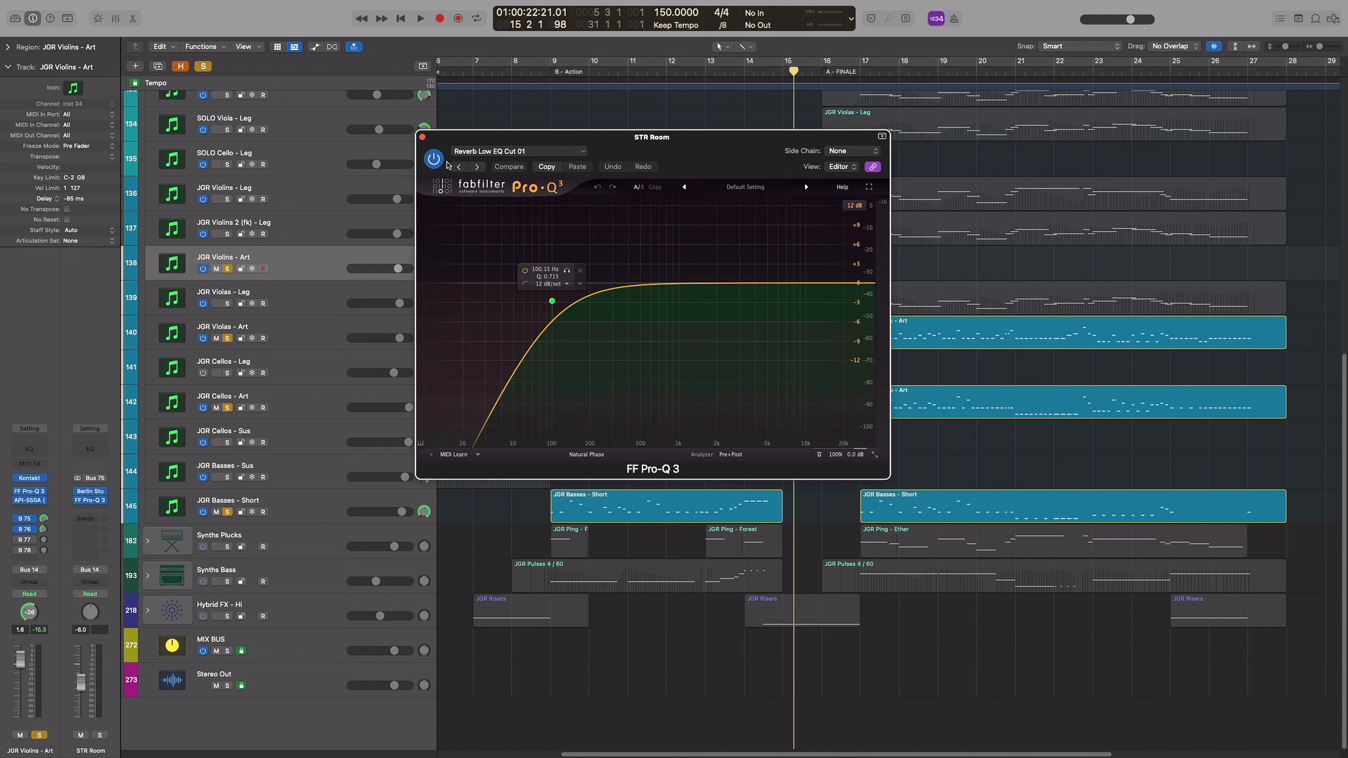
left_click(423, 138)
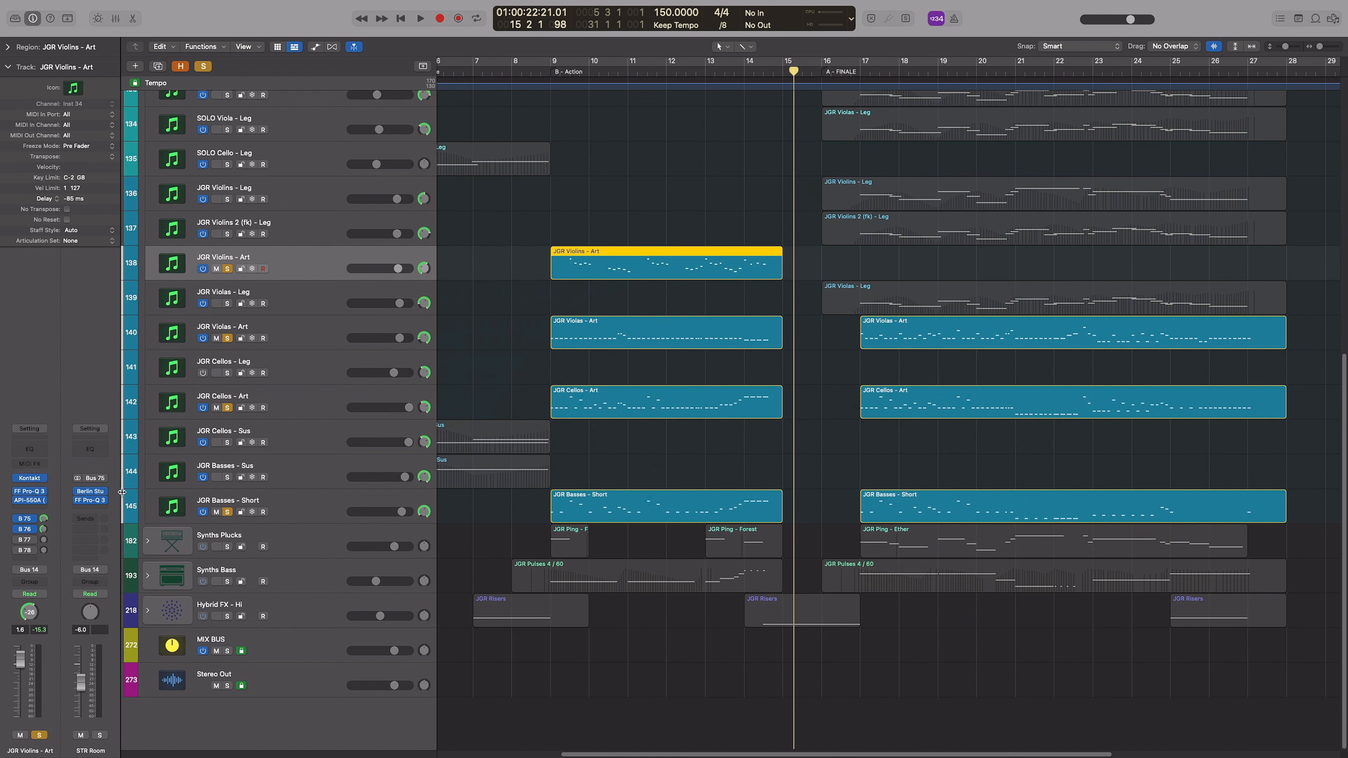
Examine the VSS3 reverb's Large Warm Hall settings on the STR Hall bus, close it and return the playhead to bar 9
left_click(45, 530)
left_click(90, 491)
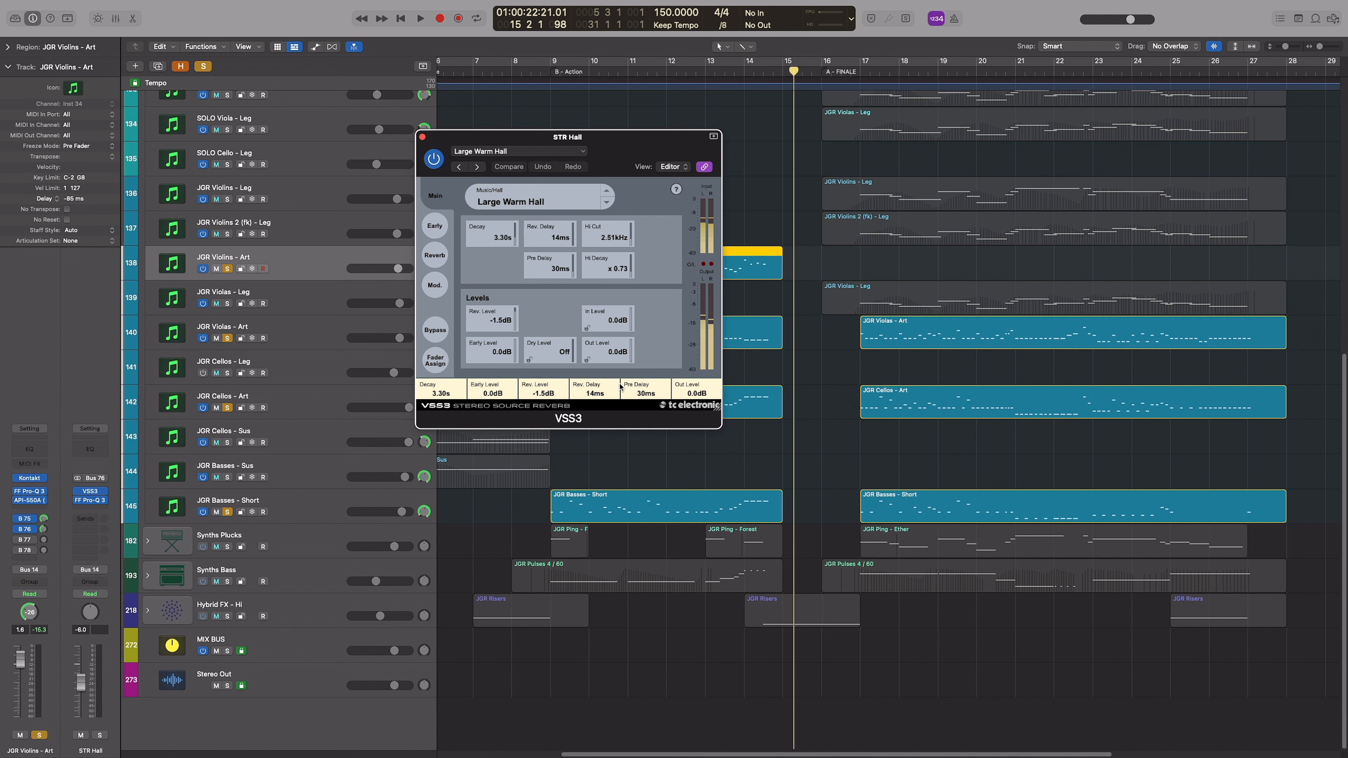
left_click_drag(586, 136, 876, 181)
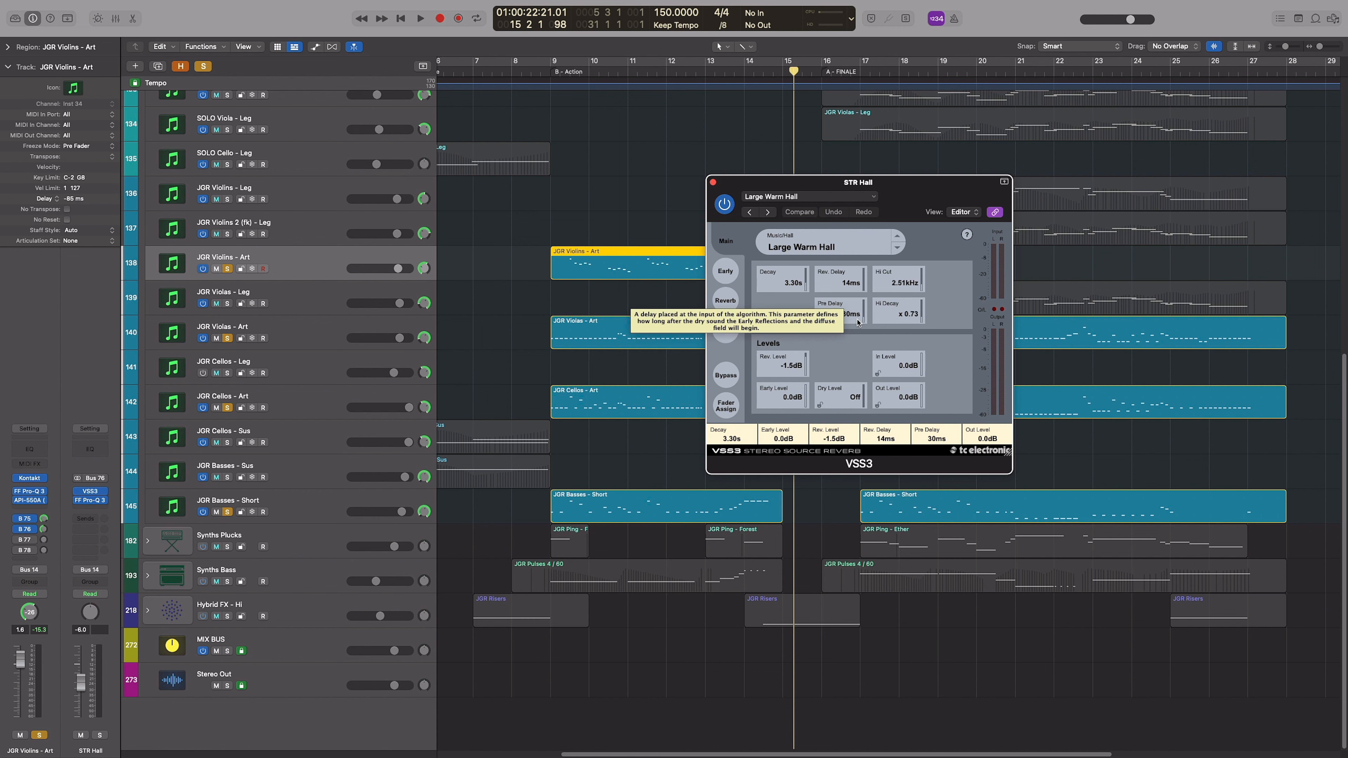
left_click(712, 183)
left_click(552, 72)
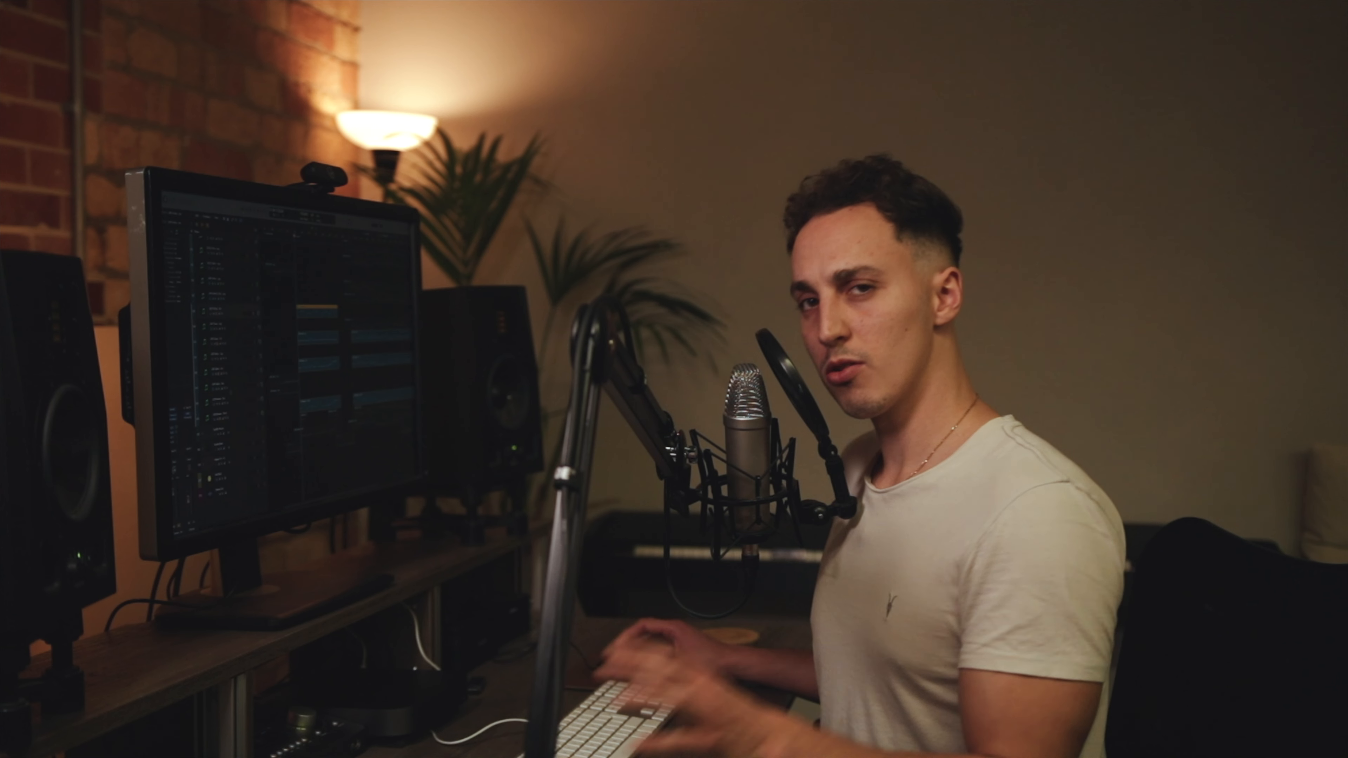
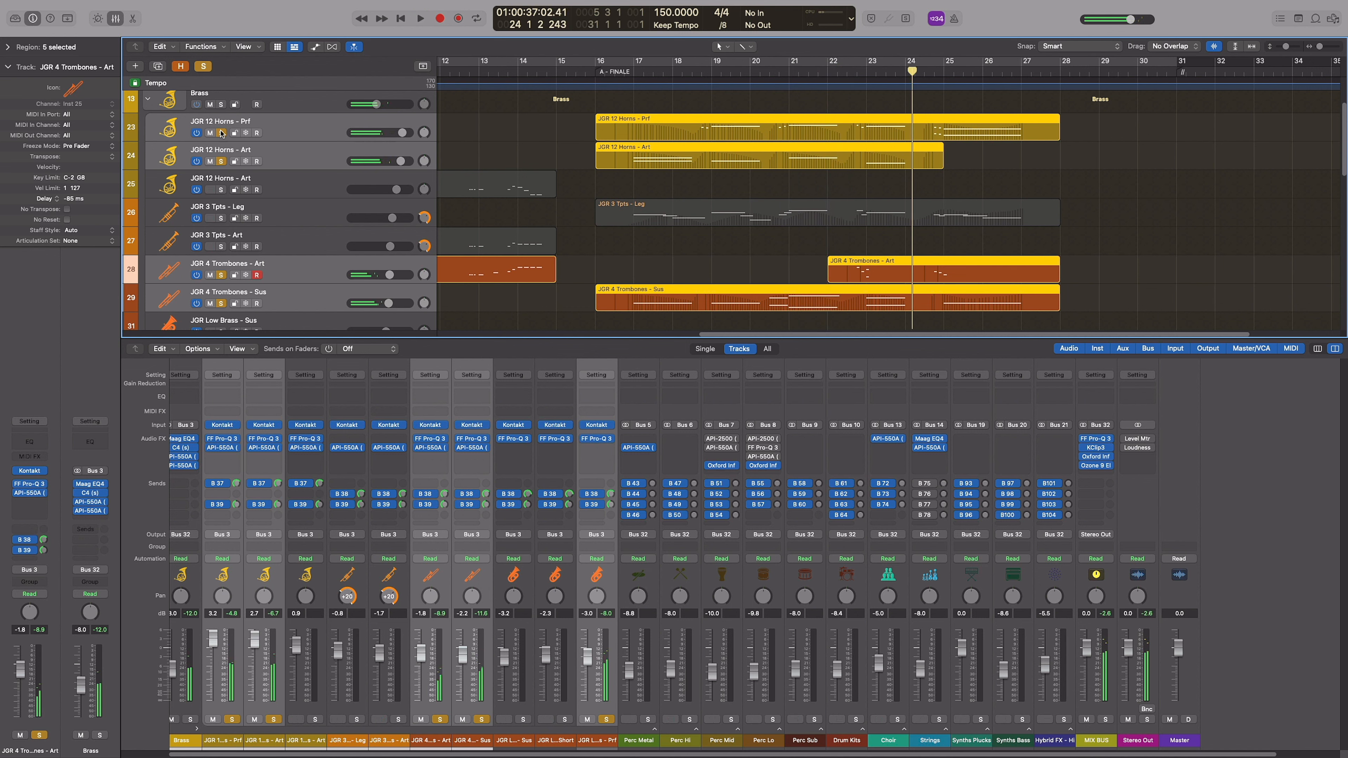
Hide the Mixer, solo the JGR 12 Horns - Prf and Art finale tracks, and play them dry from bar 17
left_click(224, 162)
key("x")
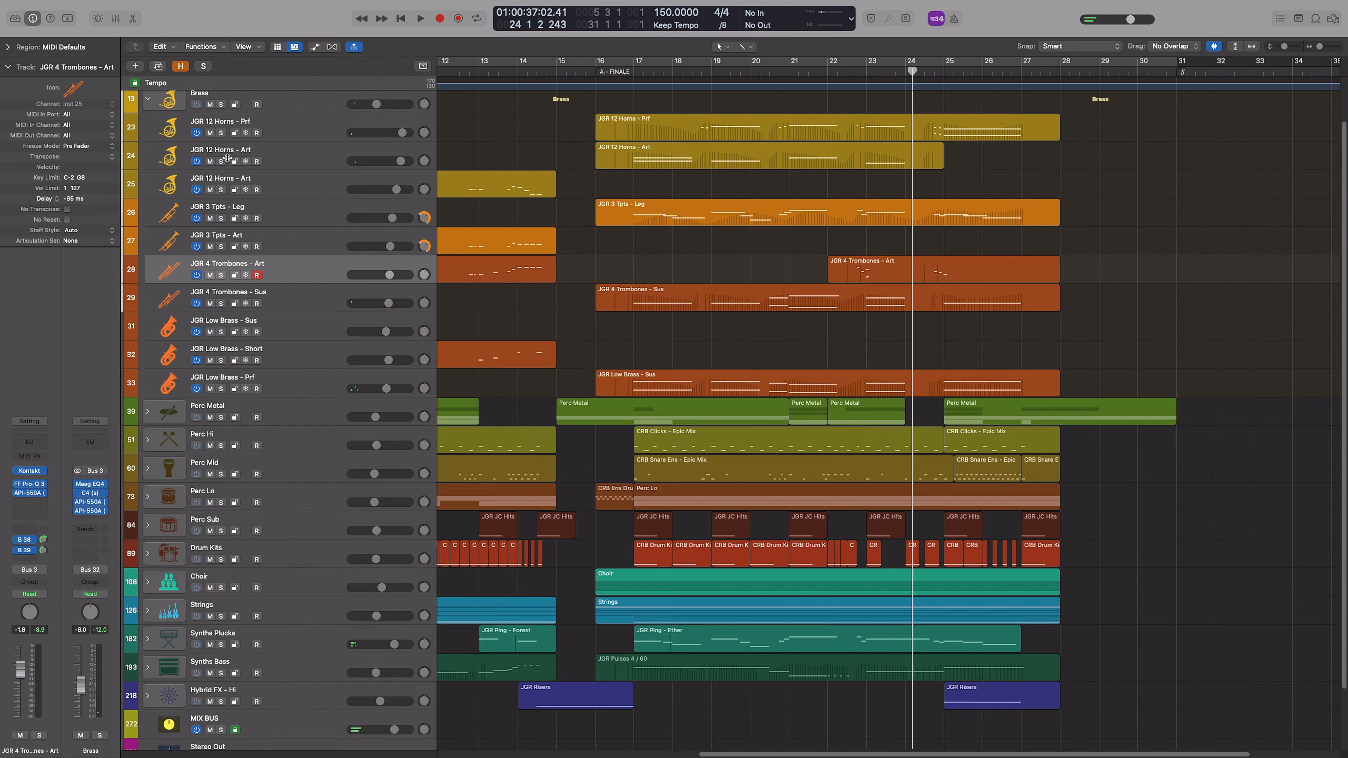
left_click(285, 137)
left_click(293, 163, "shift")
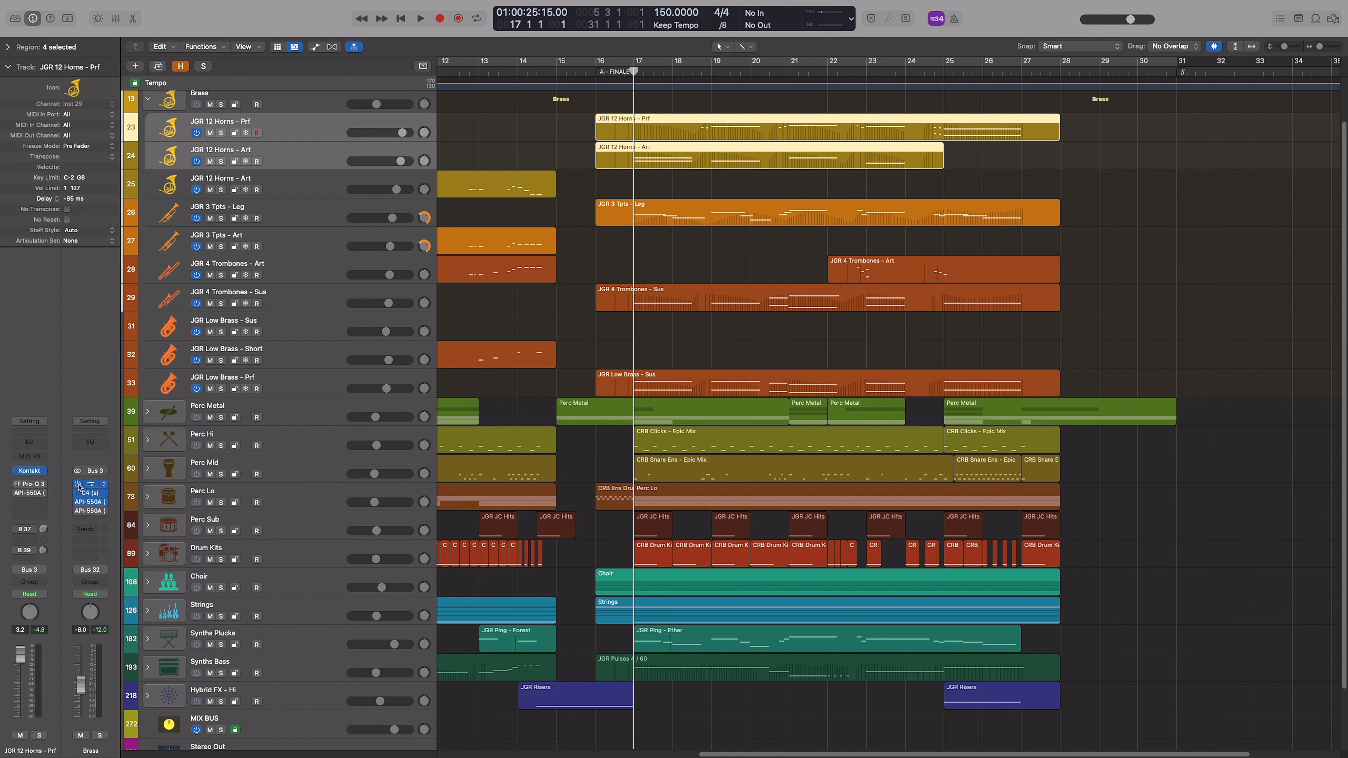
key("s")
key("space")
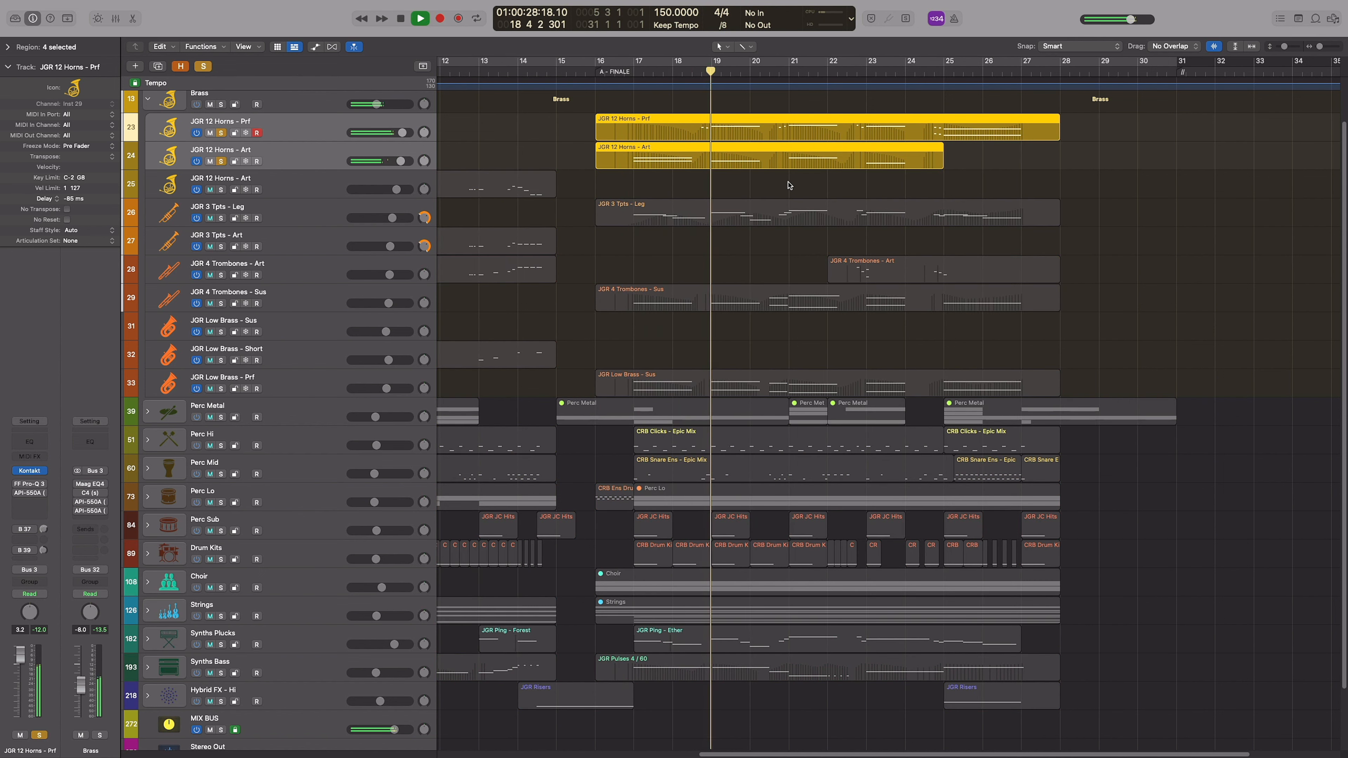
left_click(623, 187)
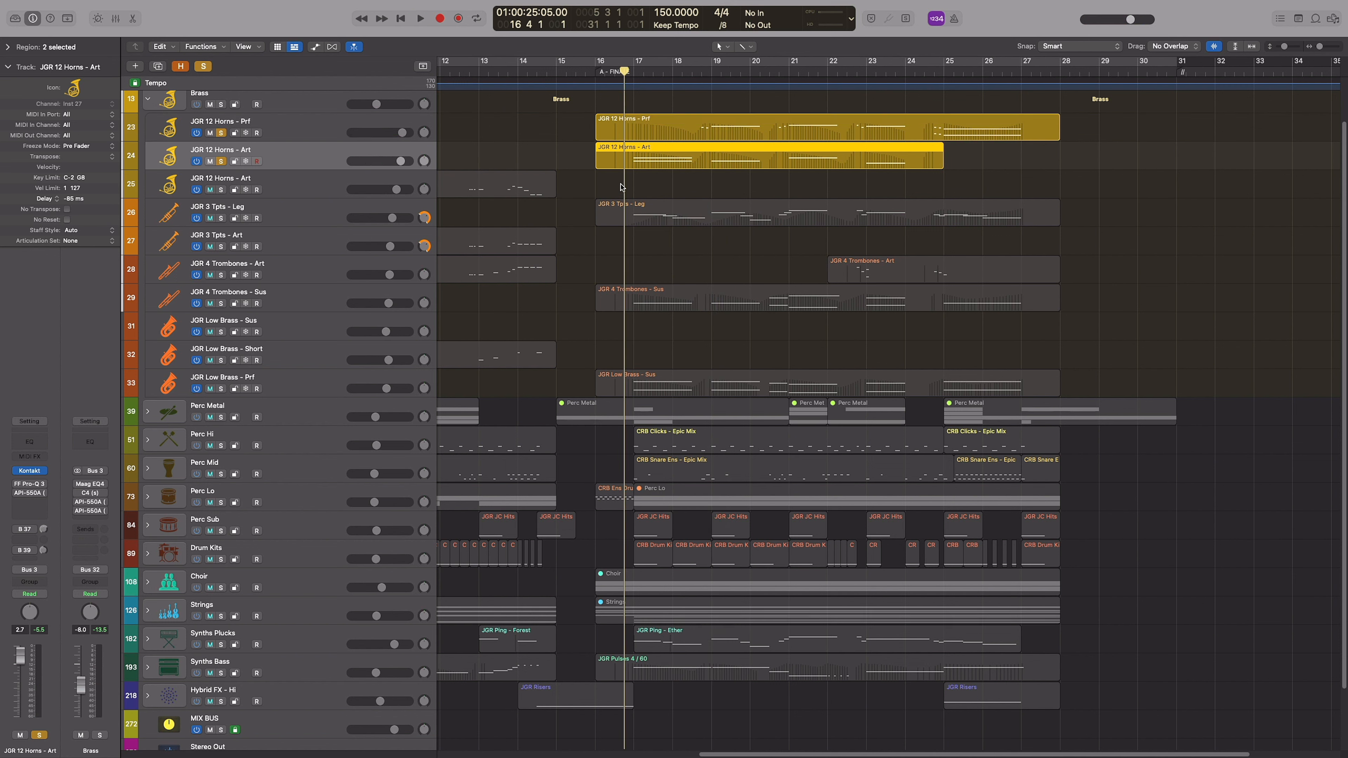
left_click(623, 187)
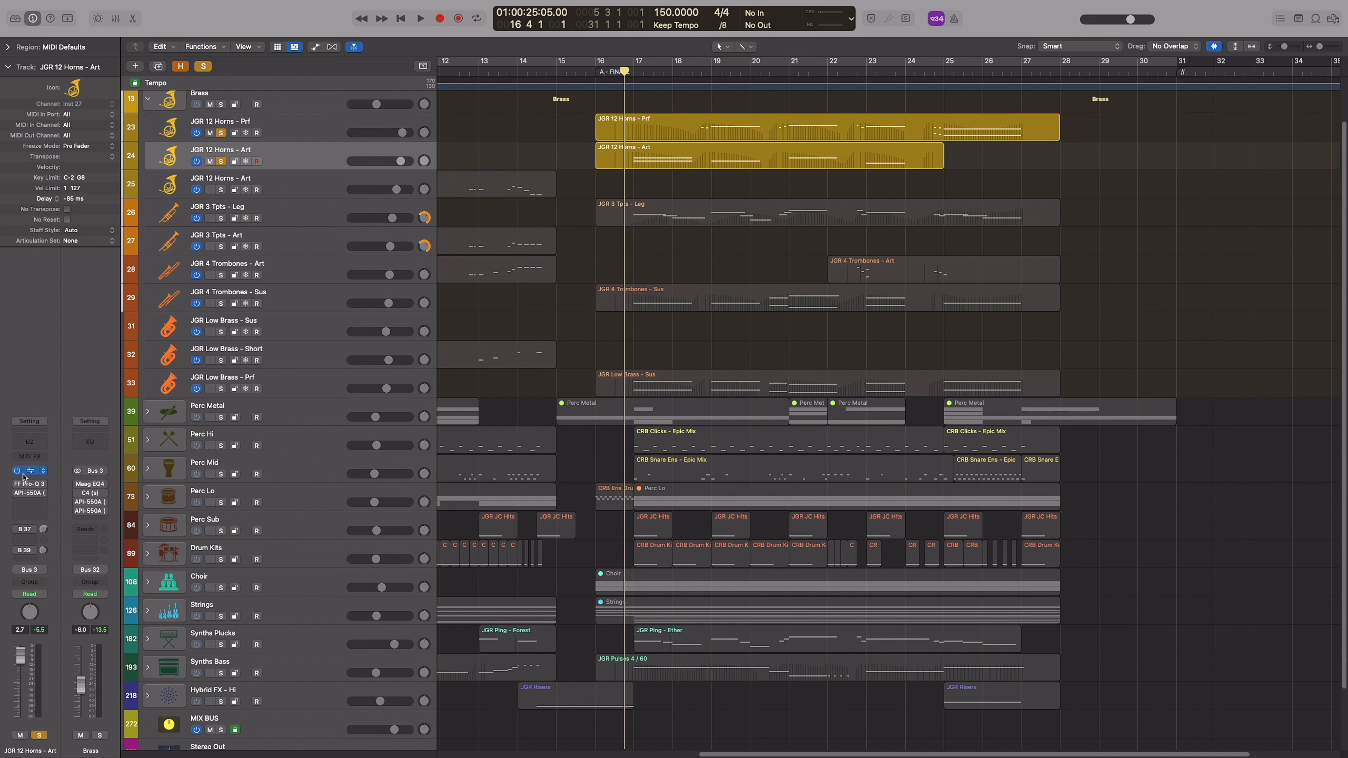
Enable FF Pro-Q 3 on the two soloed horn tracks and play them with its curve open
left_click(28, 486)
left_click_drag(692, 153, 810, 180)
left_click(282, 130)
key("space")
left_click_drag(678, 168, 763, 220)
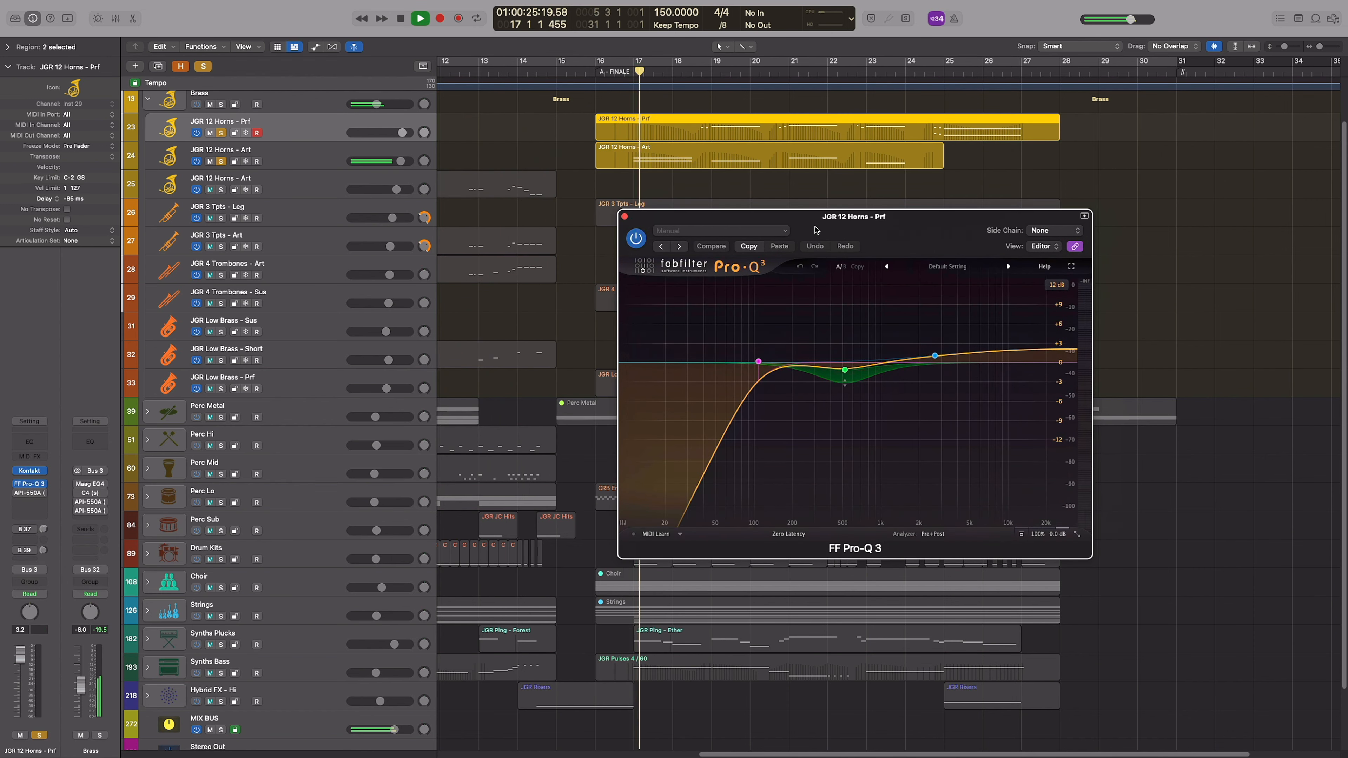
left_click(313, 152, "shift")
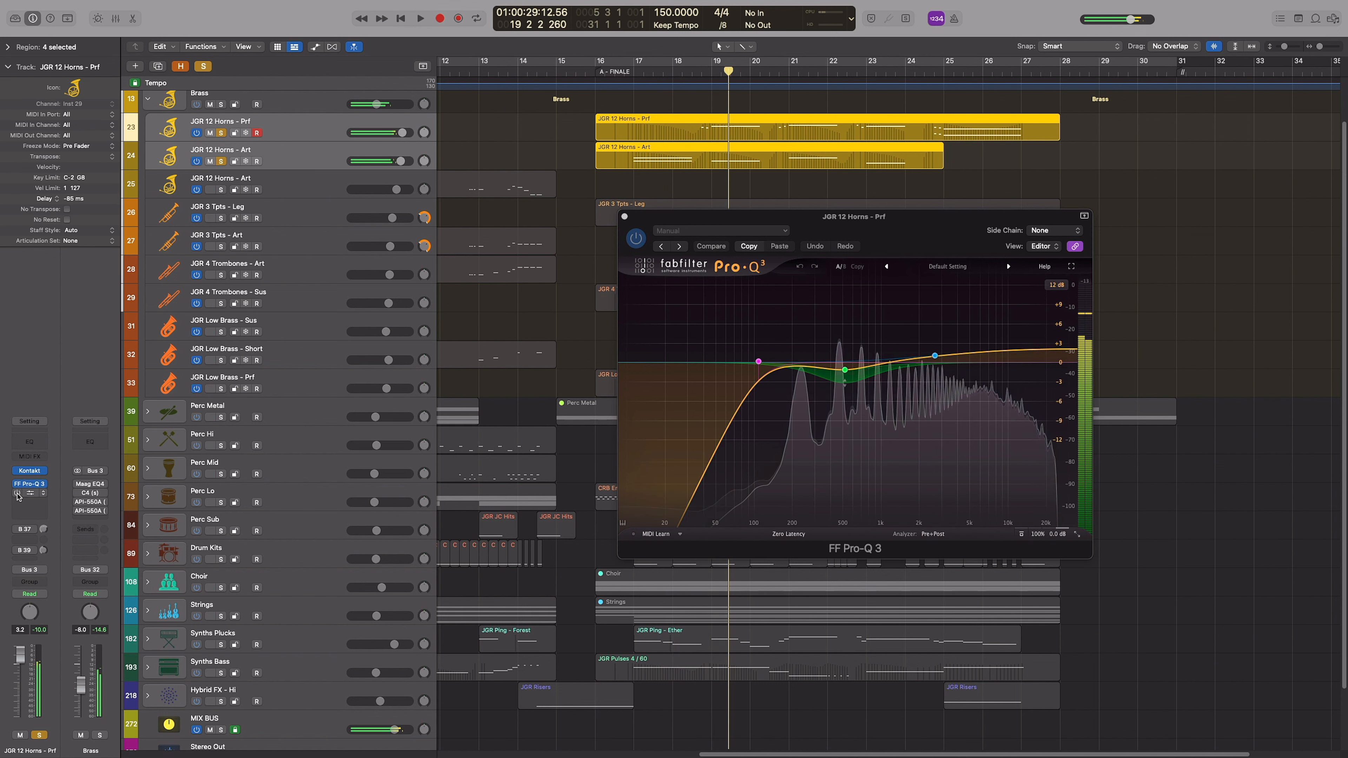
Enable API-550A on both horn tracks, play the horns with its settings open, and close the plug-in
left_click(35, 493)
key("space")
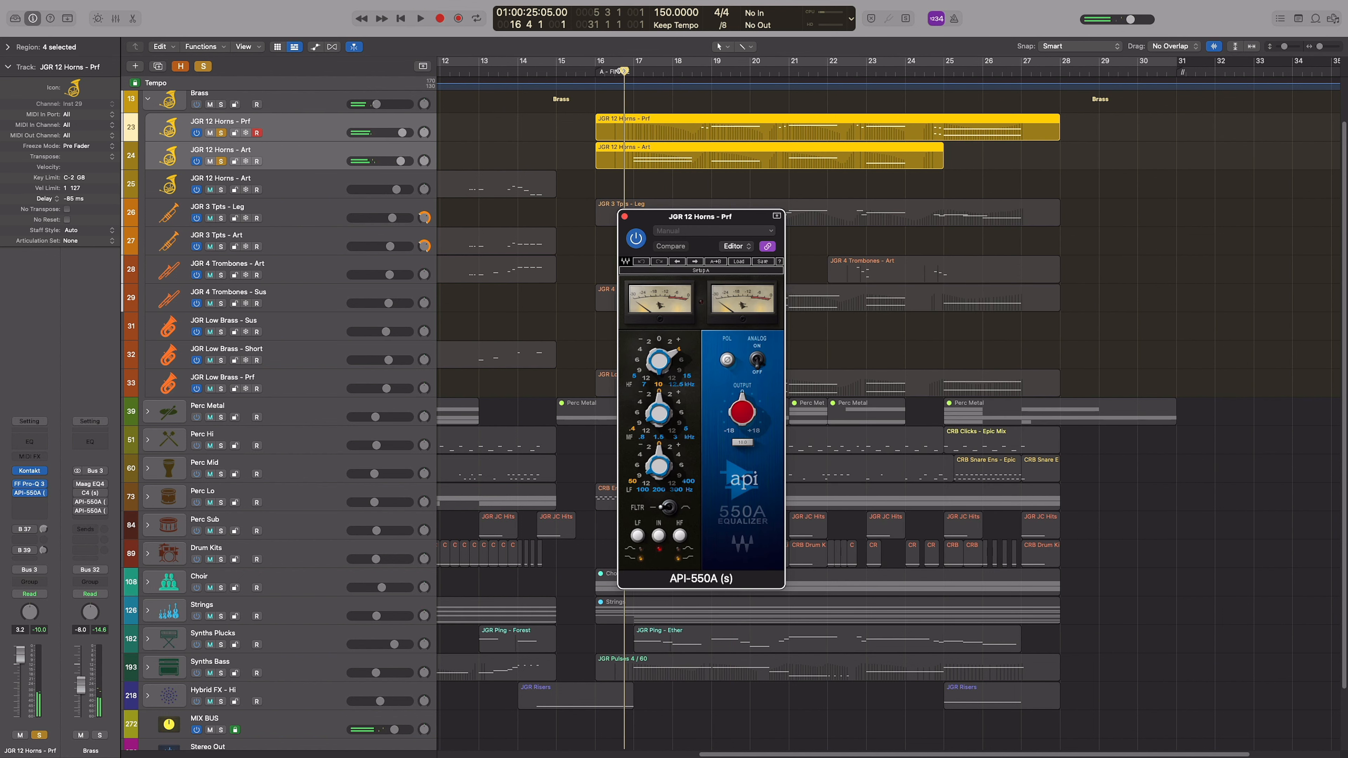
left_click(310, 132)
left_click(303, 151)
key("space")
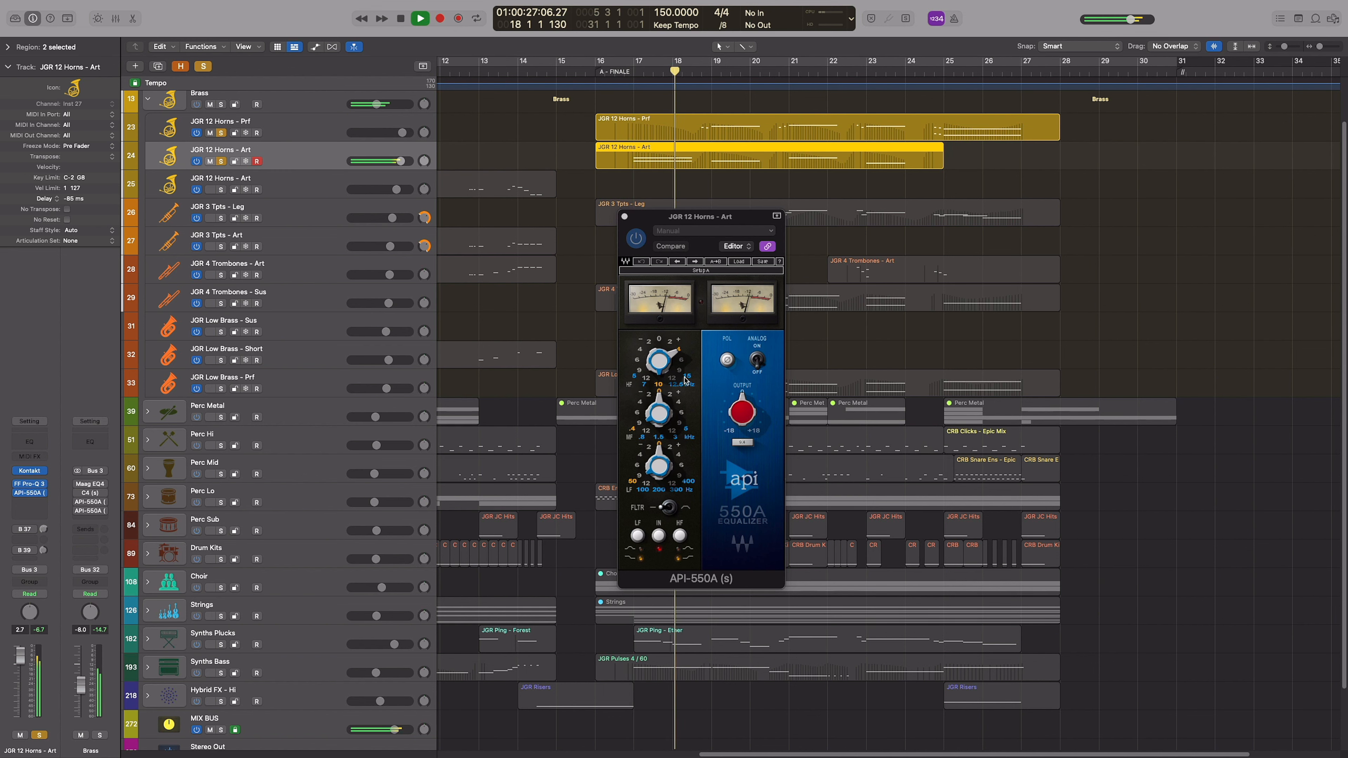
key("space")
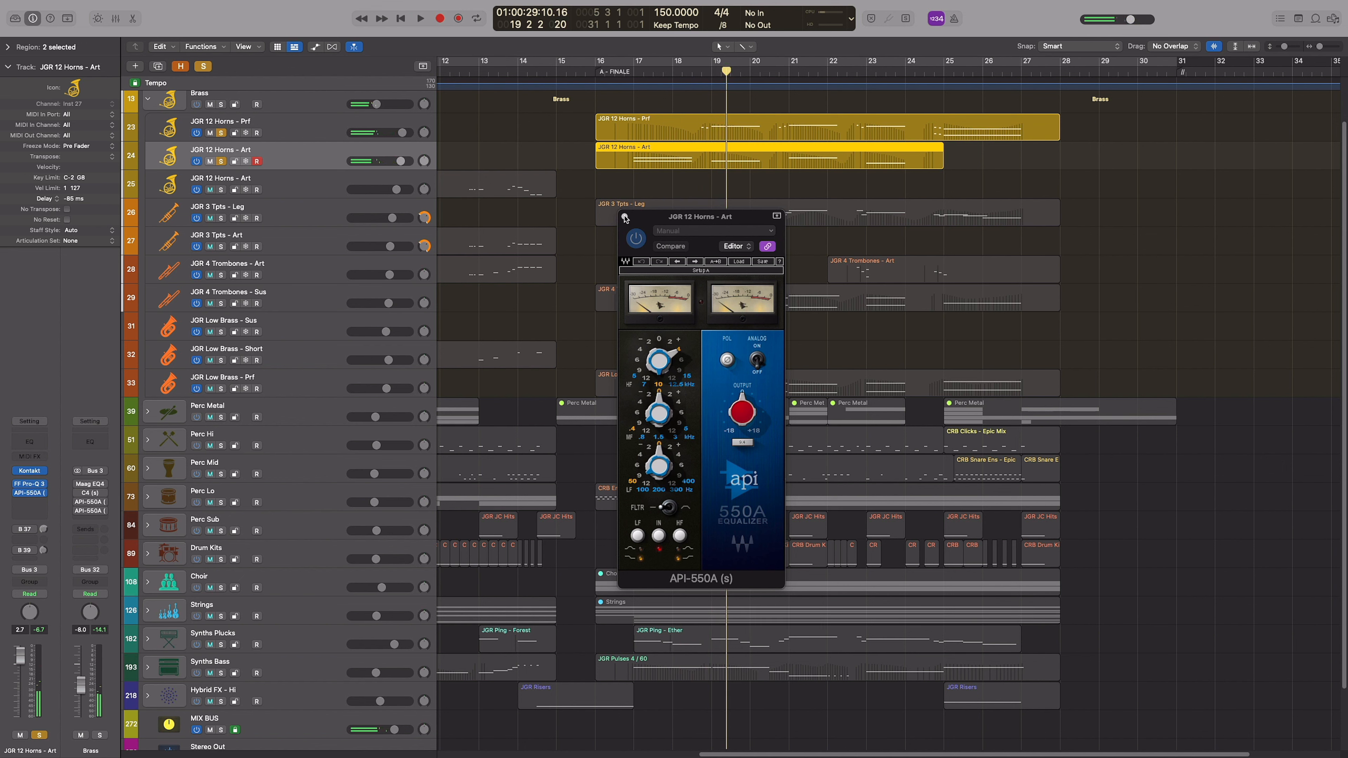
left_click(625, 217)
Enable Maag EQ4 on the Brass stack, play the horns through it from just before bar 17, and close it
left_click(90, 486)
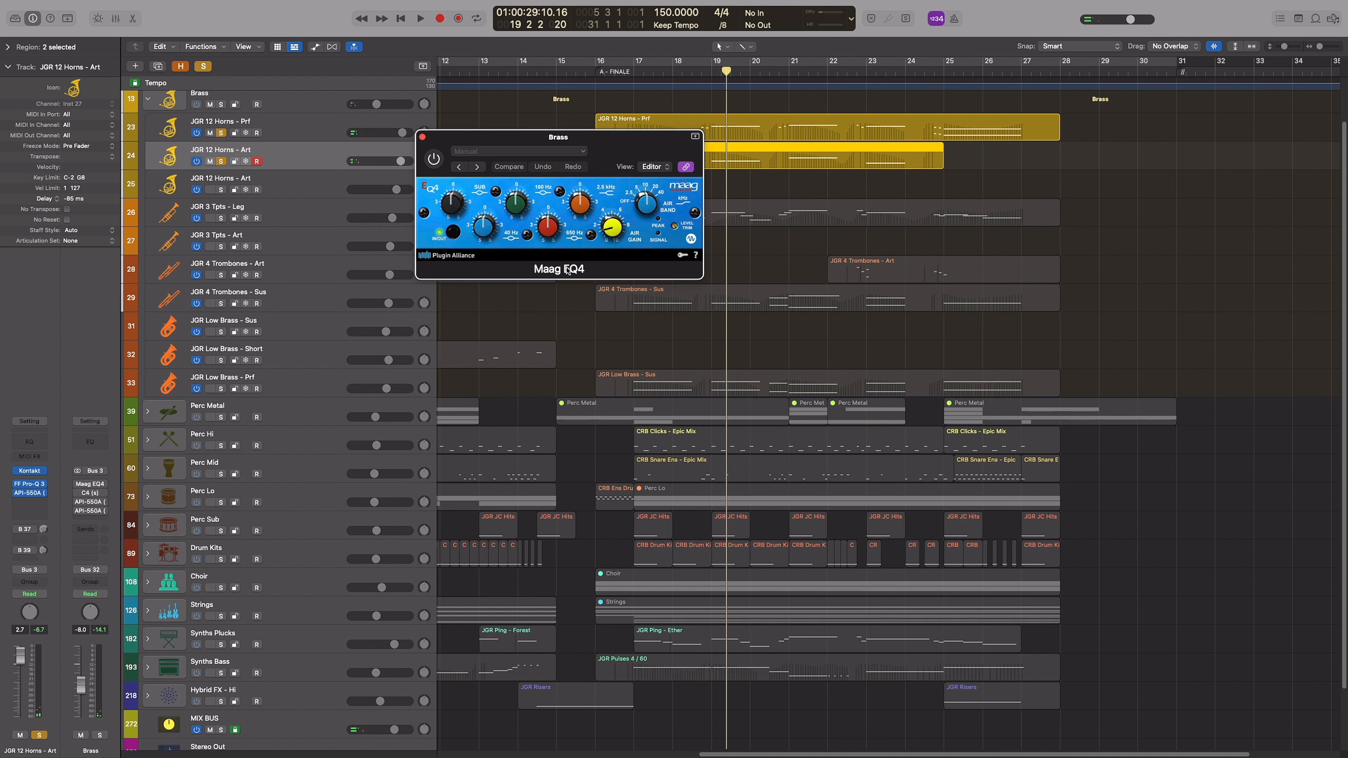
left_click_drag(624, 149, 636, 182)
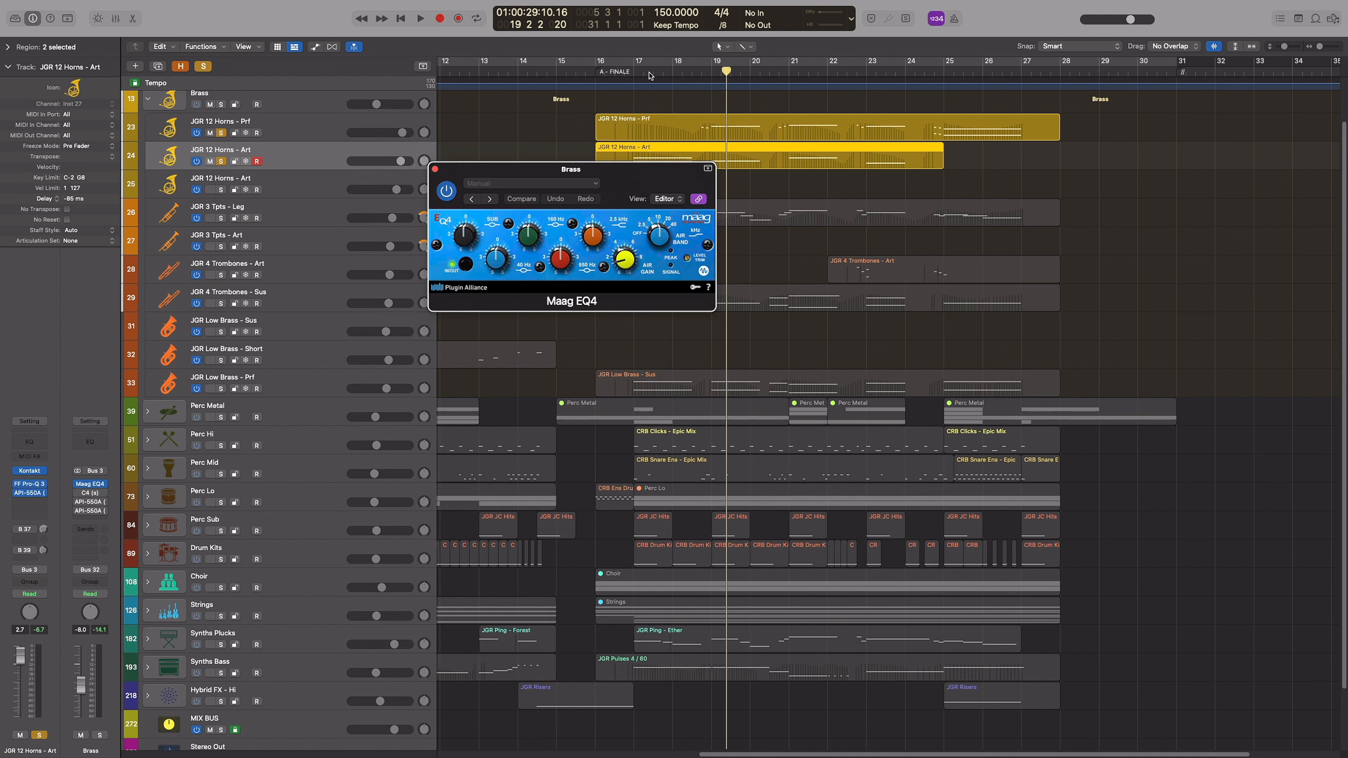
left_click(627, 75)
scroll(637, 133, "down", 1)
key("space")
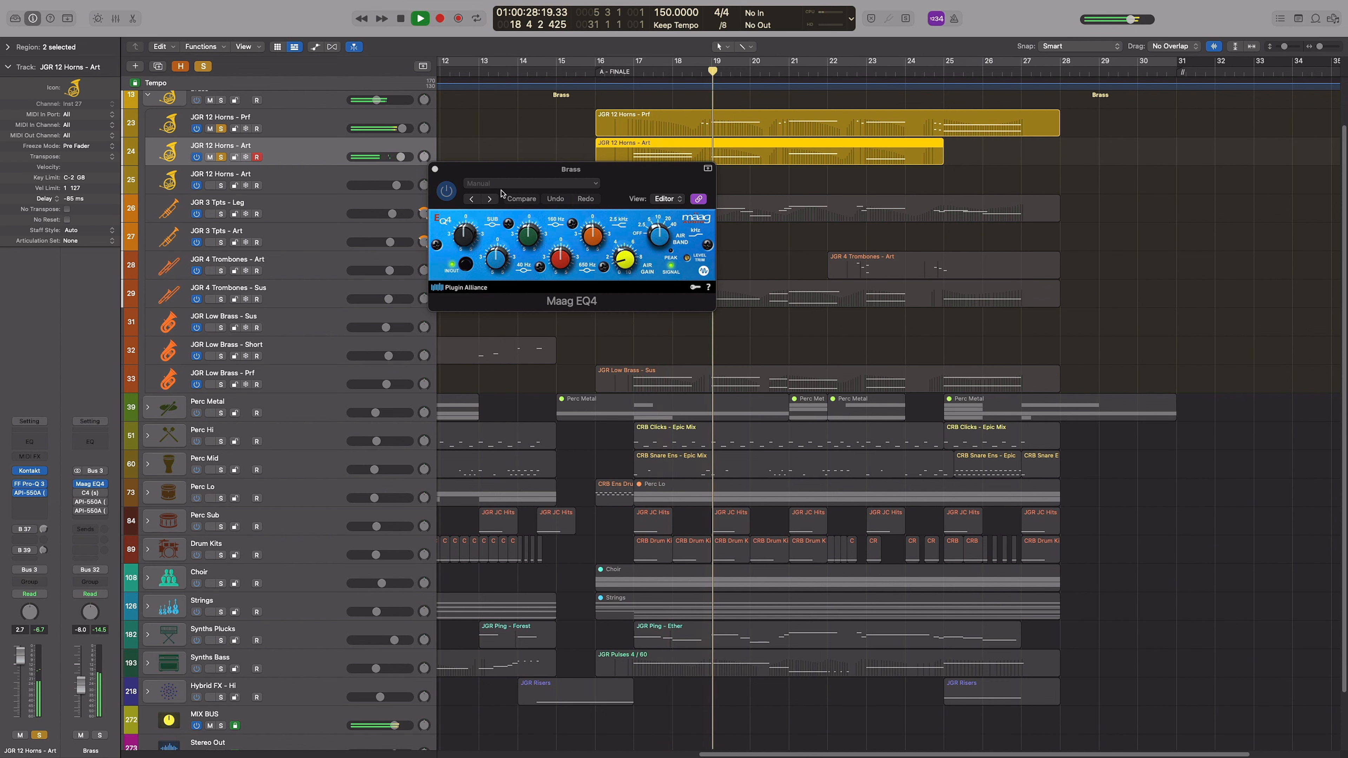
left_click(435, 170)
key("space")
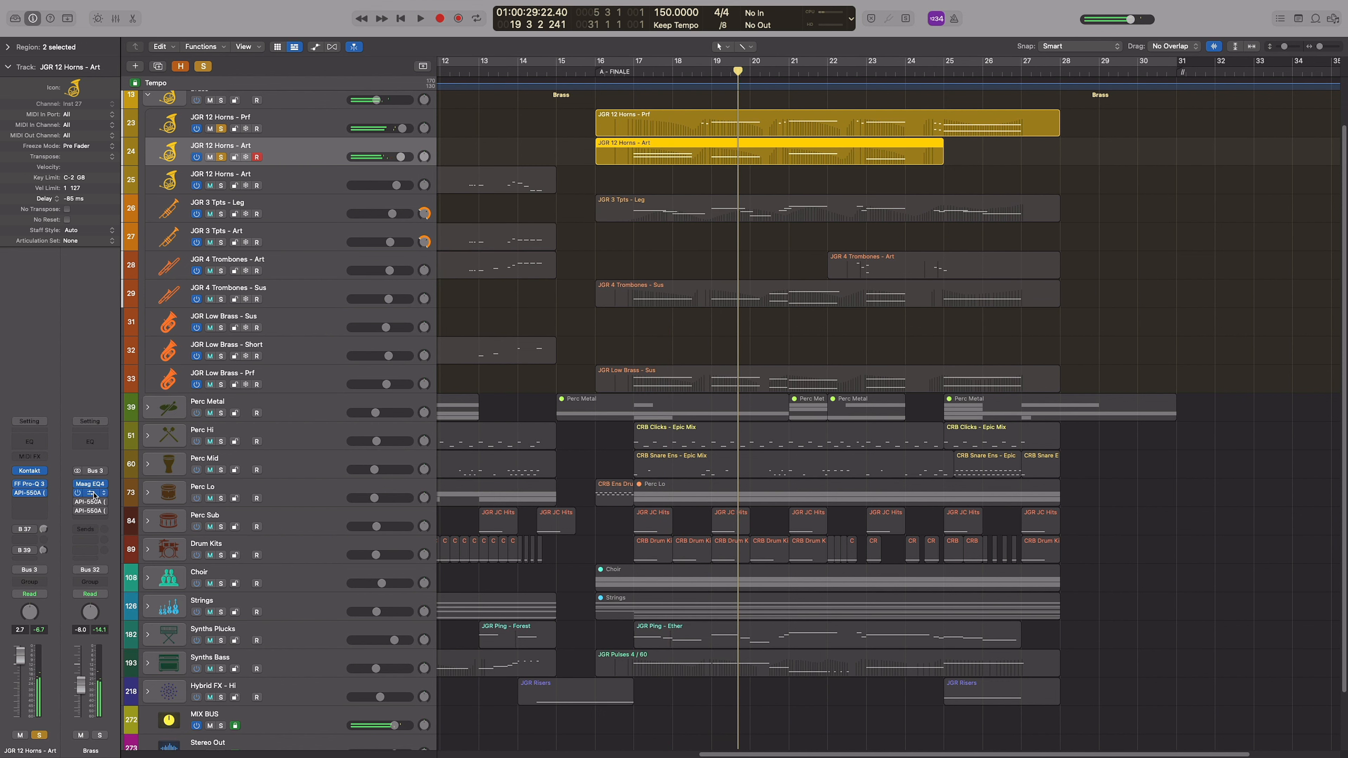
Enable C4 and both API-550A equalizers on the Brass stack, viewing and closing the C4 and the second API-550A
left_click(93, 495)
left_click(423, 137)
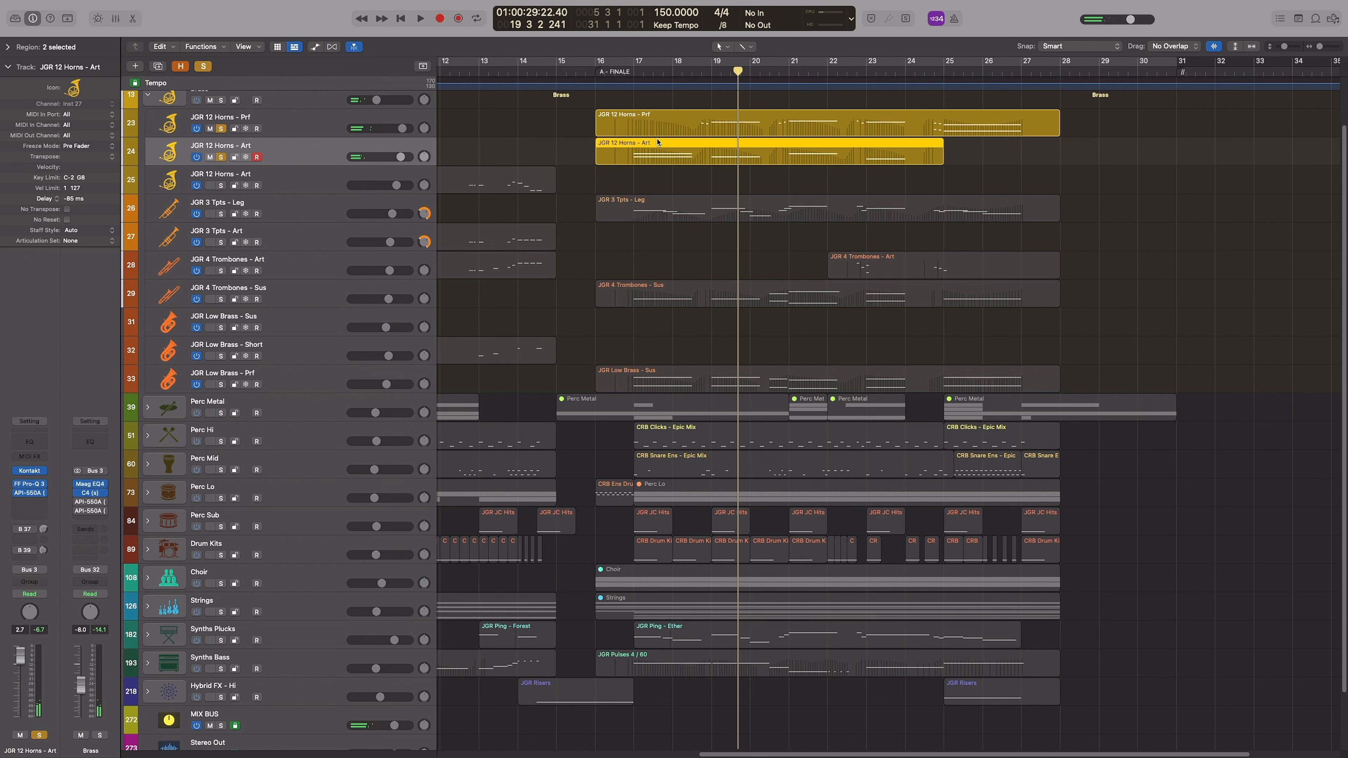
left_click(92, 511)
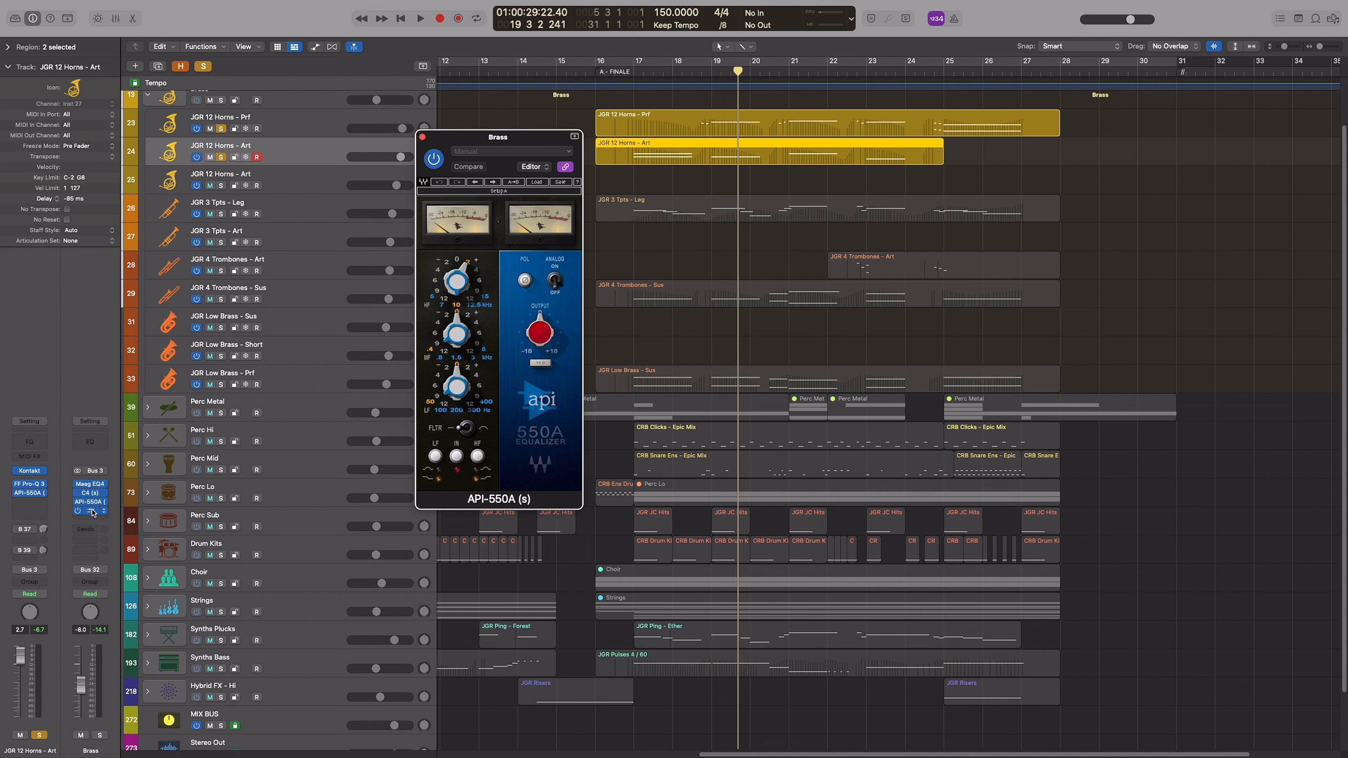
left_click(551, 153)
left_click(484, 121)
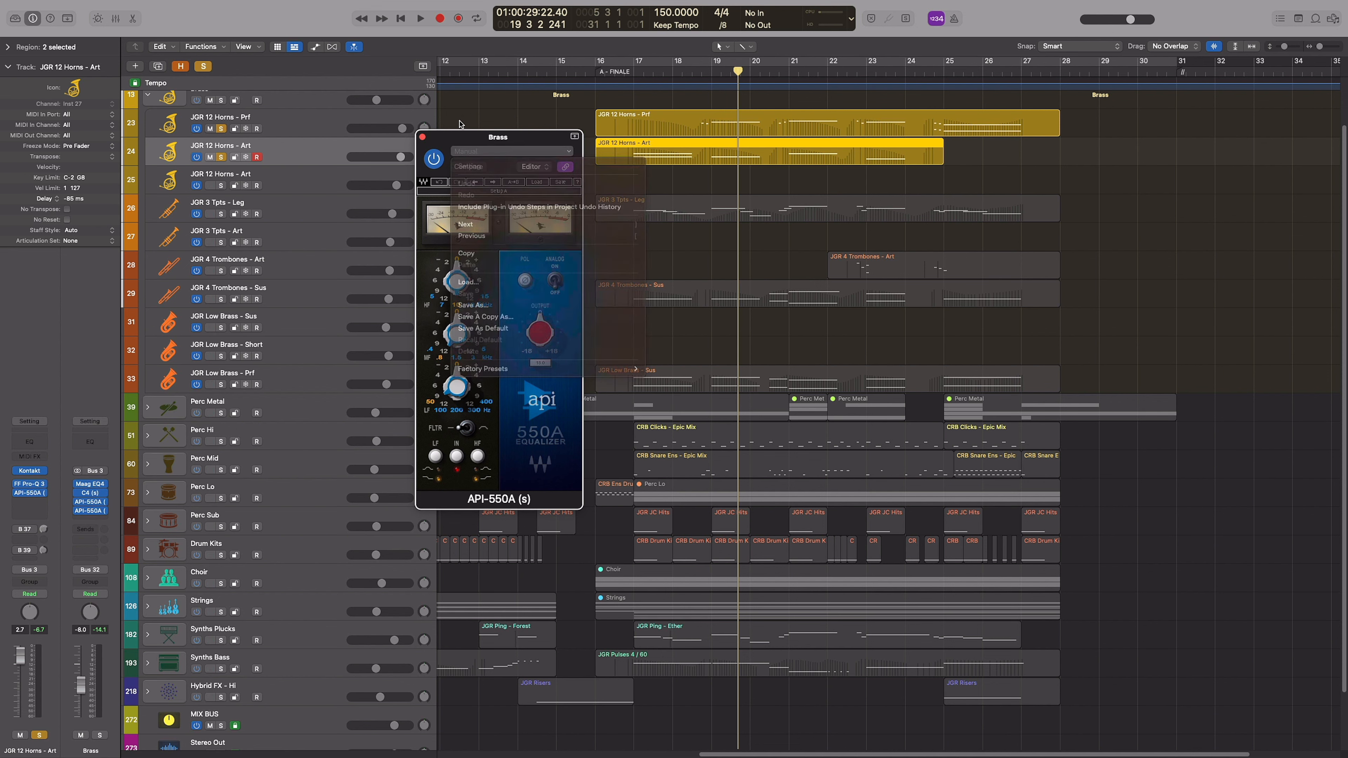
left_click(423, 137)
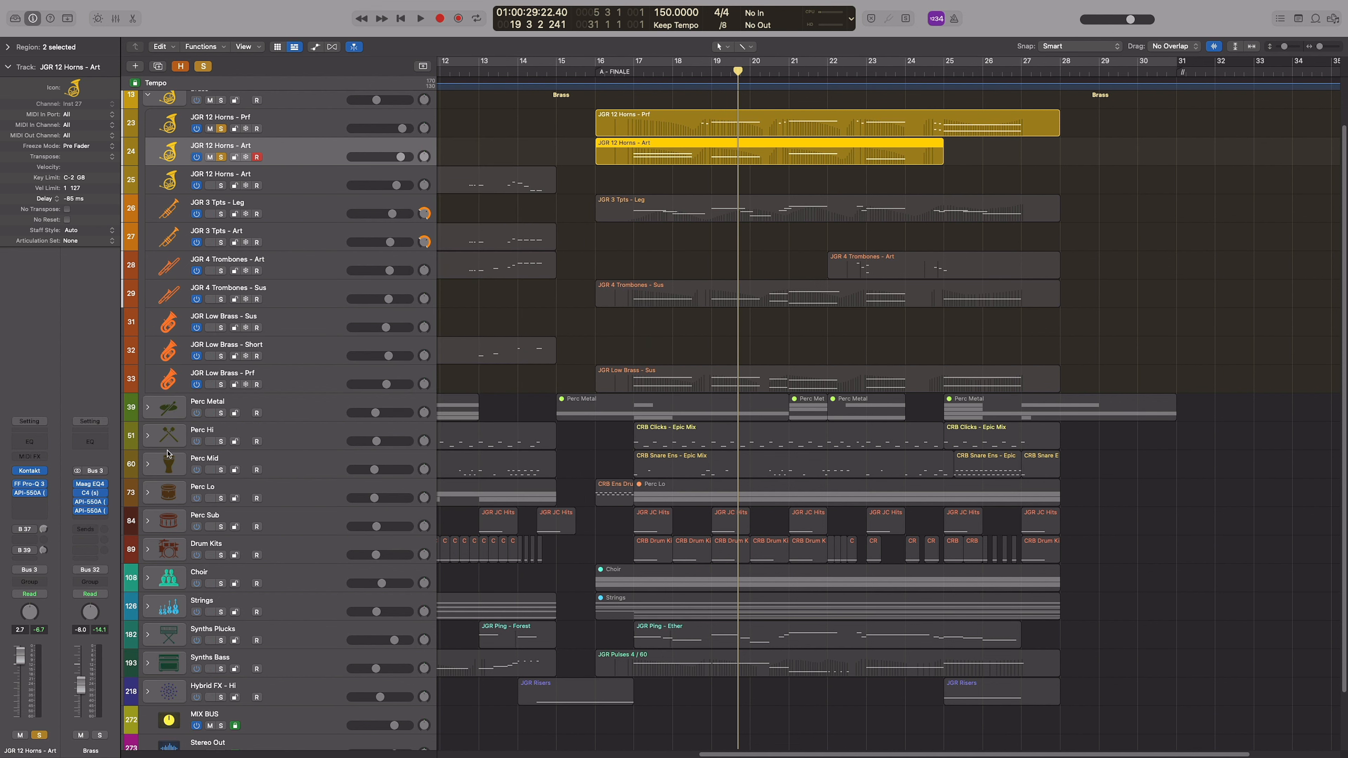
Examine the first API-550A on the Brass stack while playing the horns from just before bar 17, and close it
left_click(94, 502)
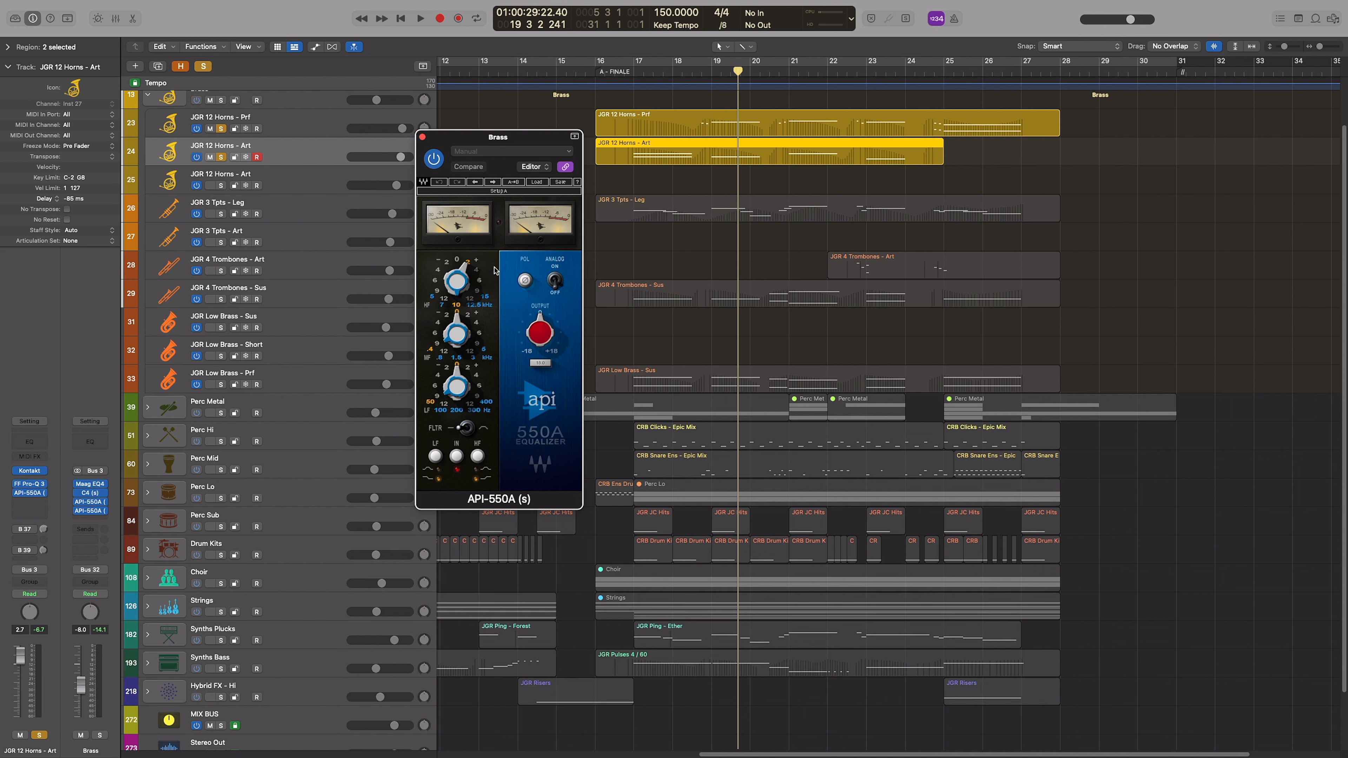
left_click(624, 73)
key("space")
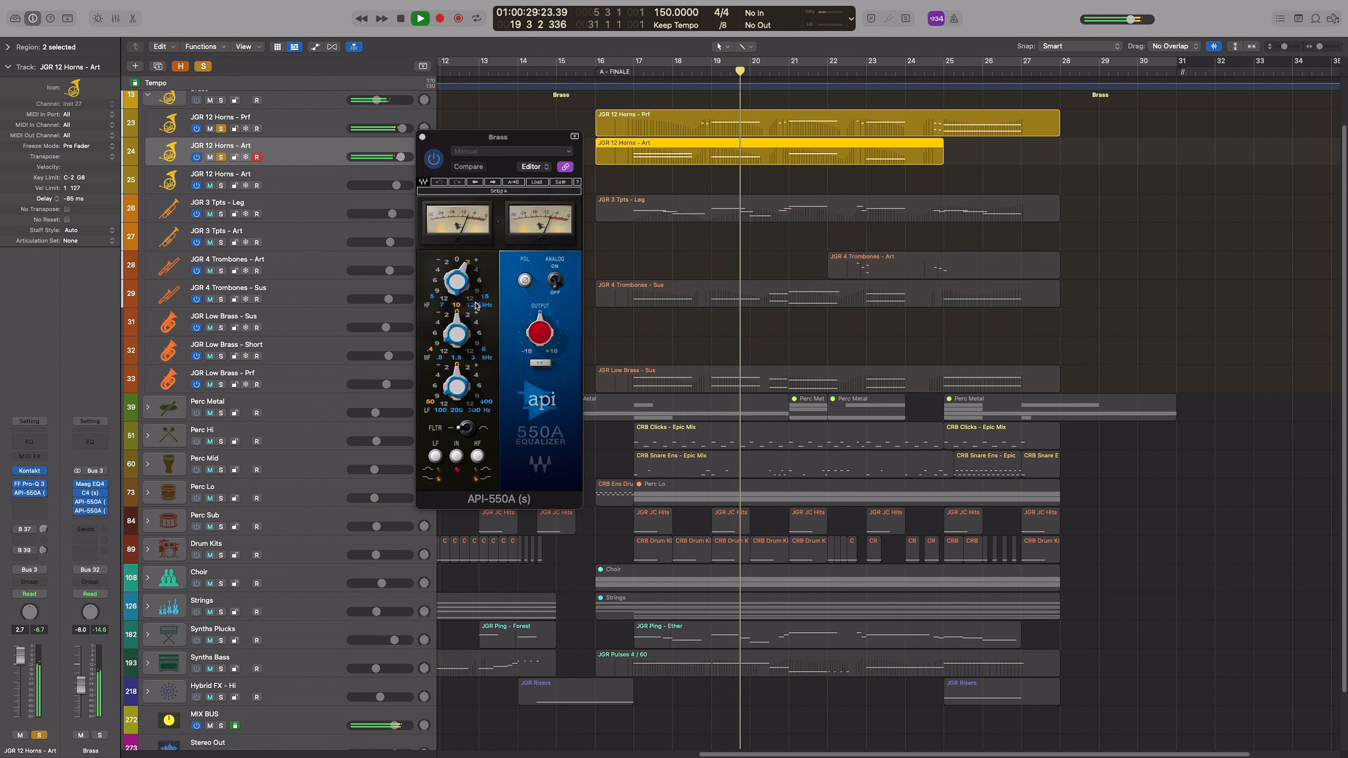
key("space")
left_click(422, 137)
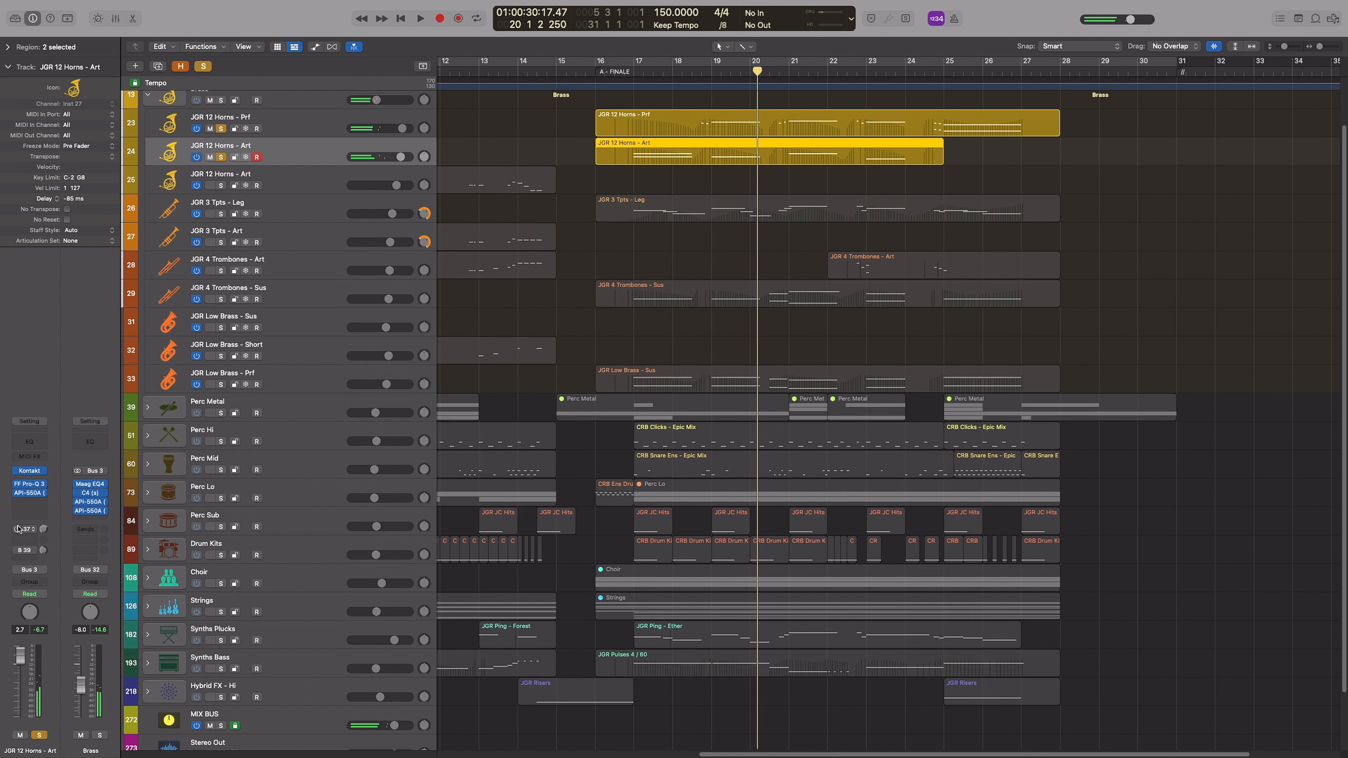
Play the soloed horns from the finale with sends B 37 and B 39 switched on
key("space")
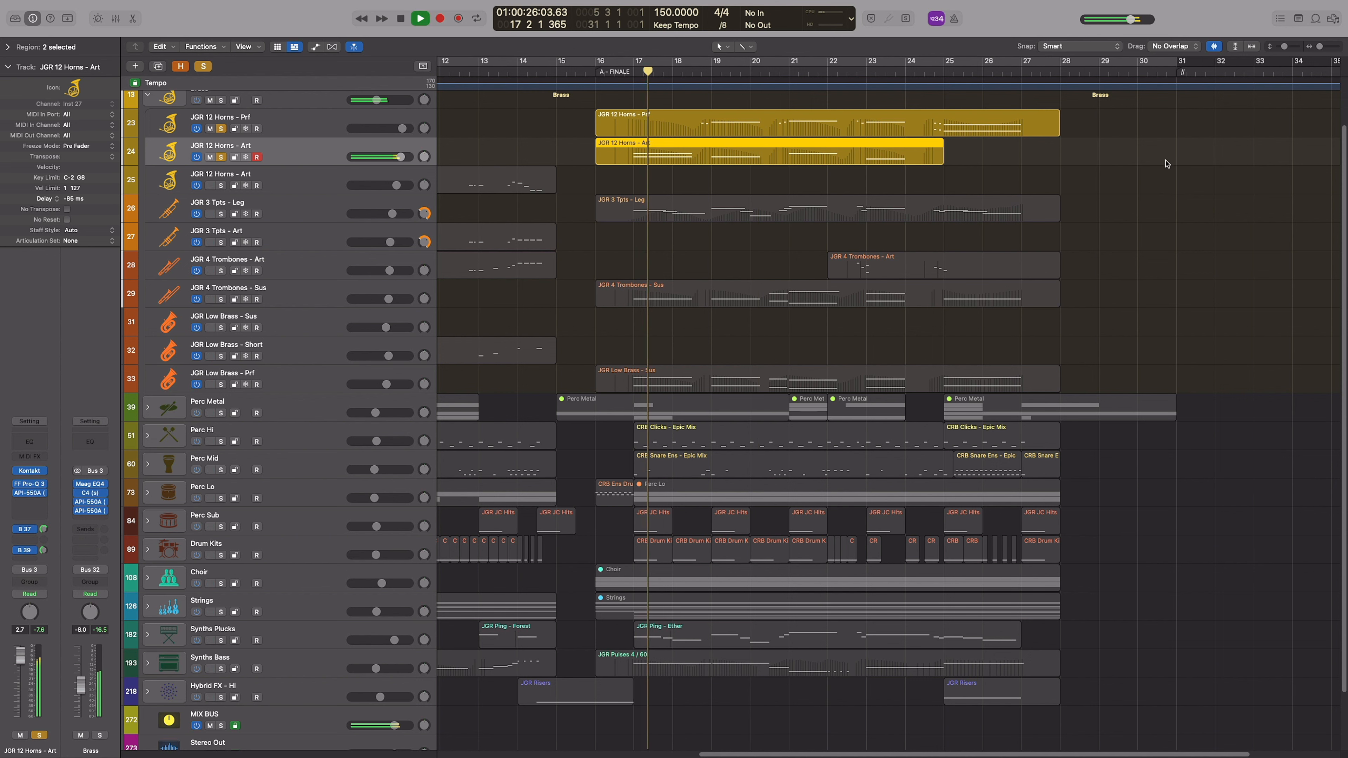
left_click(1157, 127)
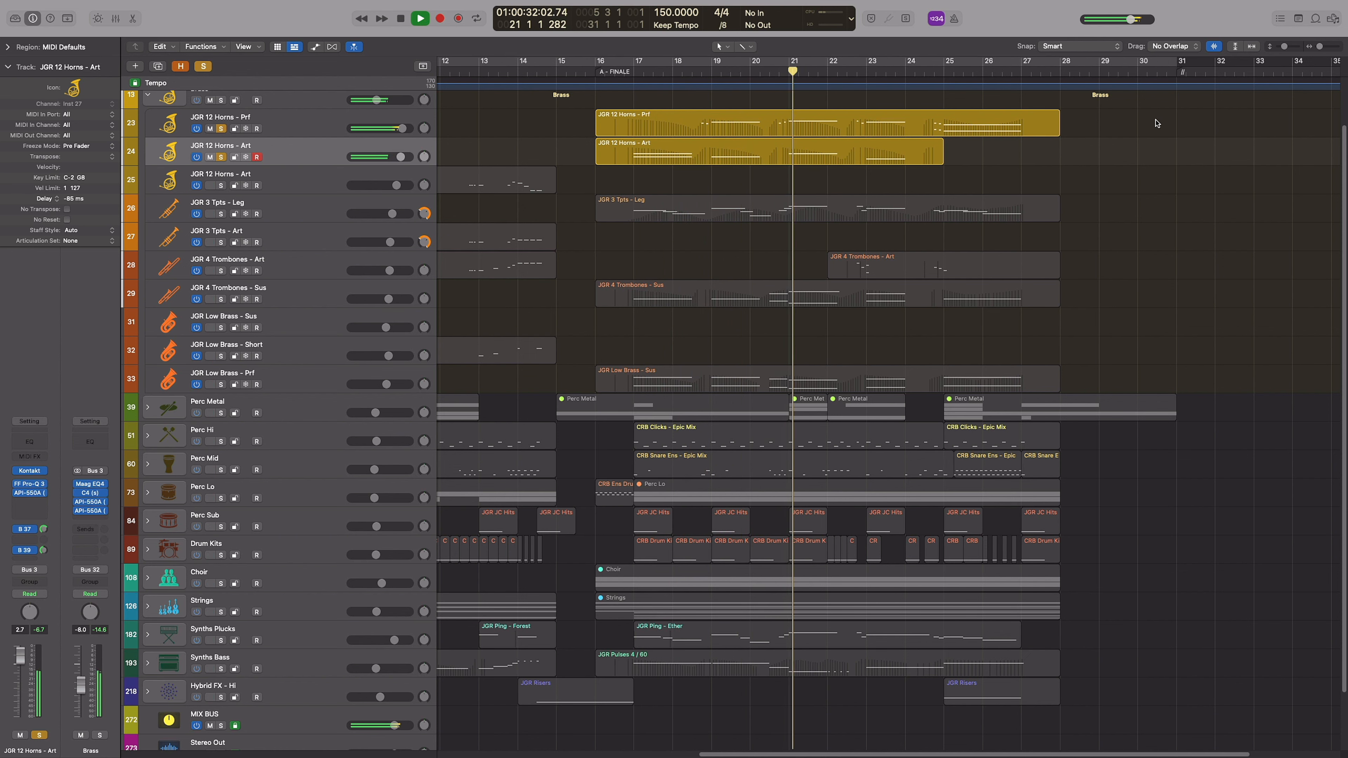
key("space")
Clear all track solos and collapse the Brass stack
left_click(203, 66)
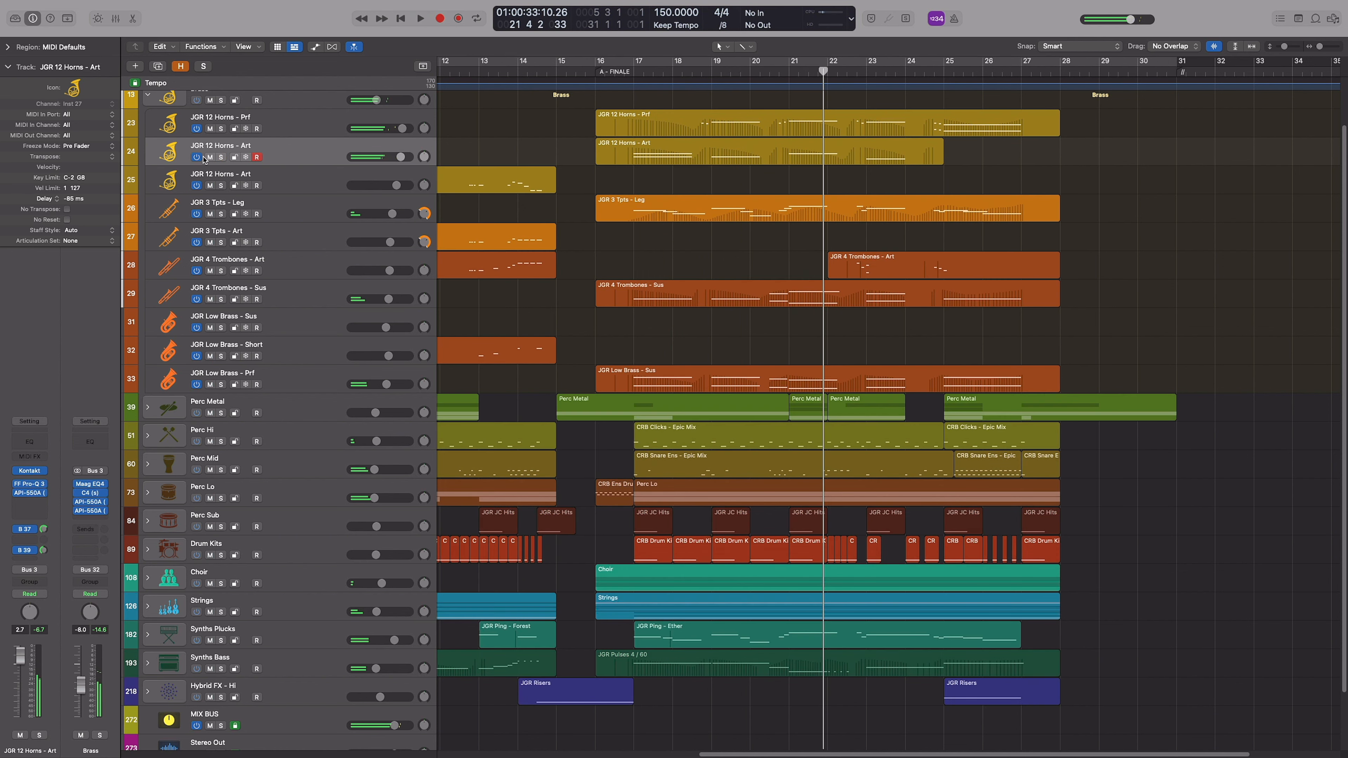
scroll(203, 122, "up", 3)
left_click(148, 133)
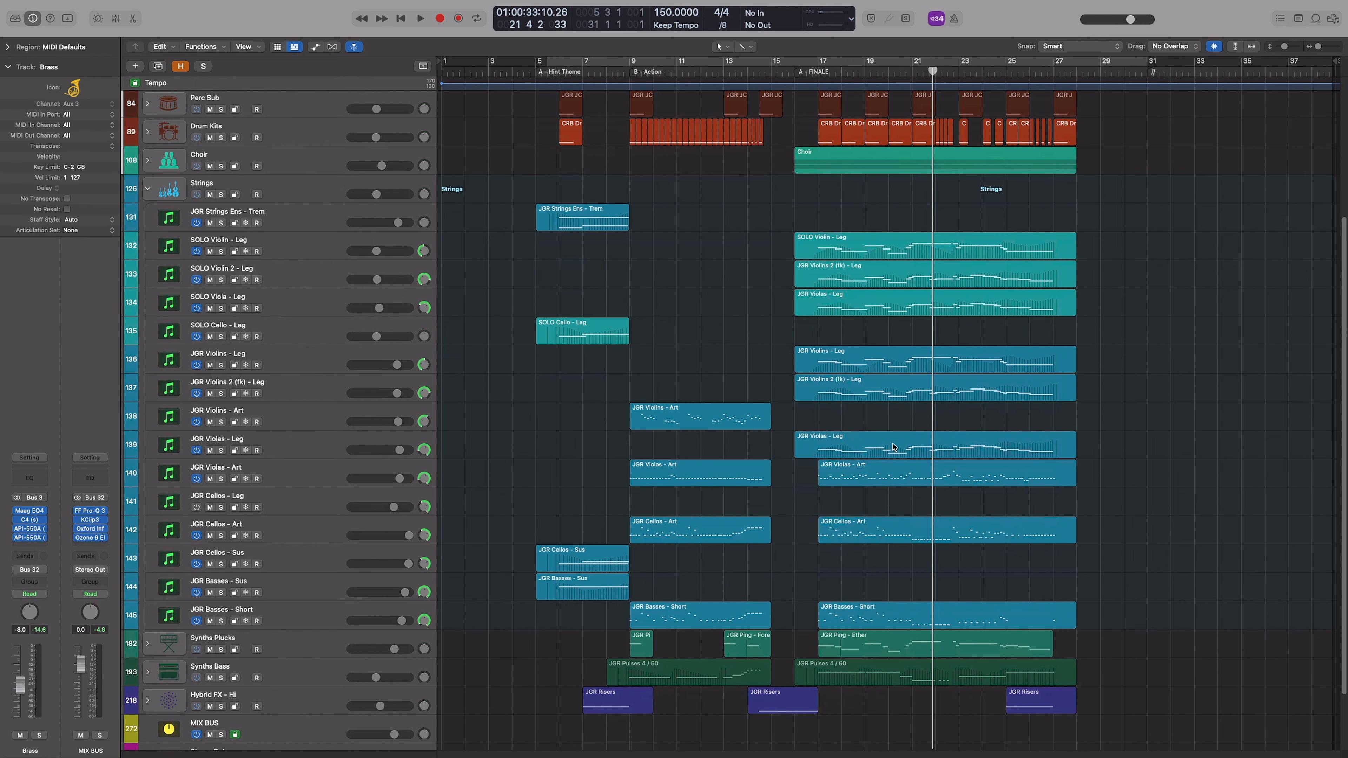
Solo the JGR Violins - Leg and JGR Violins 2 (fk) - Leg tracks and play them from bar 17
left_click(870, 273)
left_click(868, 246)
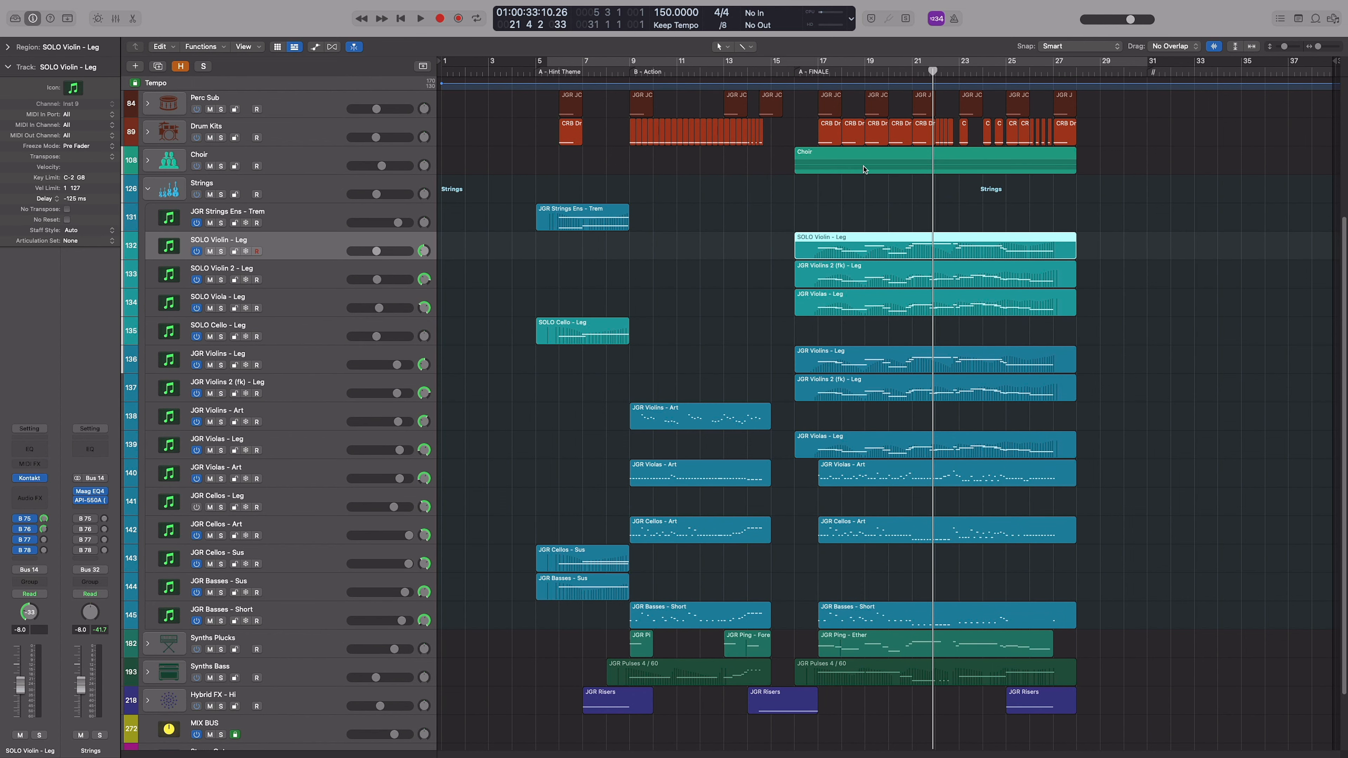
key("s")
left_click(819, 72)
key("s")
left_click(877, 359)
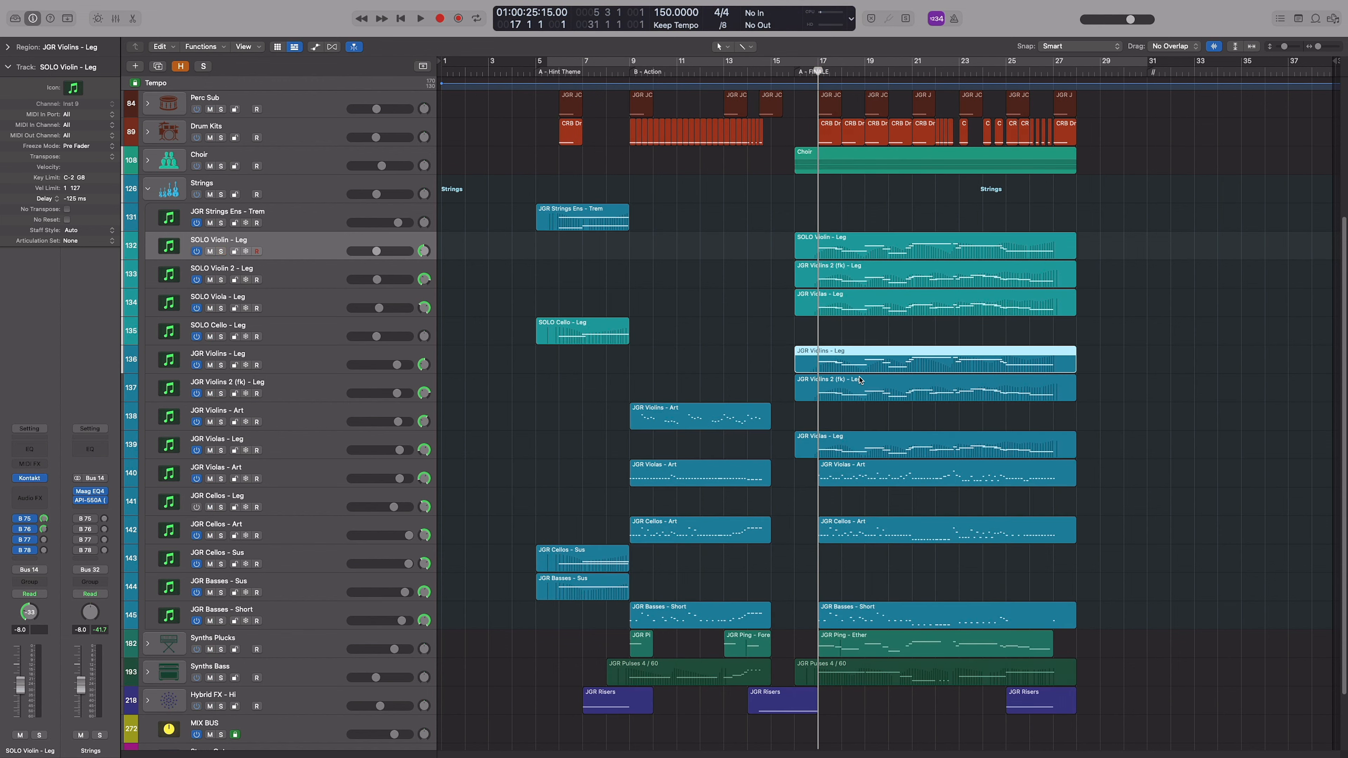
key("s")
left_click(889, 387)
key("s")
left_click(953, 368, "shift")
key("space")
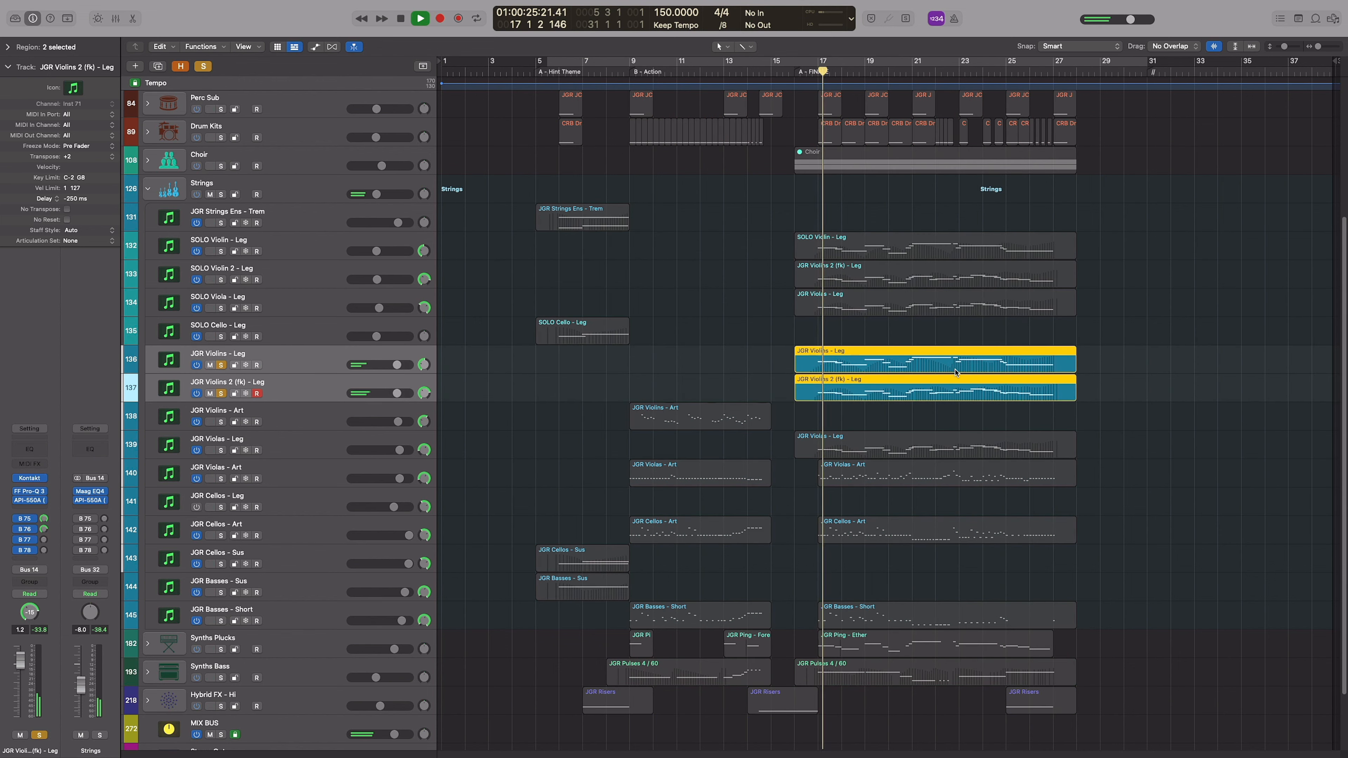
Show the Mixer and compare the Jaeger Kontakt patches of the JGR Violins - Leg and Violins 2 (fk) - Leg tracks
key("x")
key("space")
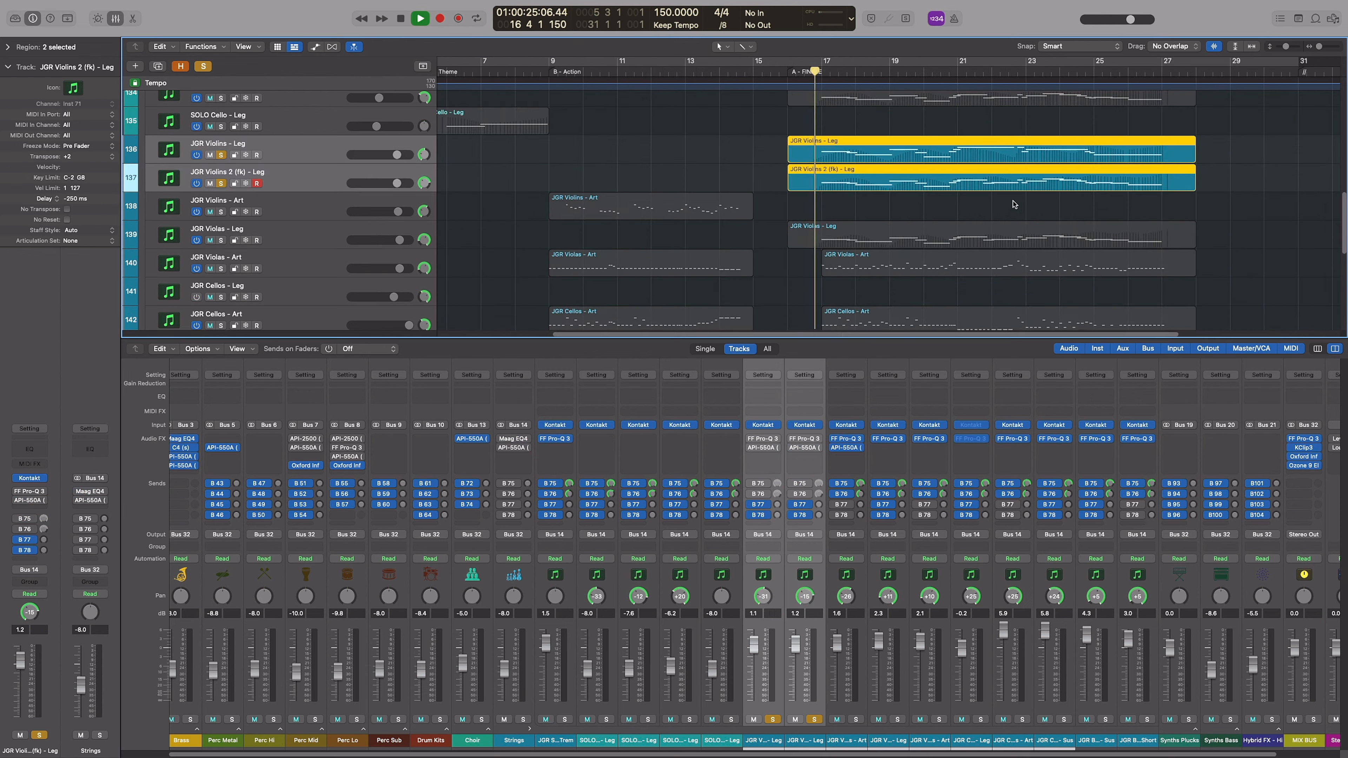
scroll(990, 213, "right", 3)
key("super+Down")
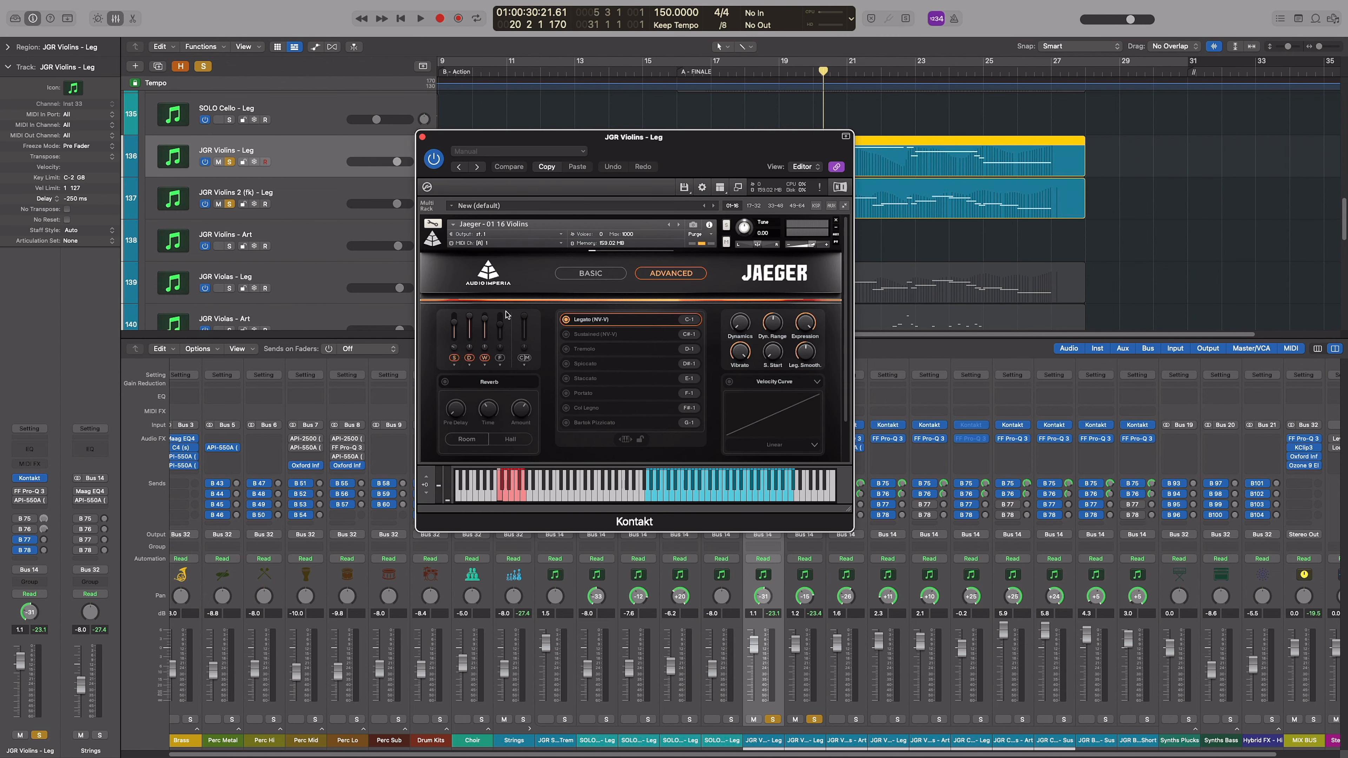
left_click(352, 198)
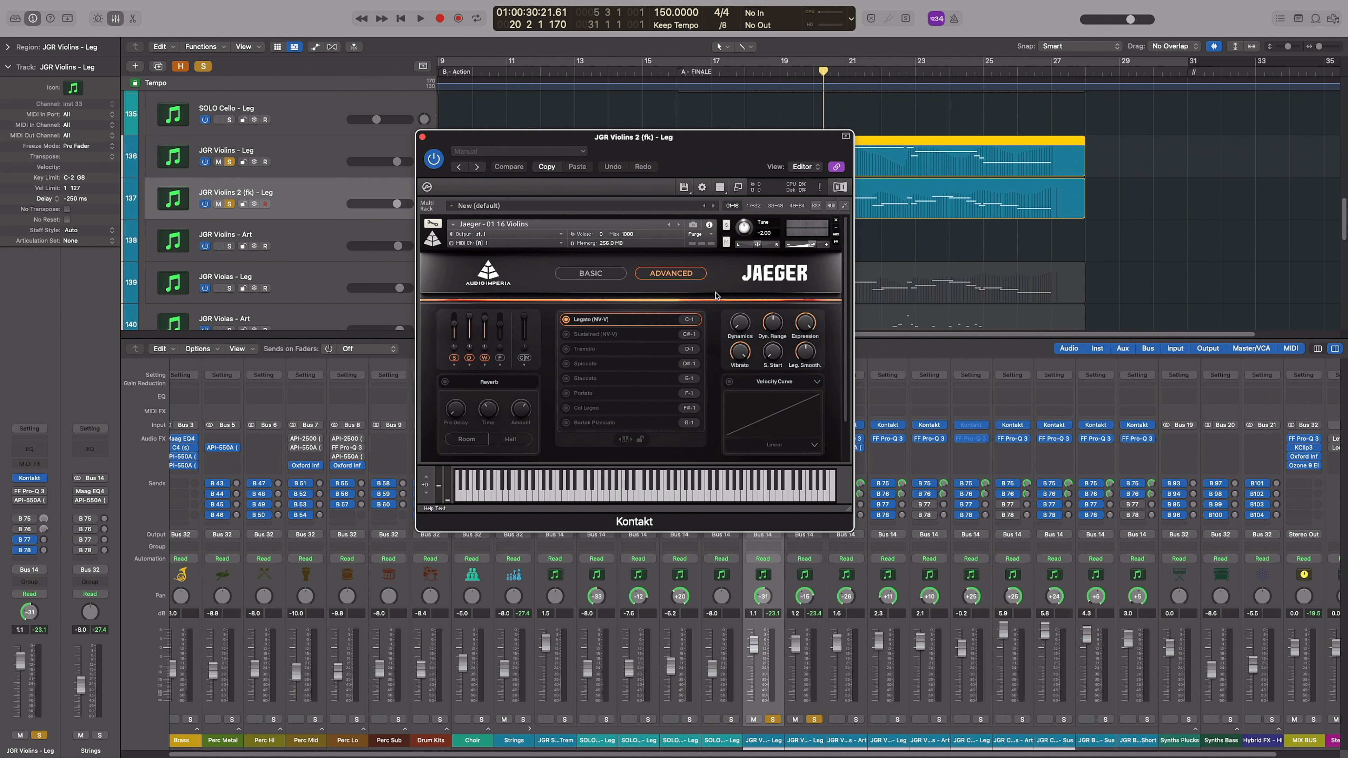
left_click(351, 155)
key("Down")
key("Up")
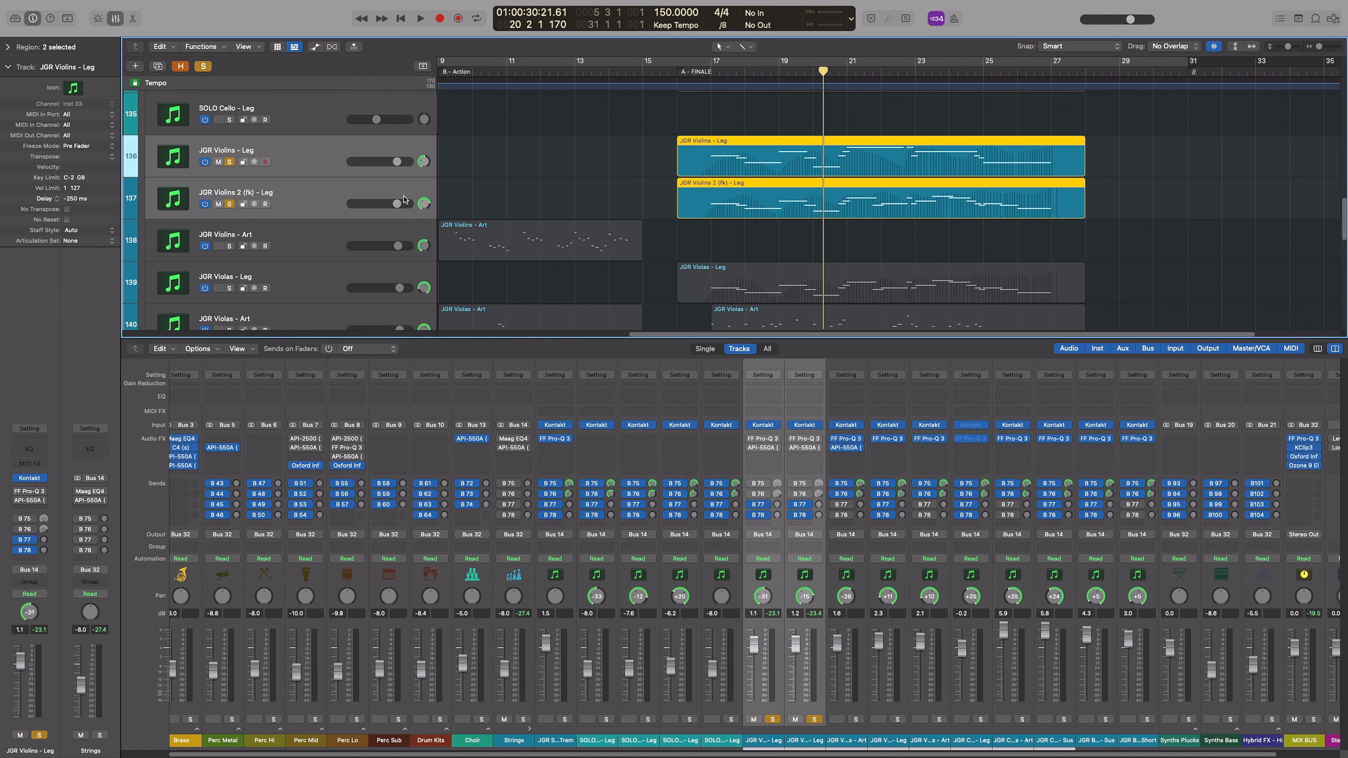
Enable Maag EQ4 and API-550A on the Strings stack and FF Pro-Q 3 and API-550A on both legato violin tracks, and play them
left_click_drag(500, 440, 501, 450)
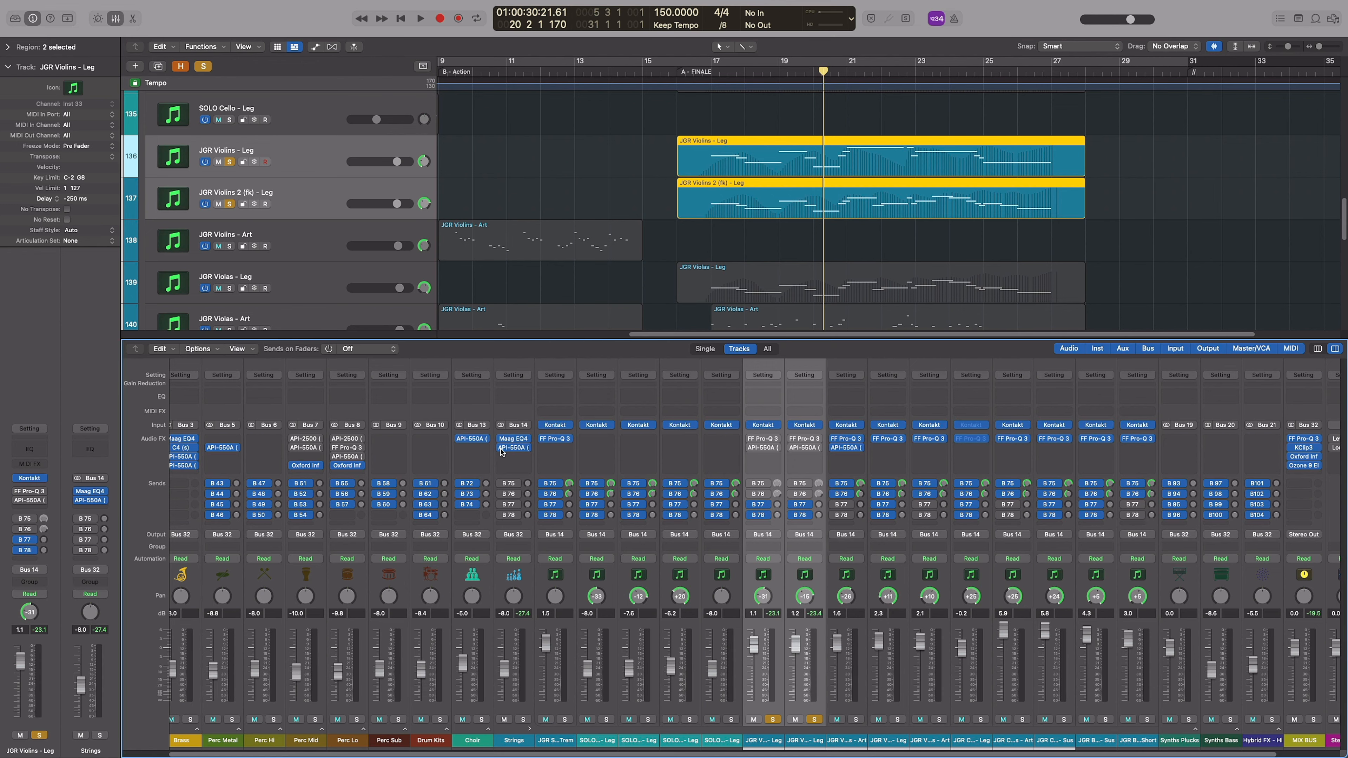
left_click(751, 440)
key("space")
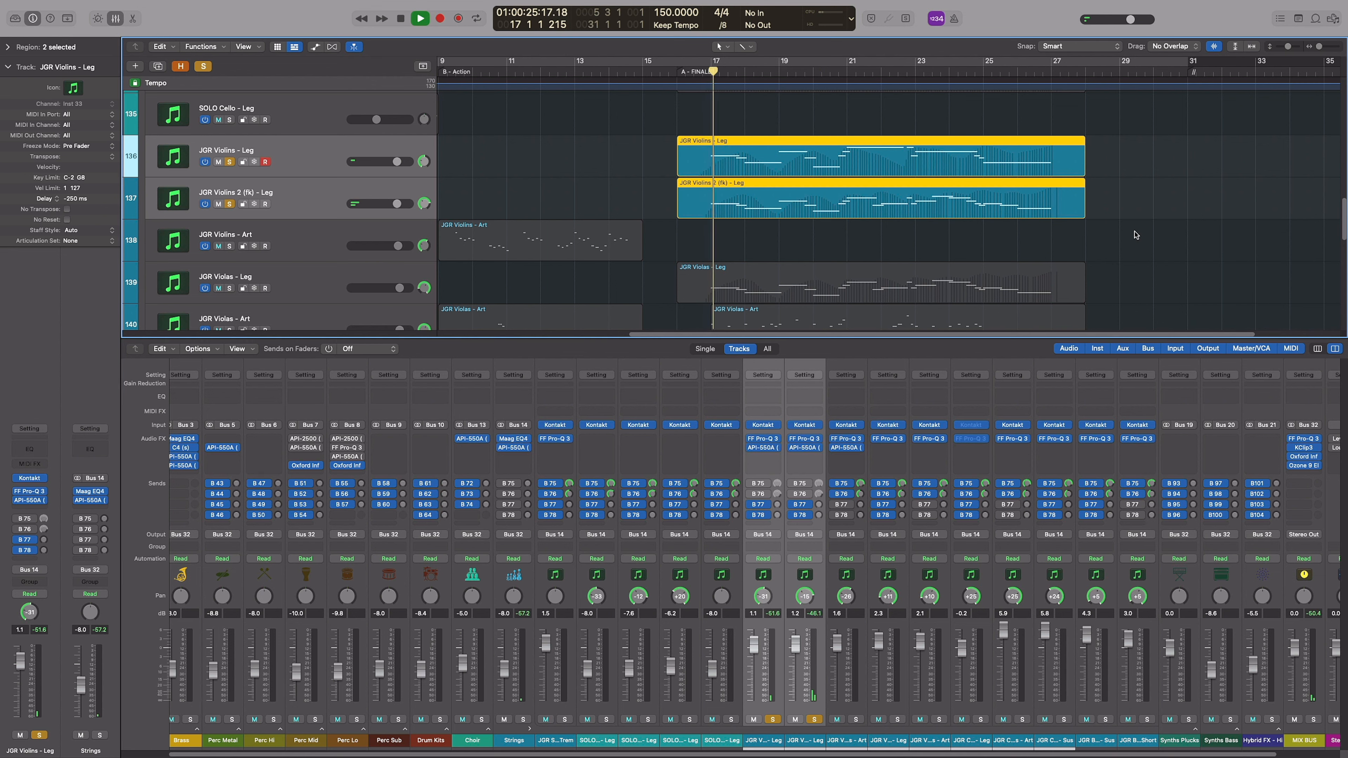
Examine the FF Pro-Q 3 curve on JGR Violins - Leg during playback, moving its window clear of the regions
left_click(756, 439)
left_click_drag(732, 157, 486, 100)
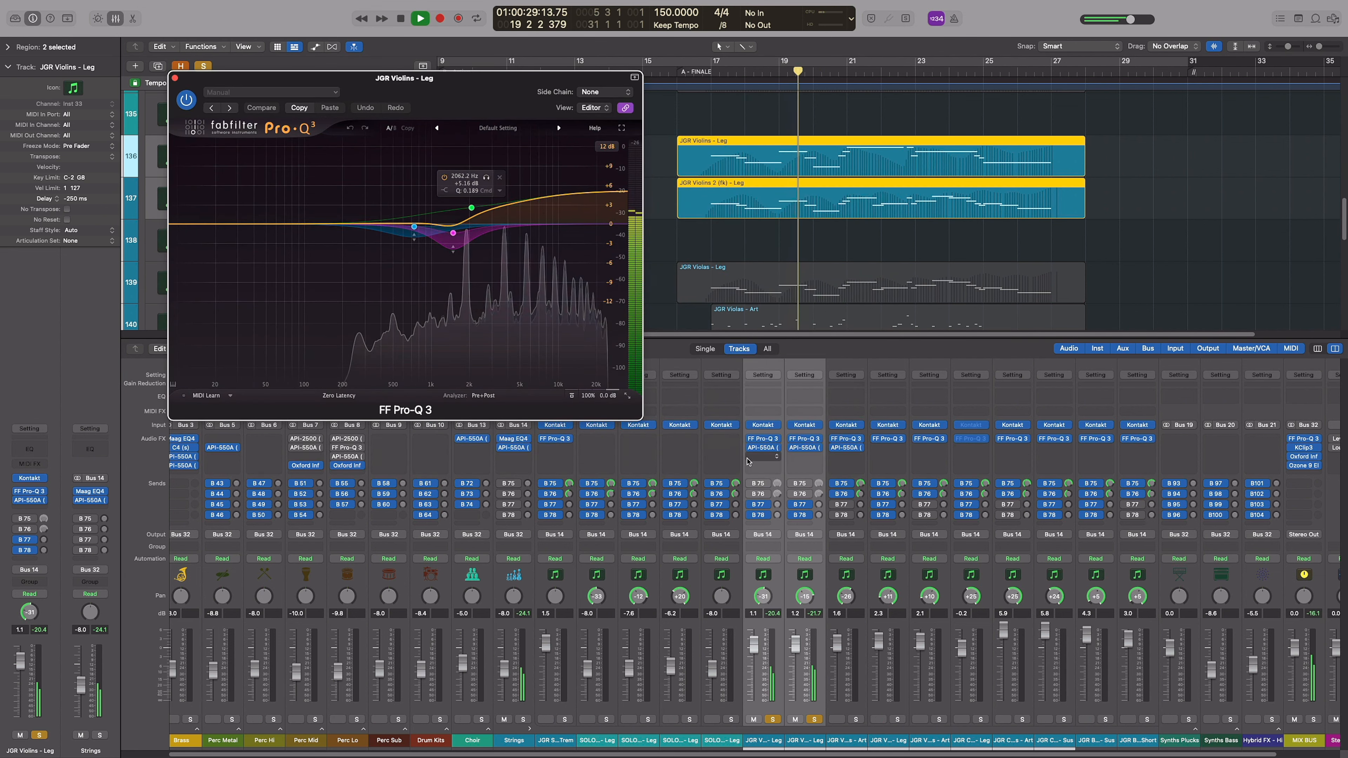
Inspect the API-550A on JGR Violins - Leg and the Maag EQ4 and API-550A settings on the Strings stack during playback
left_click(763, 448)
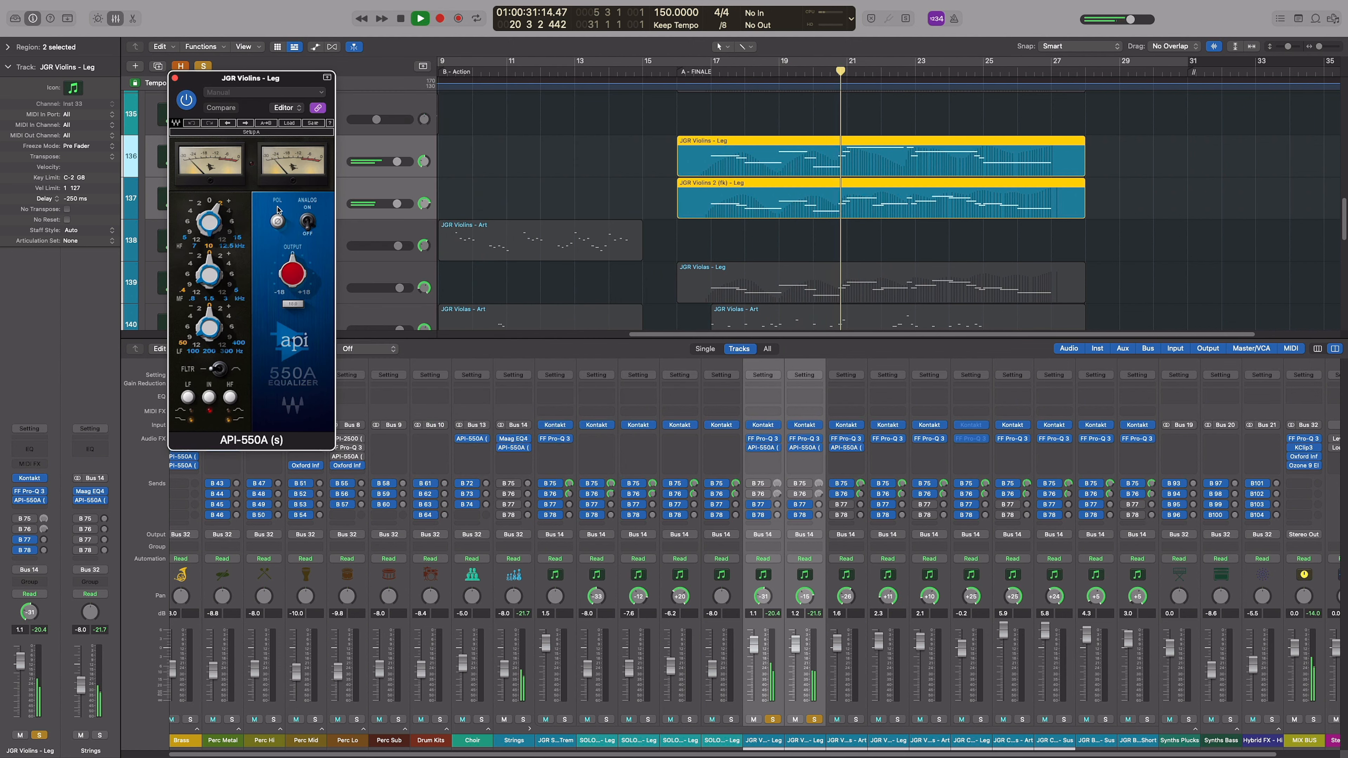
left_click(174, 78)
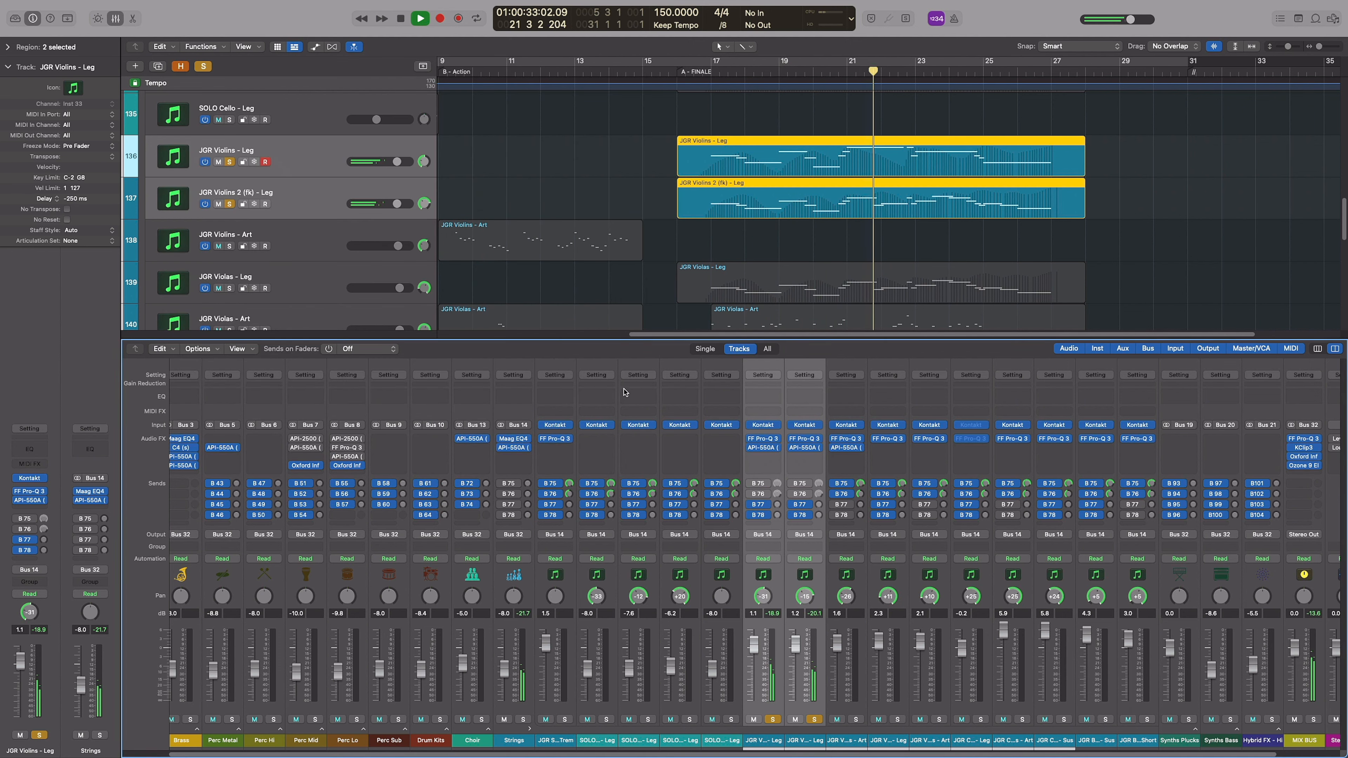
left_click(513, 440)
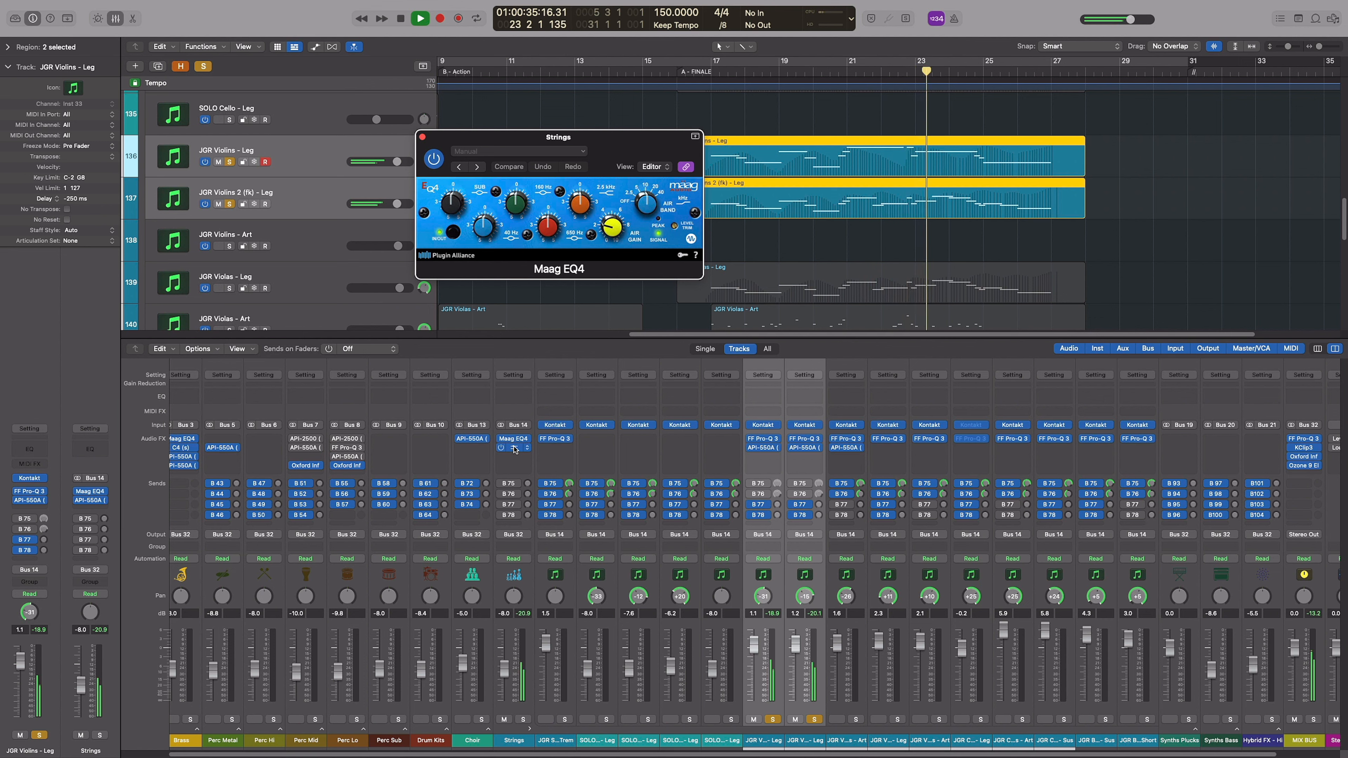
left_click(513, 449)
left_click(424, 136)
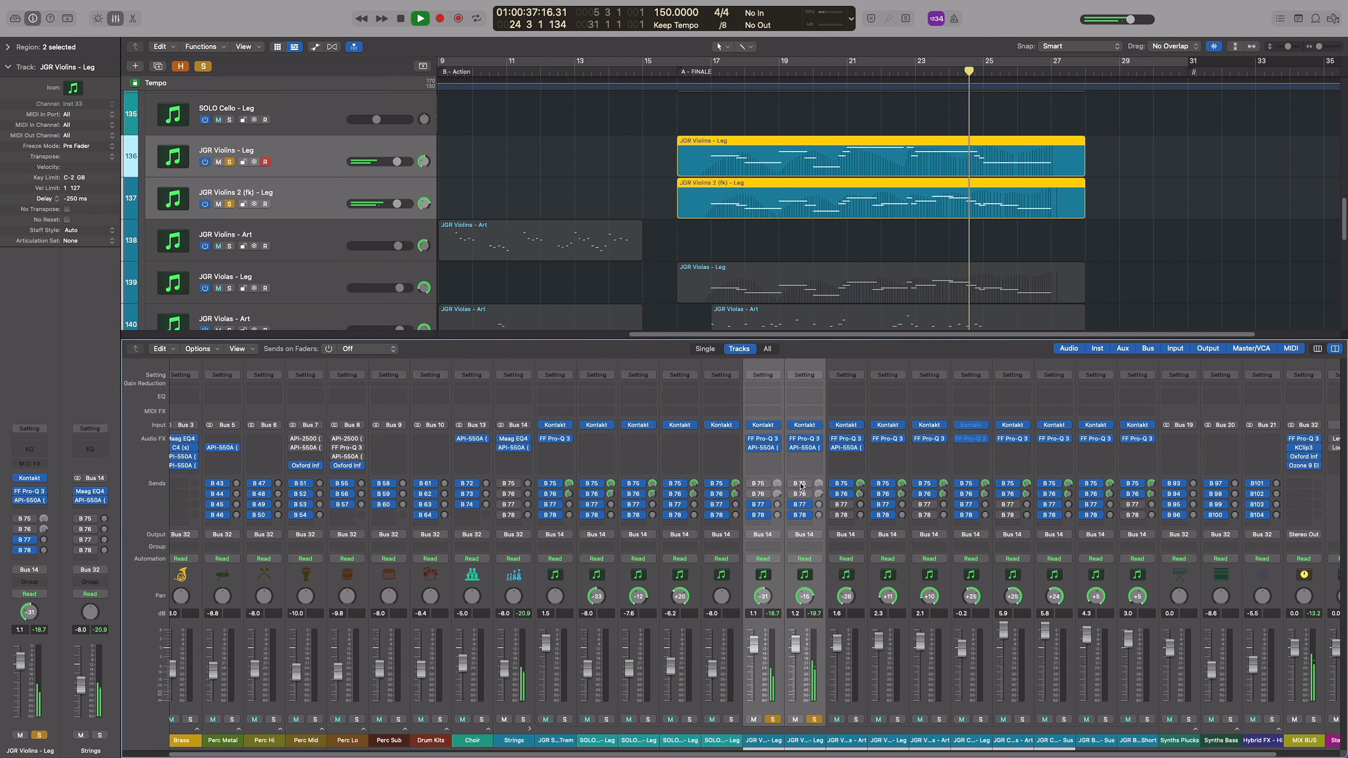
Enable the B 75 and B 76 sends on both legato violin tracks, play them from bar 17, and hide the Mixer
double_click(702, 83)
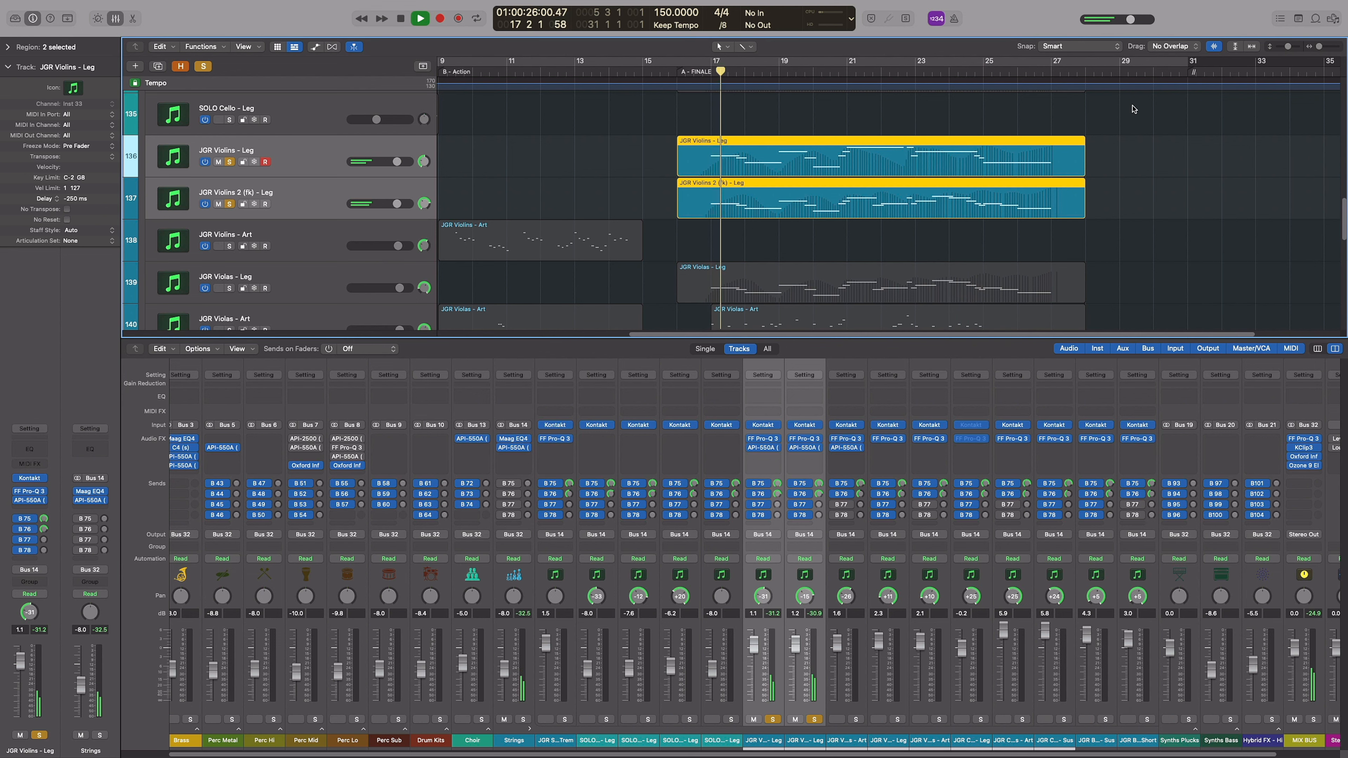
key("x")
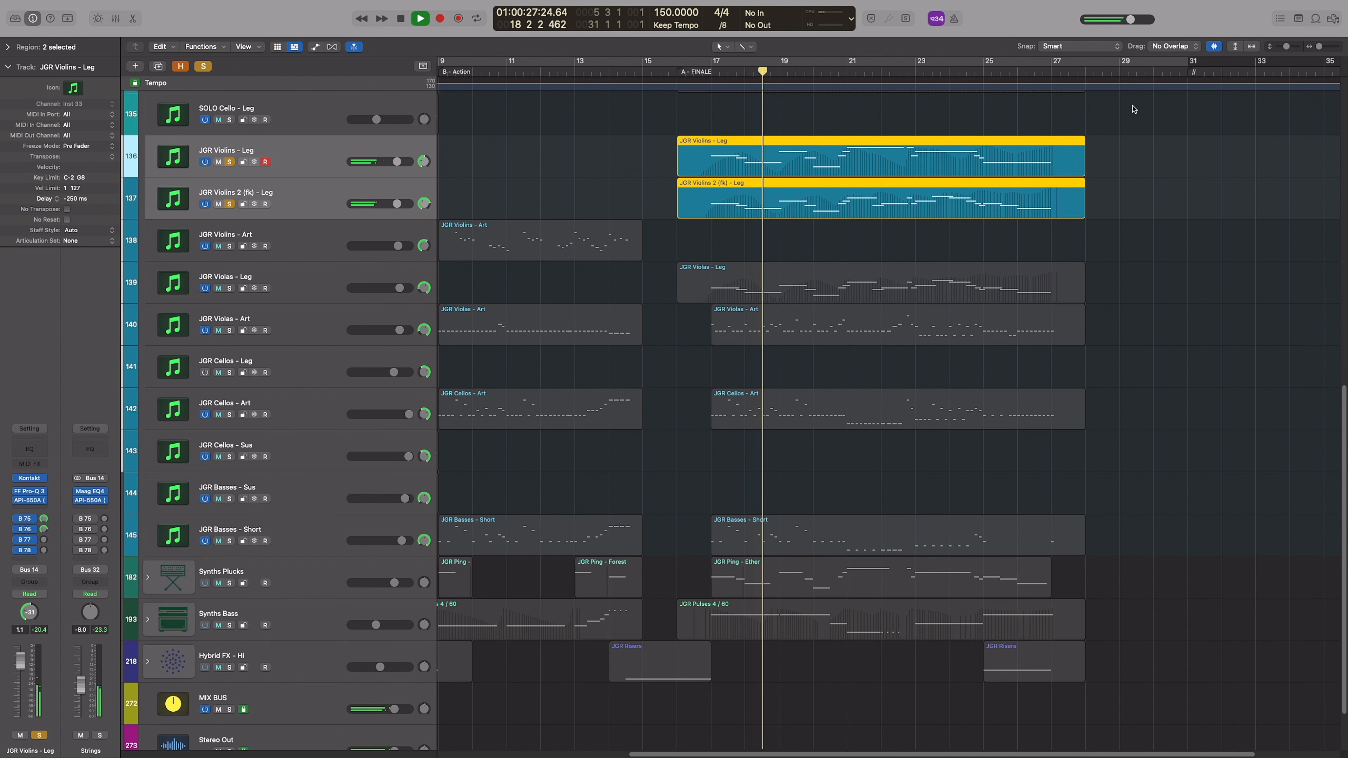
scroll(1096, 287, "up", 3)
scroll(1098, 269, "up", 4)
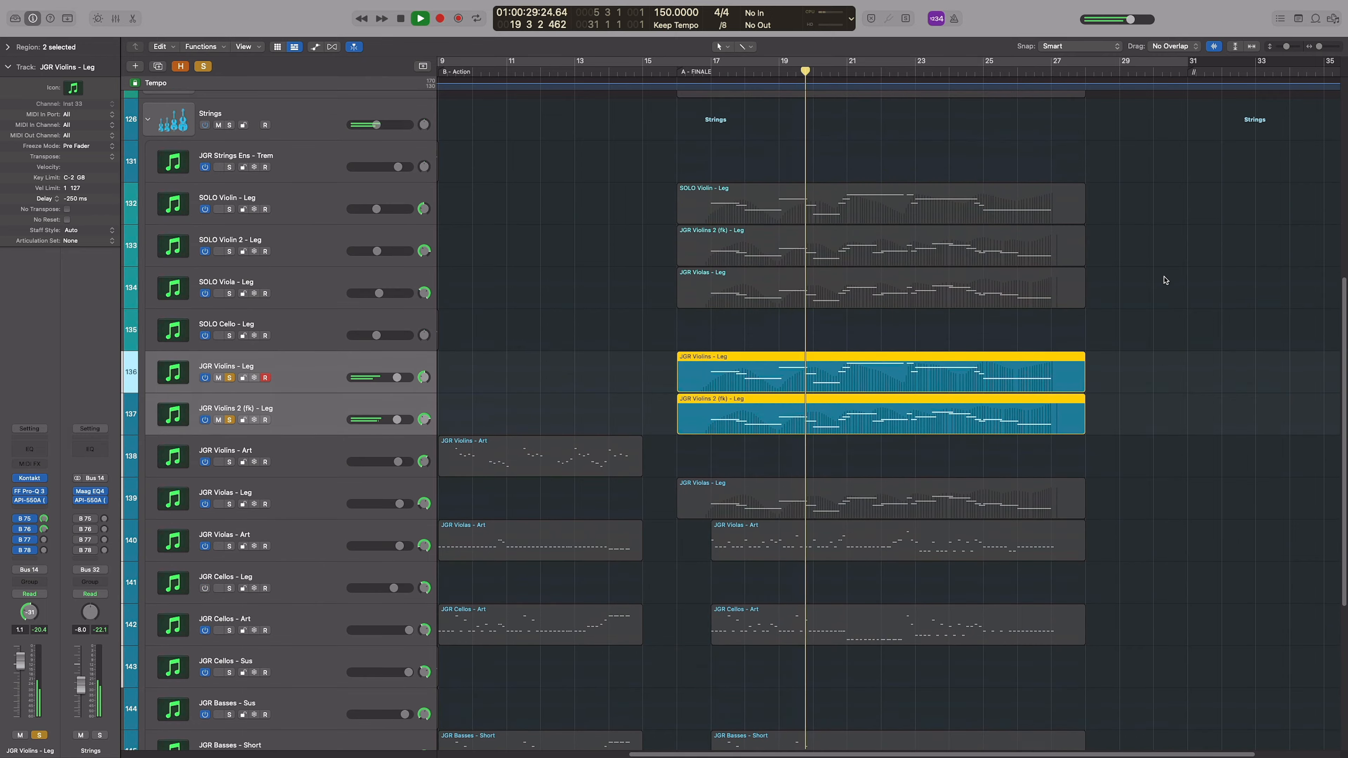
key("space")
Unsolo the two legato violin tracks, solo the Strings stack, and select its string regions in the finale
left_click(230, 376)
left_click(232, 143)
left_click_drag(666, 193, 900, 668)
scroll(1198, 403, "down", 6)
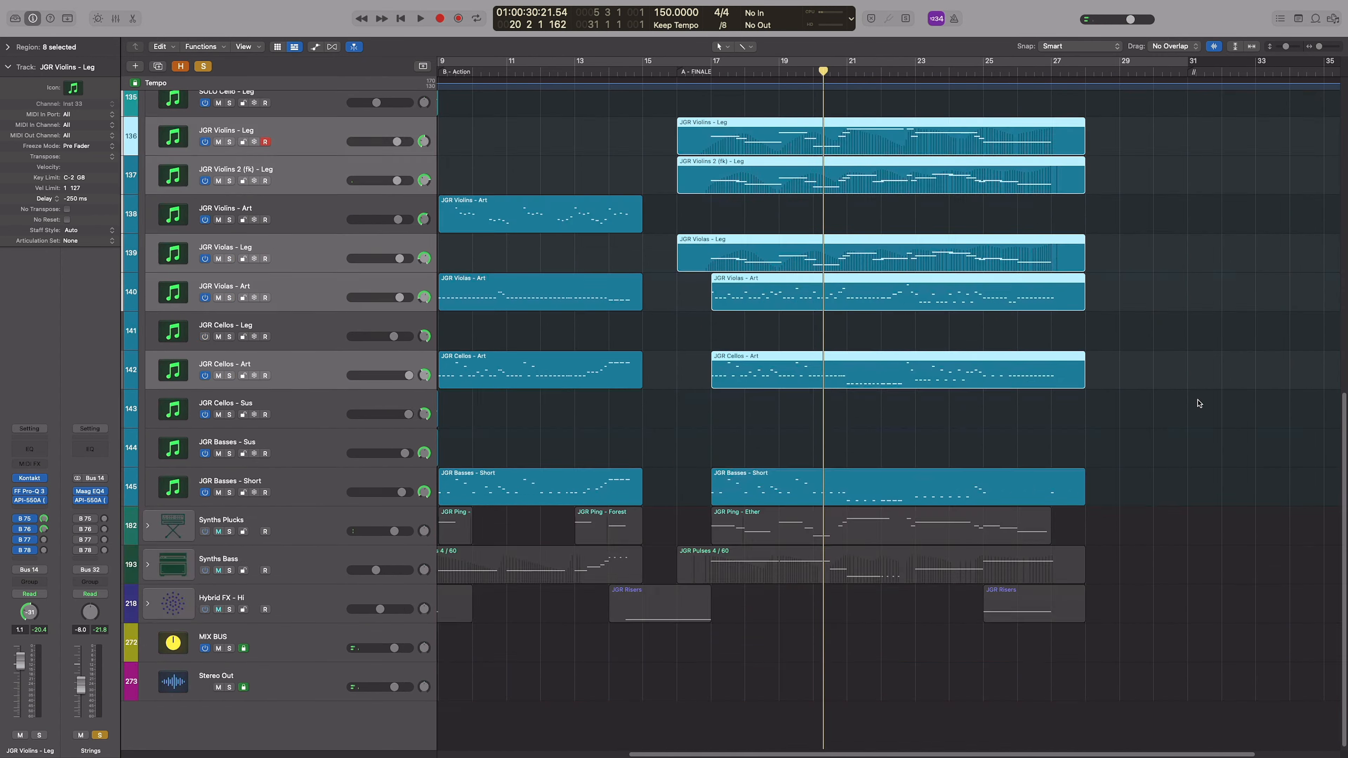
Show the Mixer, bypass the Strings stack's and selected string tracks' inserts and their B 75 and B 76 sends, and play the finale dry
key("x")
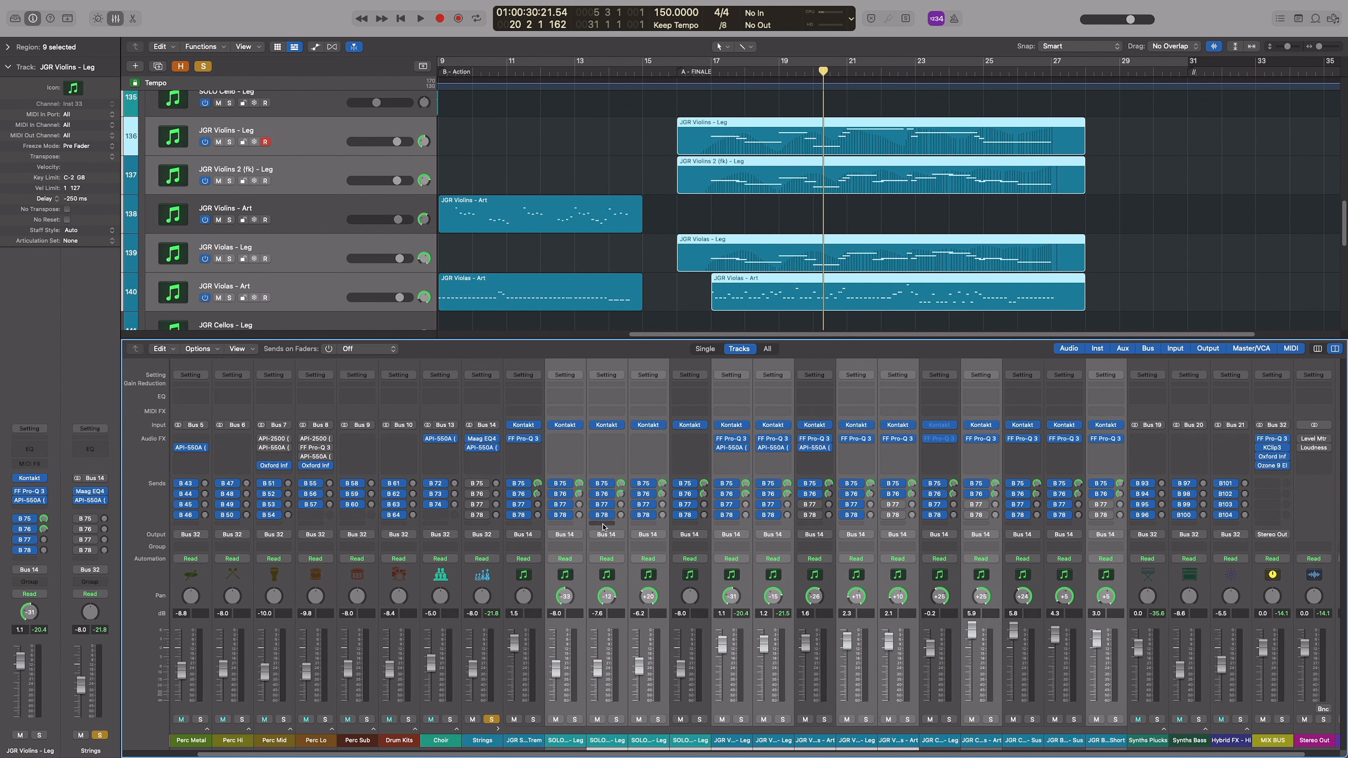
left_click(1138, 211)
key("space")
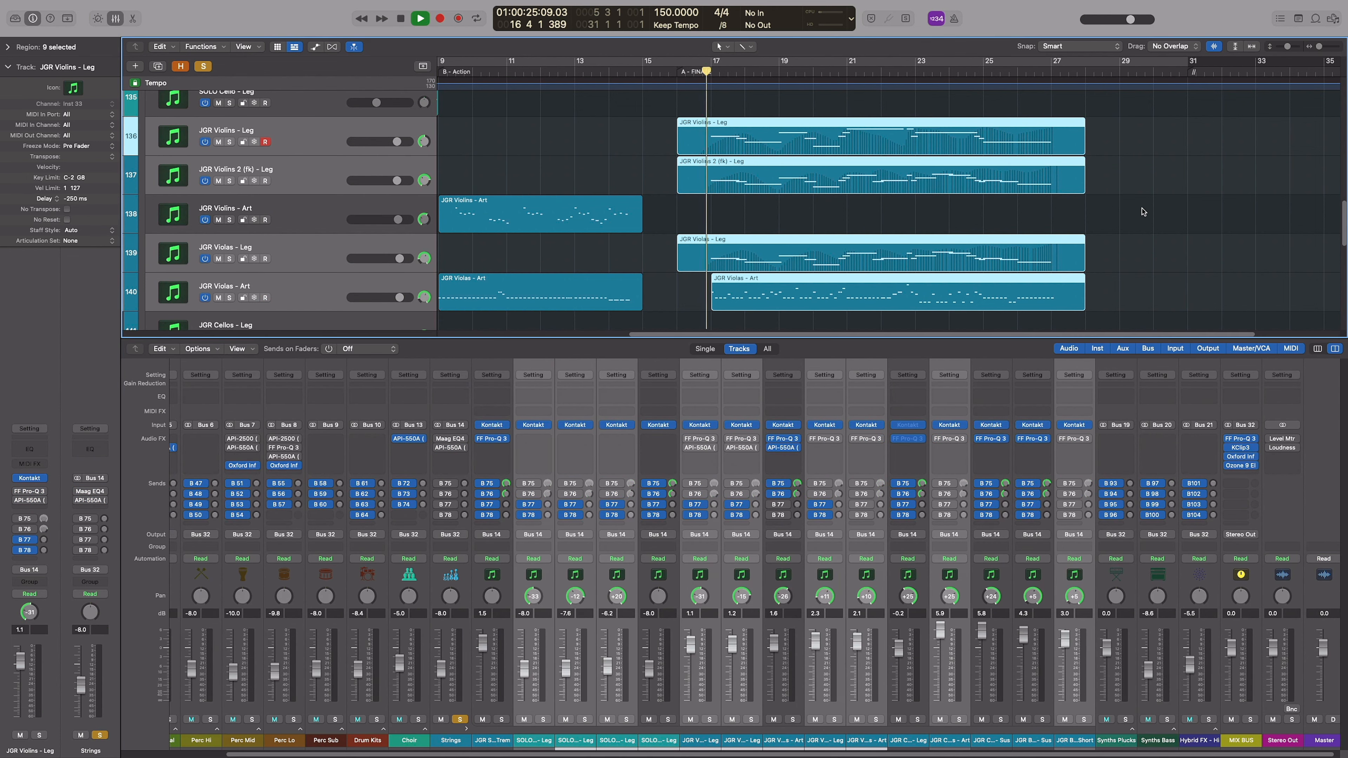
scroll(1141, 205, "down", 2)
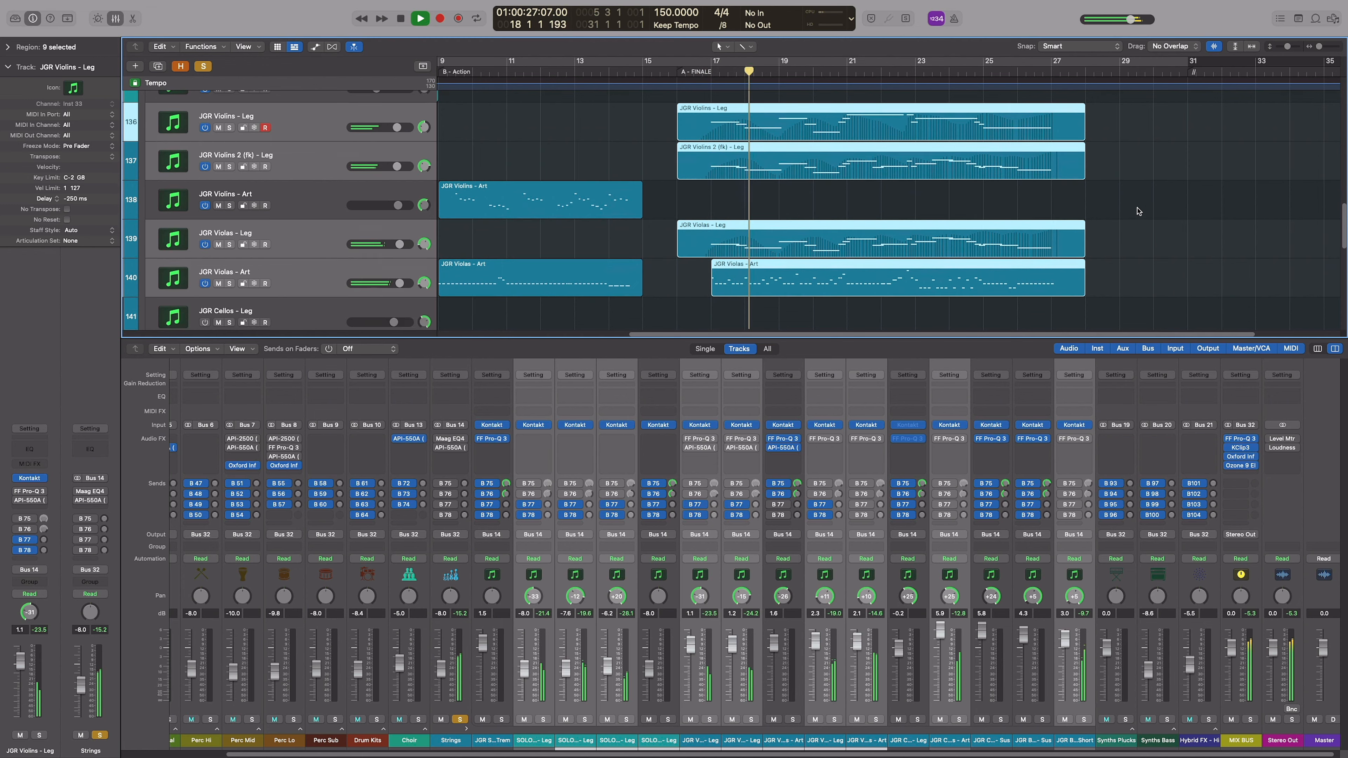
scroll(1153, 192, "up", 2)
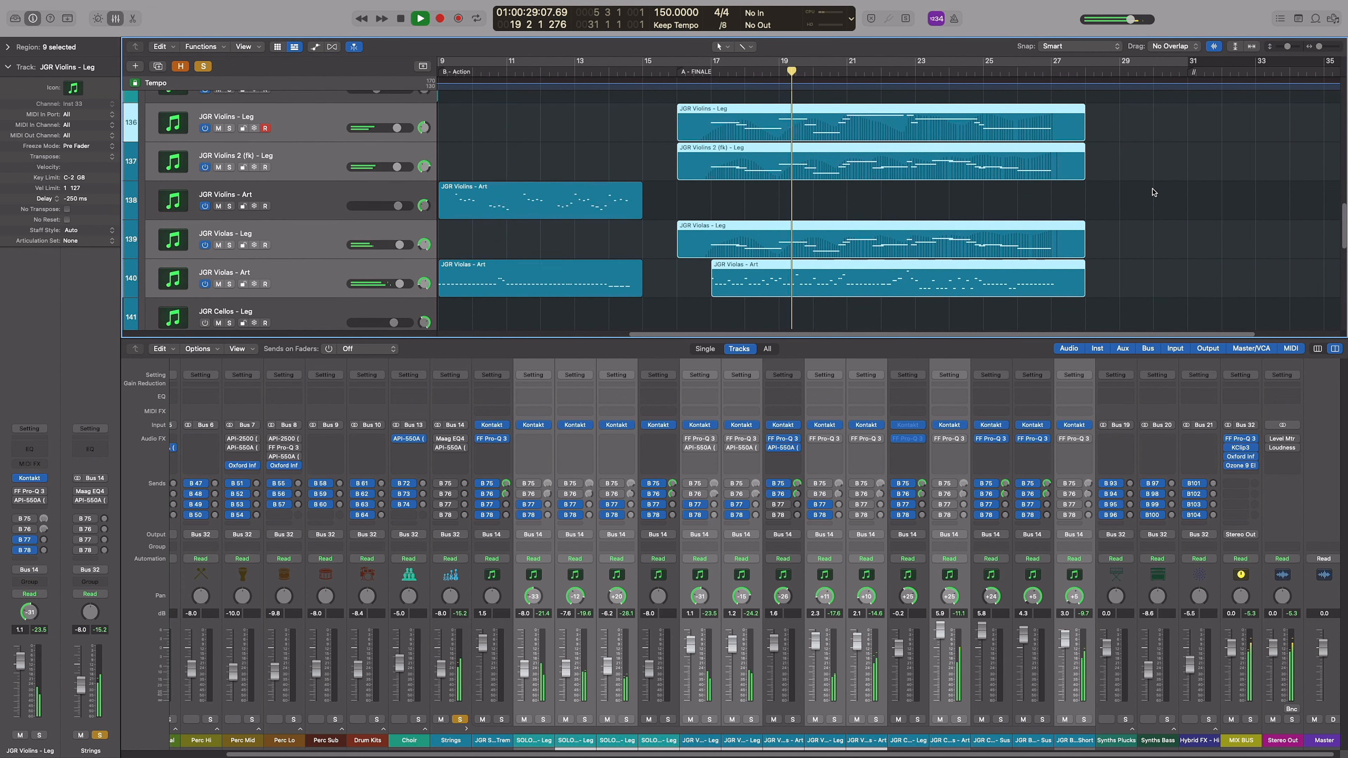
key("space")
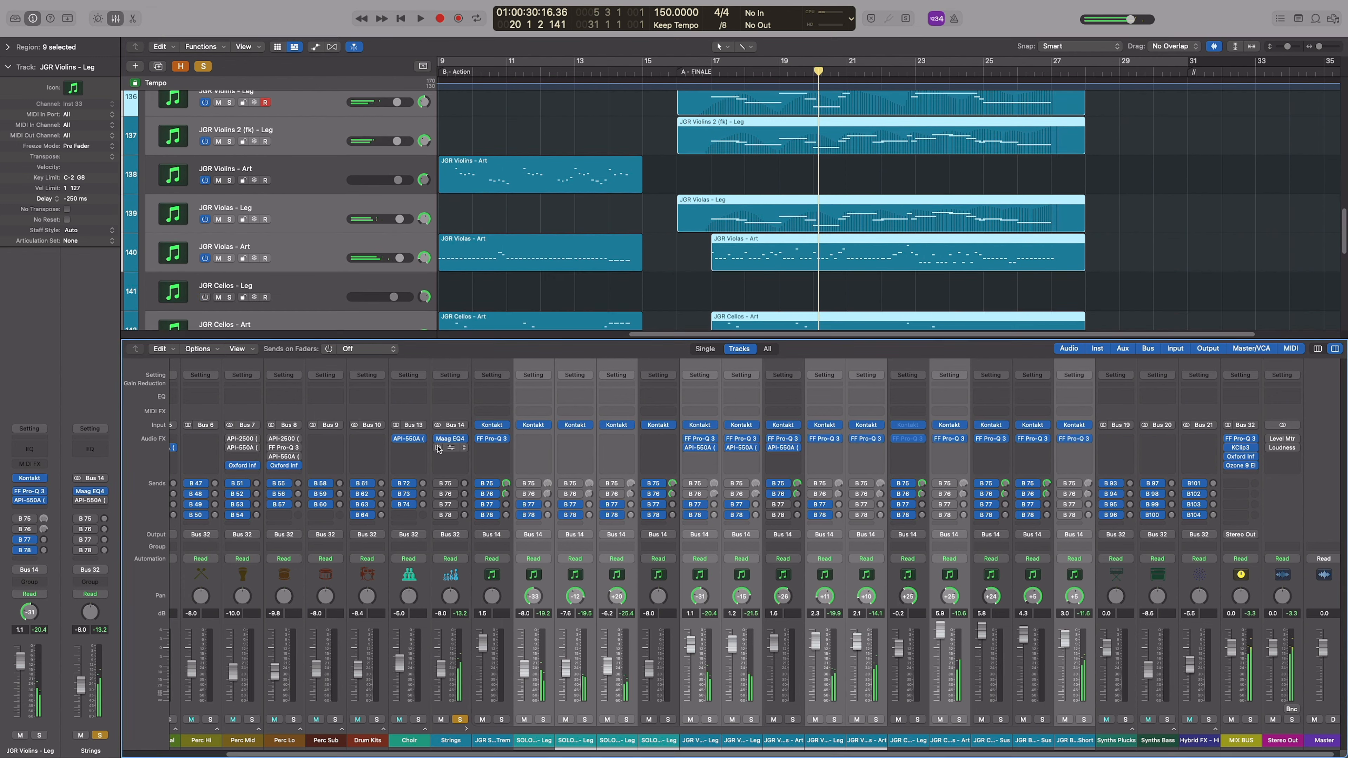
Enable the Strings stack's and selected tracks' inserts and their B 75 and B 76 sends, play the strings from bar 20, and hide the Mixer
left_click(686, 484)
left_click(687, 494)
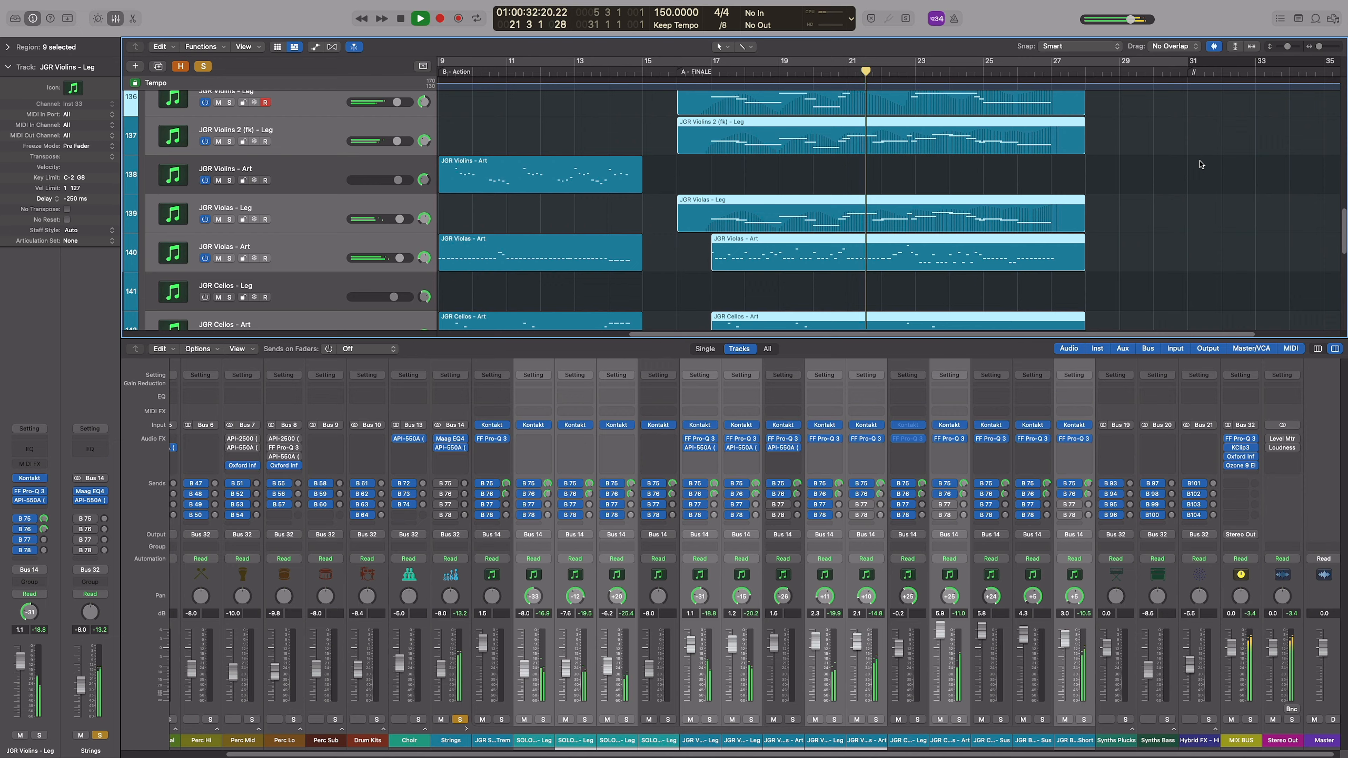
key("space")
key("x")
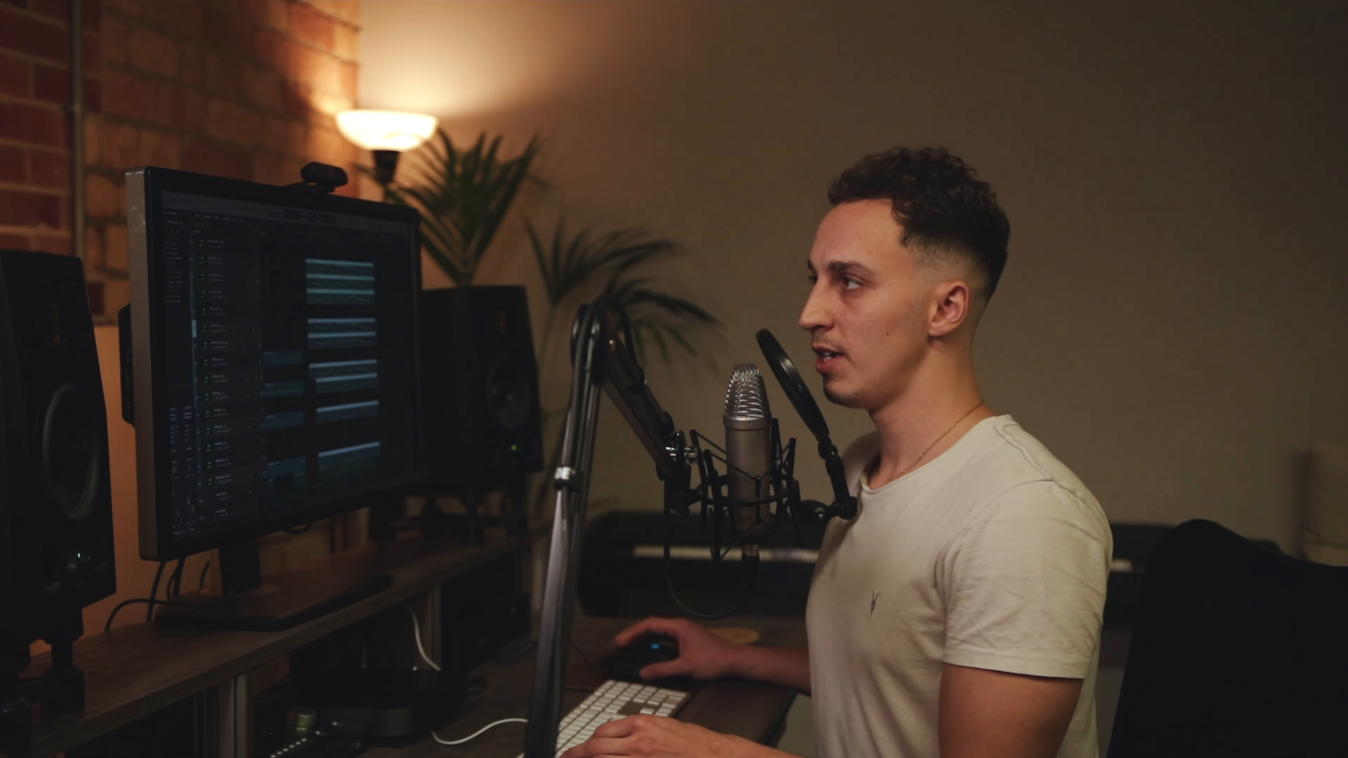